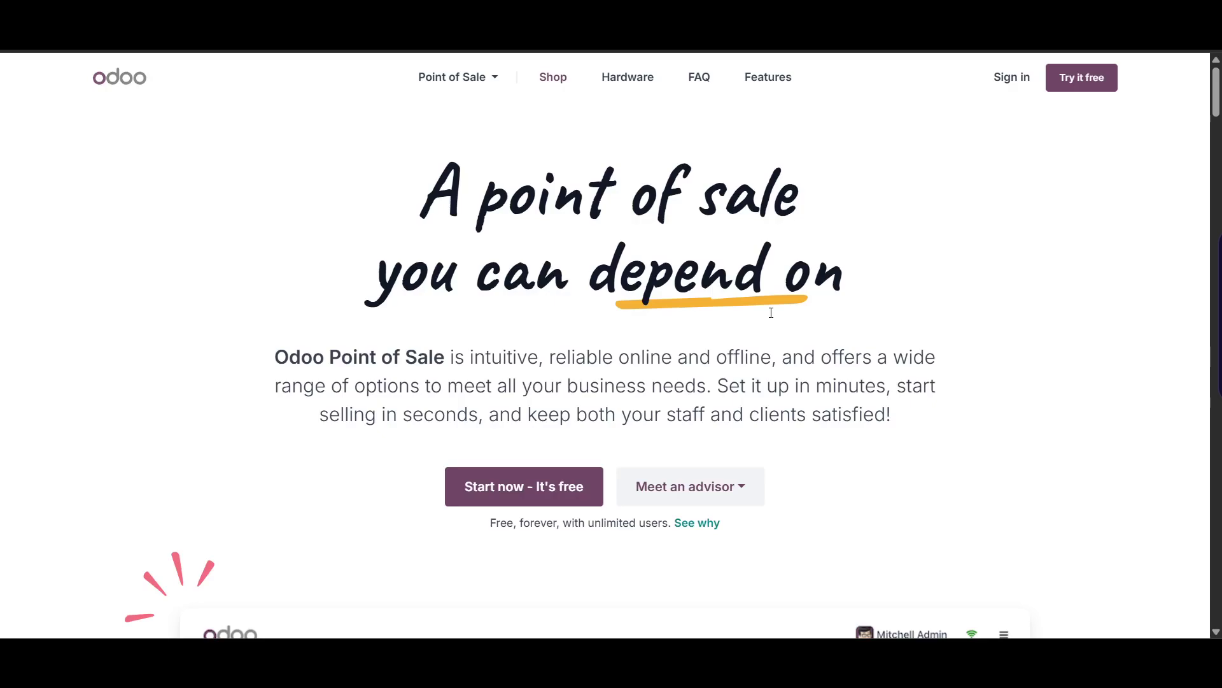
- Scroll through the Odoo Point of Sale page to review its content
scroll(767, 347, down, 5)
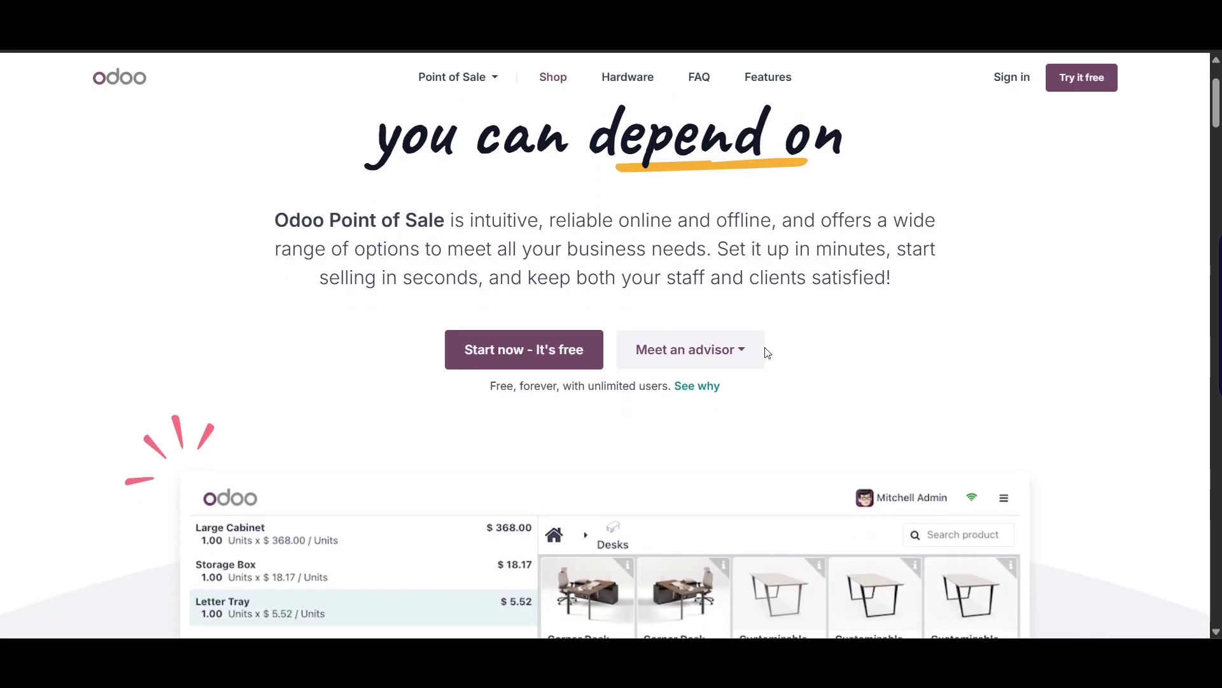
scroll(765, 351, down, 1)
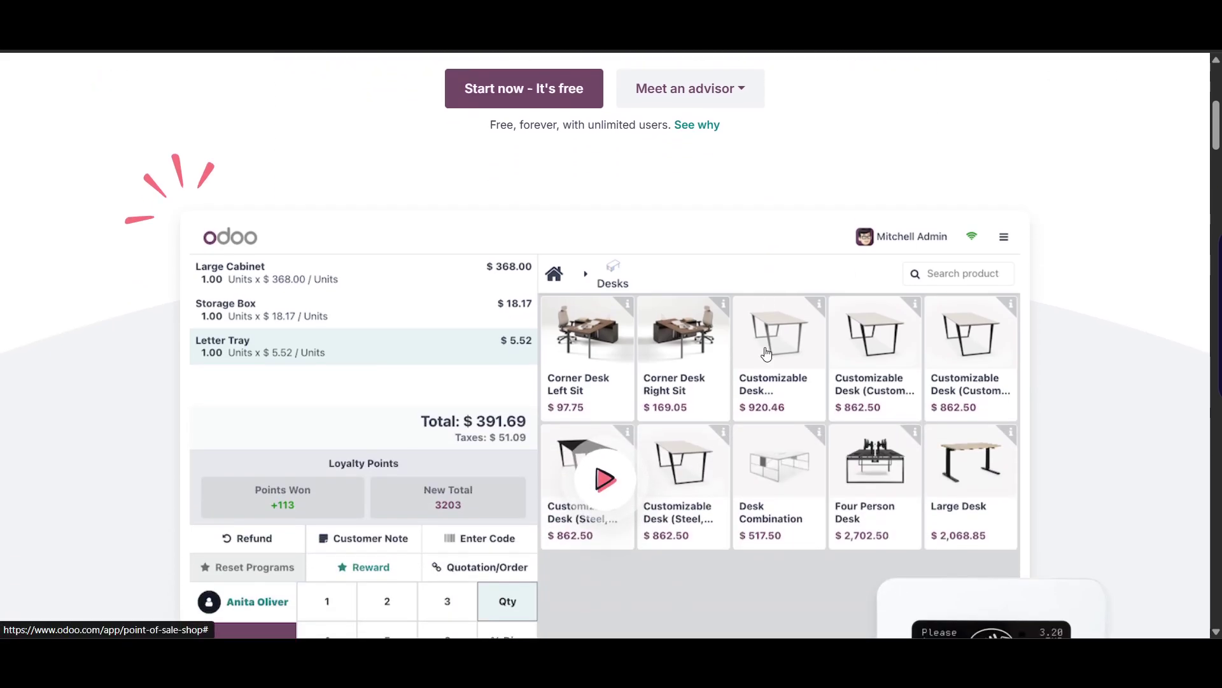
scroll(768, 354, down, 9)
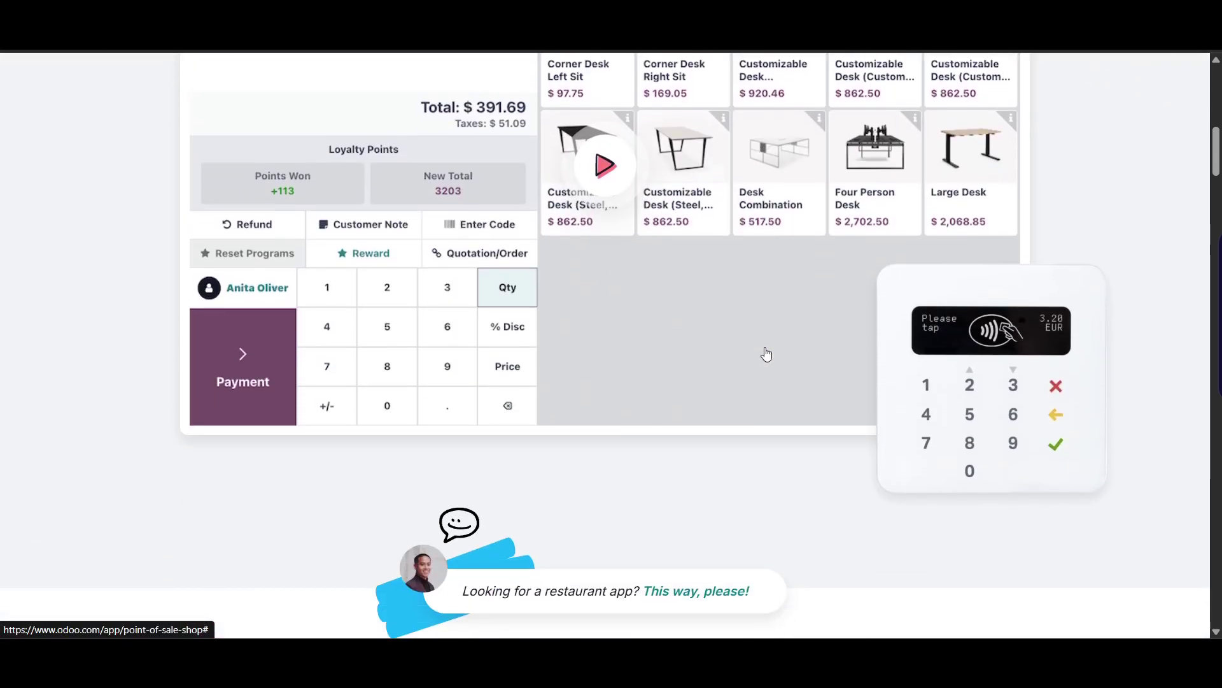
scroll(767, 354, down, 8)
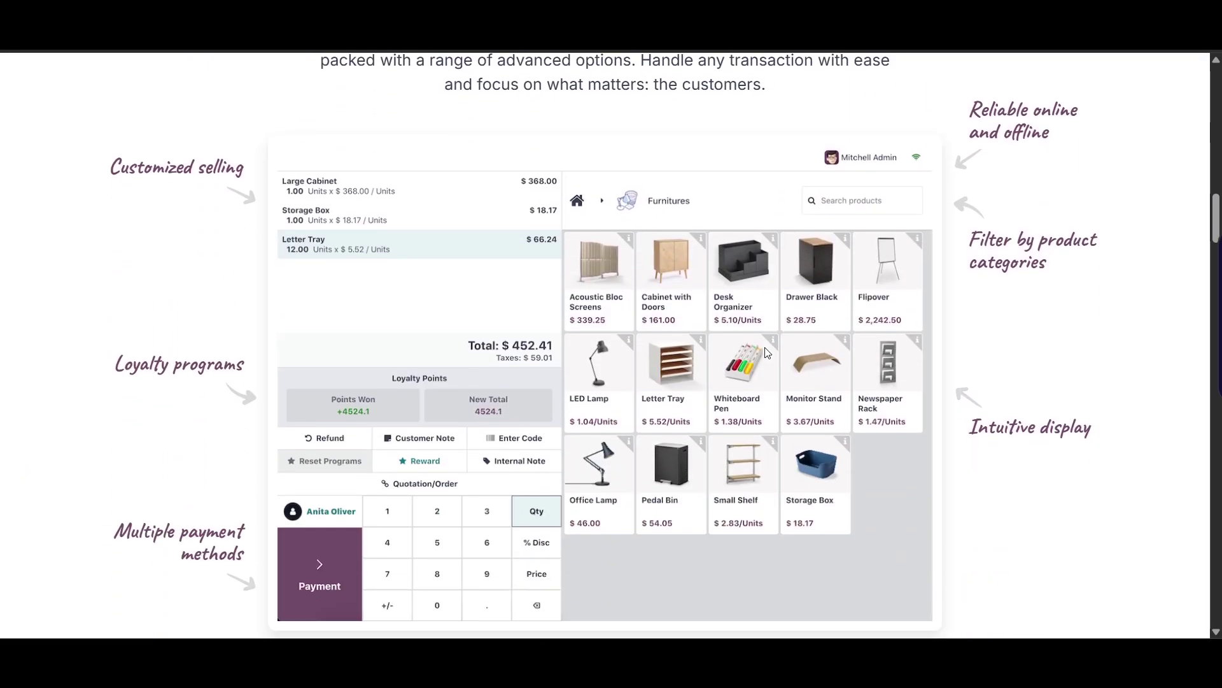
scroll(768, 353, down, 8)
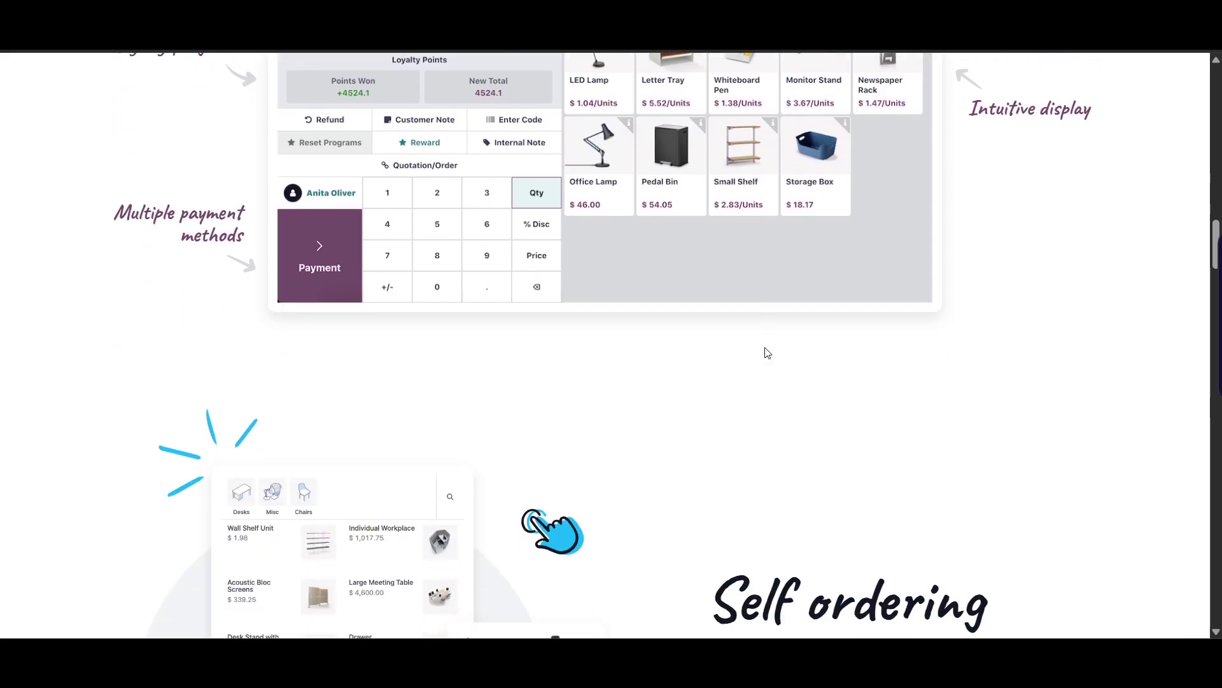
scroll(767, 353, down, 10)
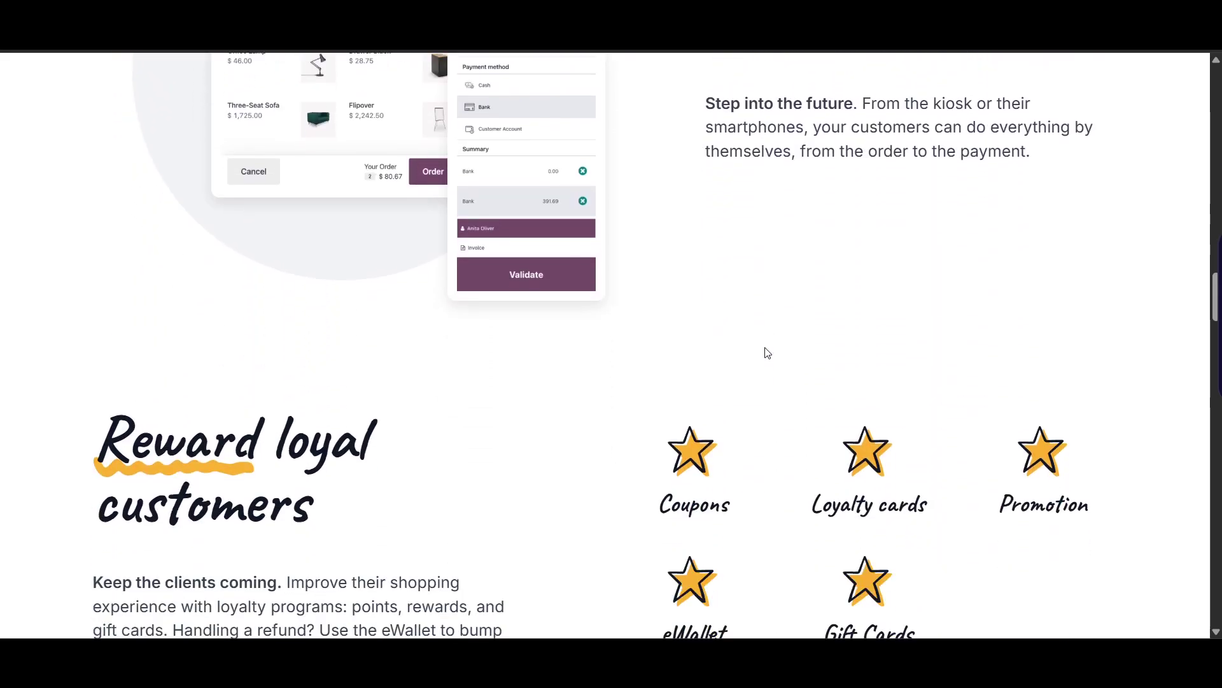
scroll(767, 354, down, 10)
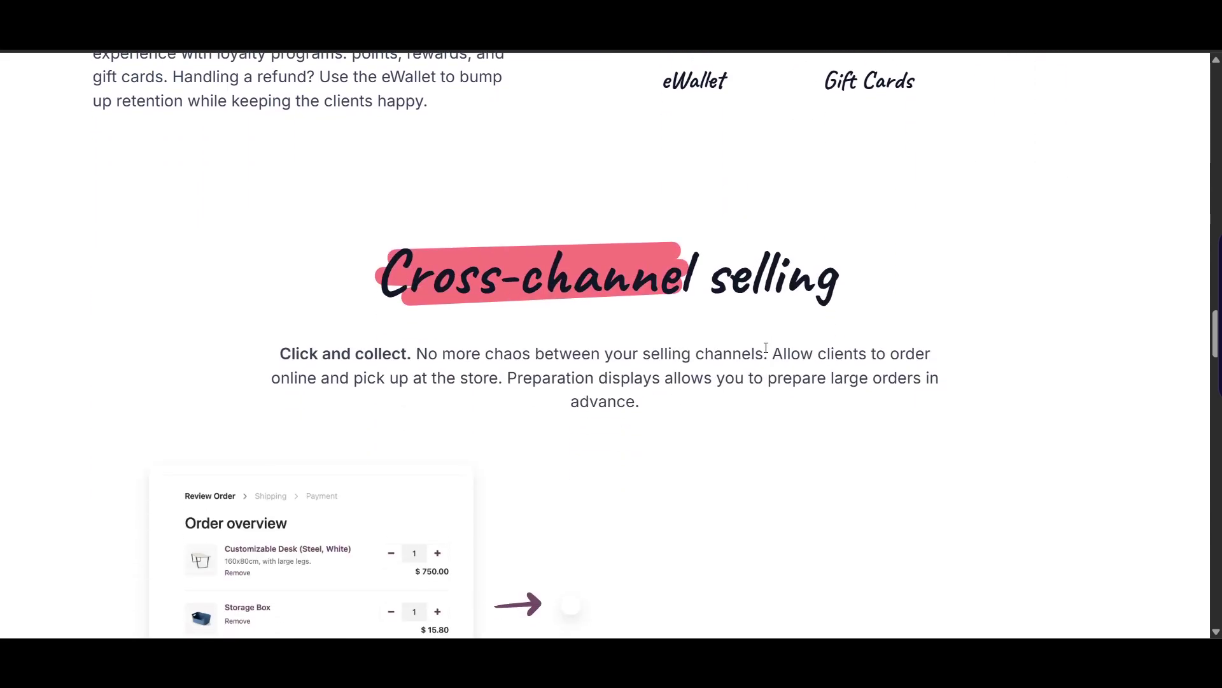
scroll(765, 350, down, 4)
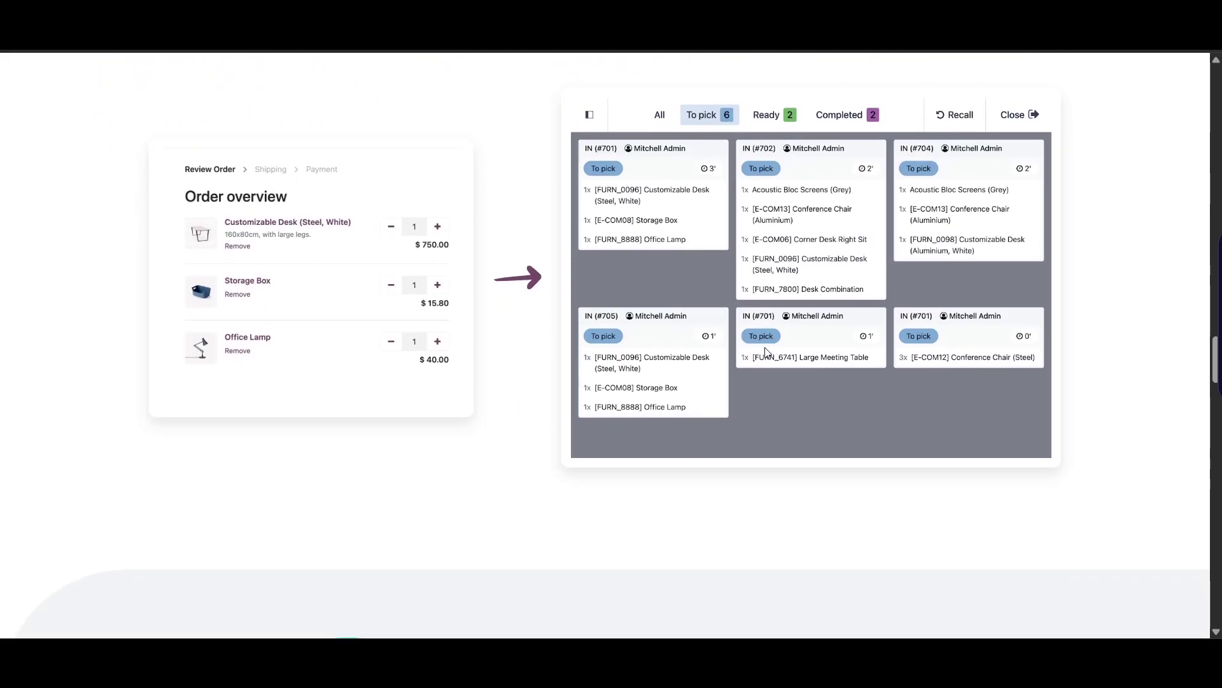
scroll(766, 349, down, 8)
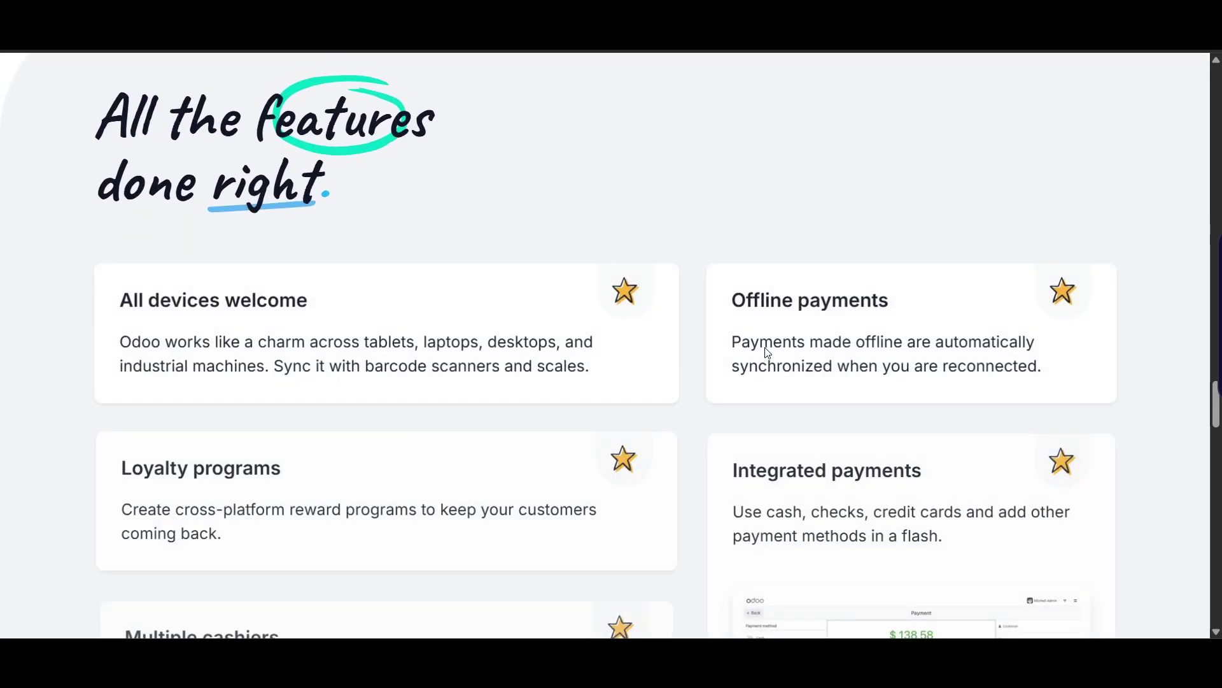
scroll(765, 348, down, 3)
scroll(717, 356, down, 6)
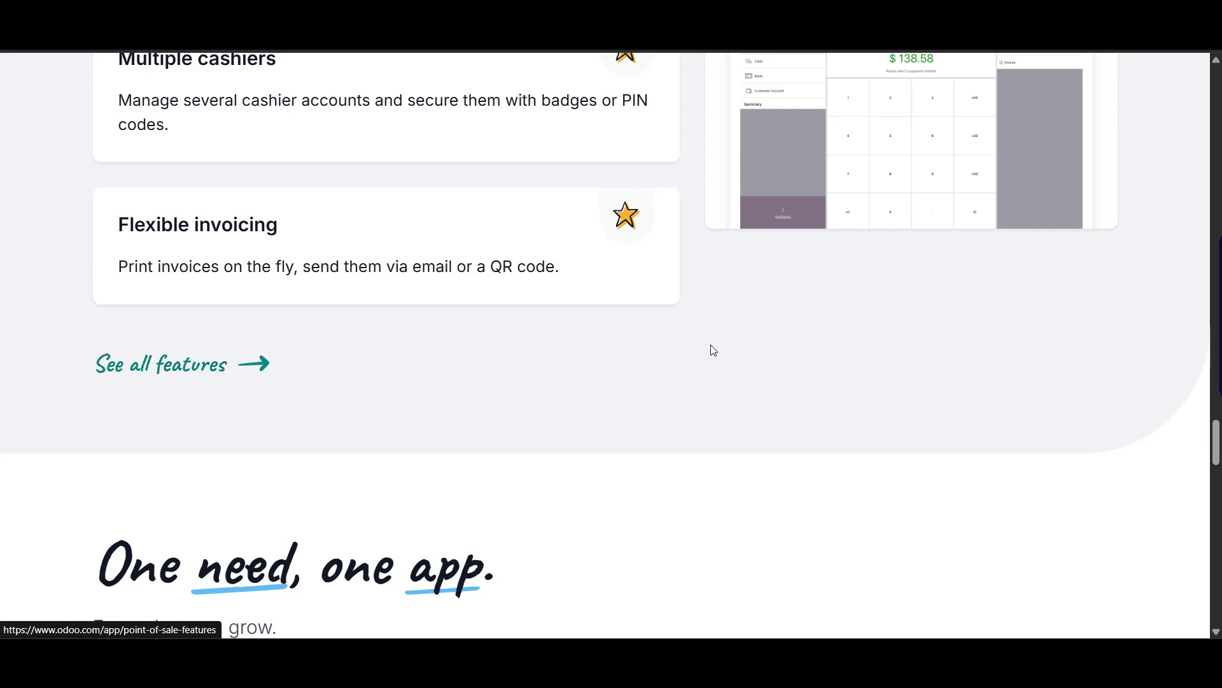
scroll(709, 347, up, 20)
scroll(706, 347, up, 15)
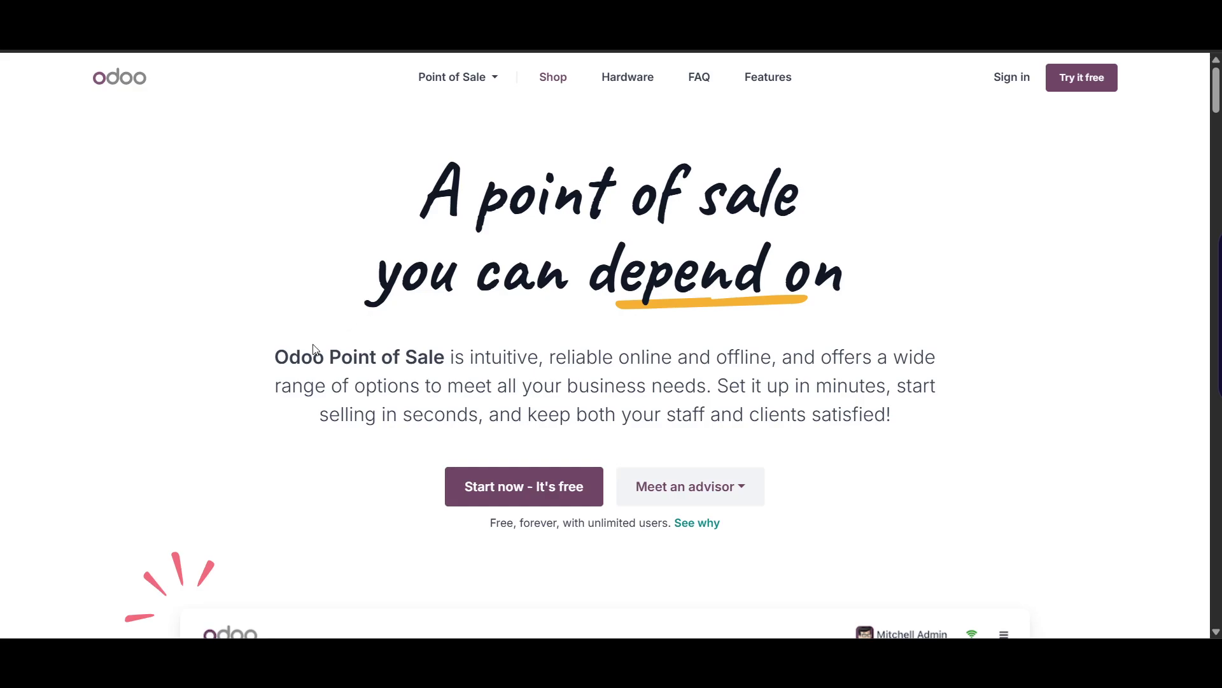
scroll(262, 391, down, 1)
scroll(263, 390, up, 1)
scroll(253, 407, down, 9)
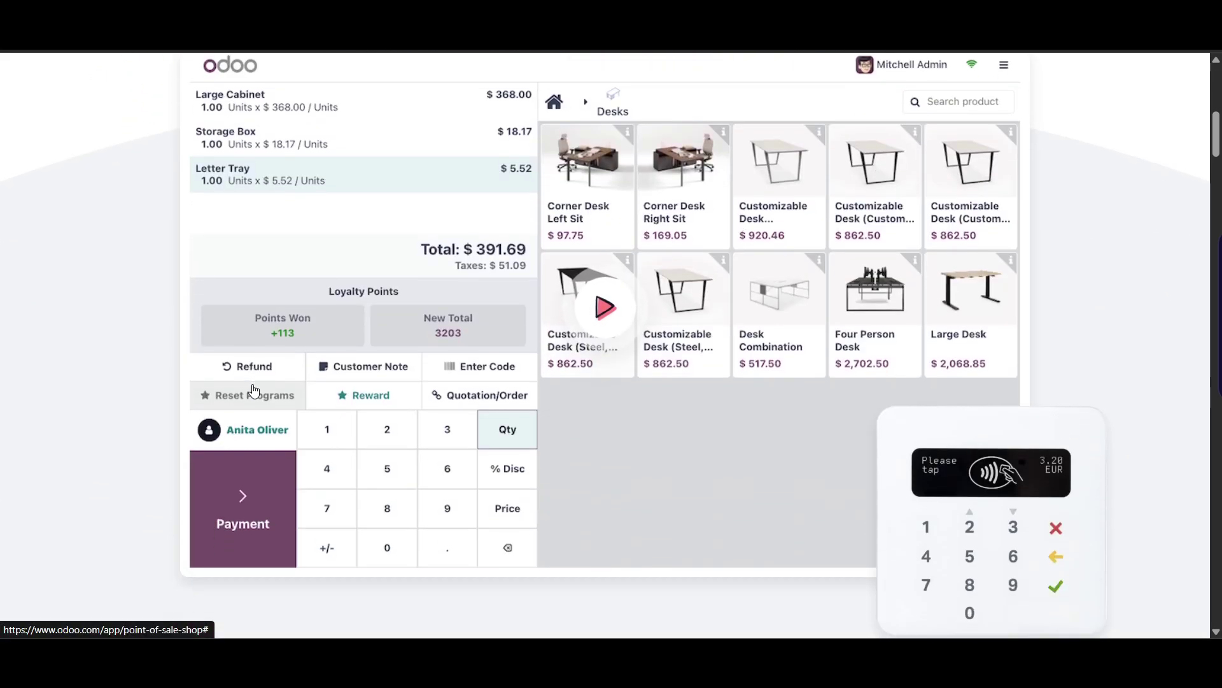
scroll(253, 389, up, 9)
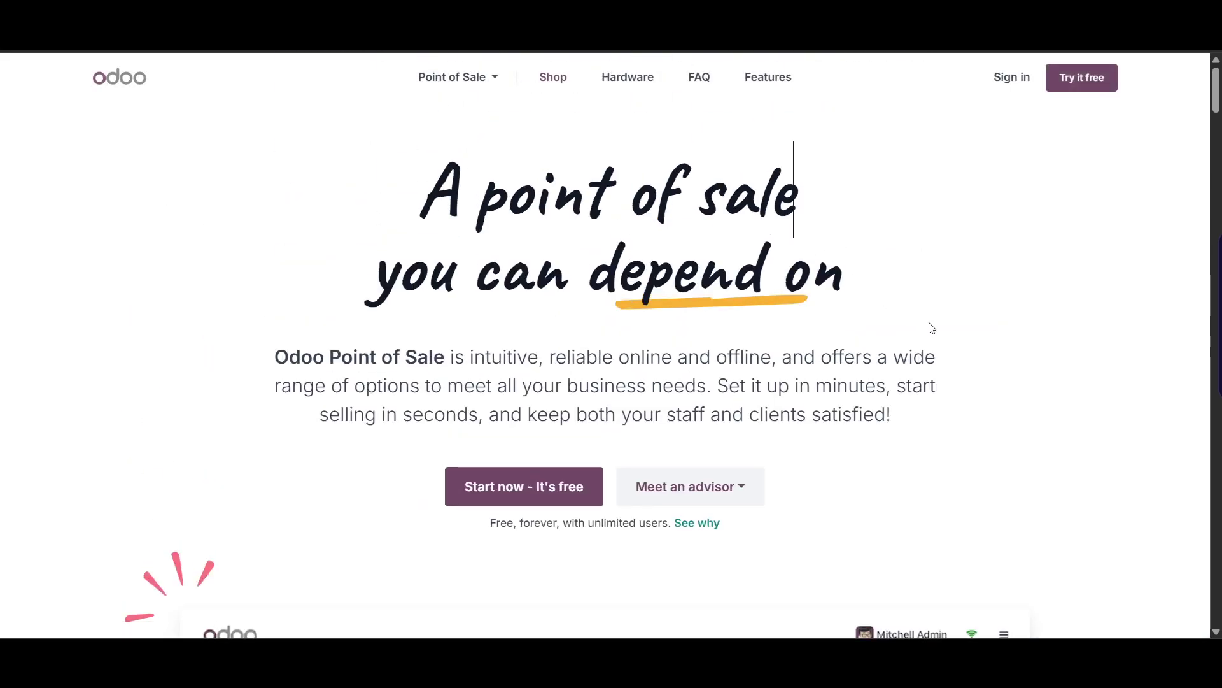
scroll(931, 327, down, 1)
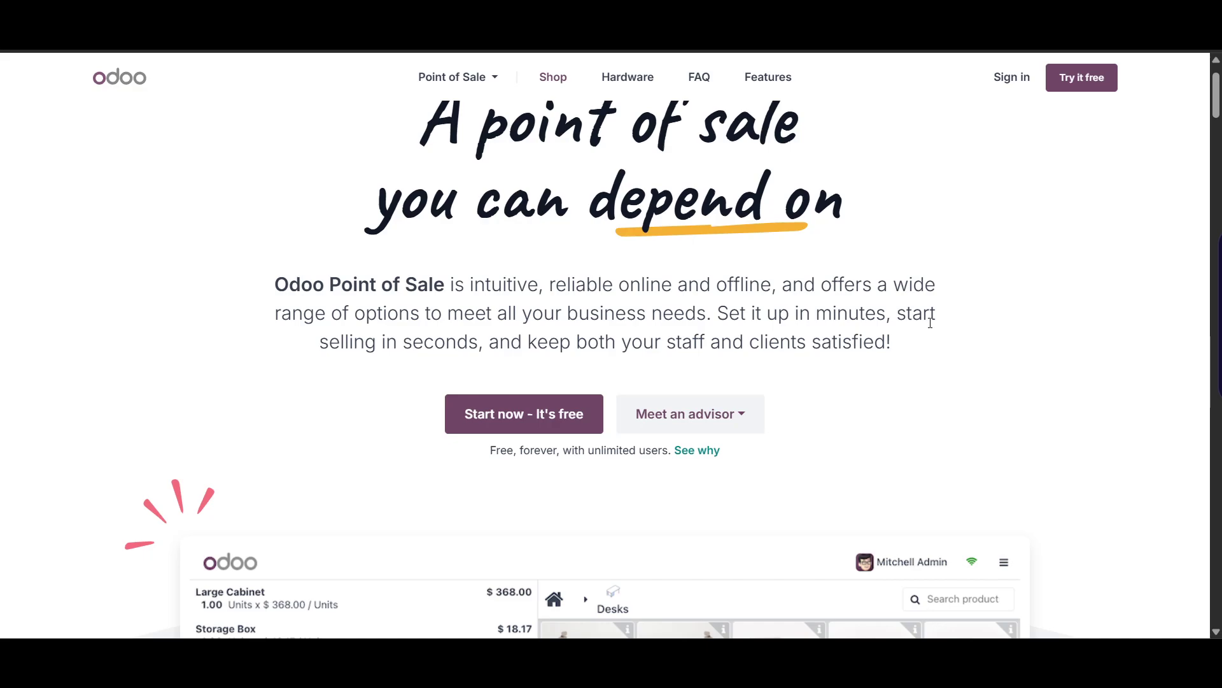
scroll(930, 323, down, 4)
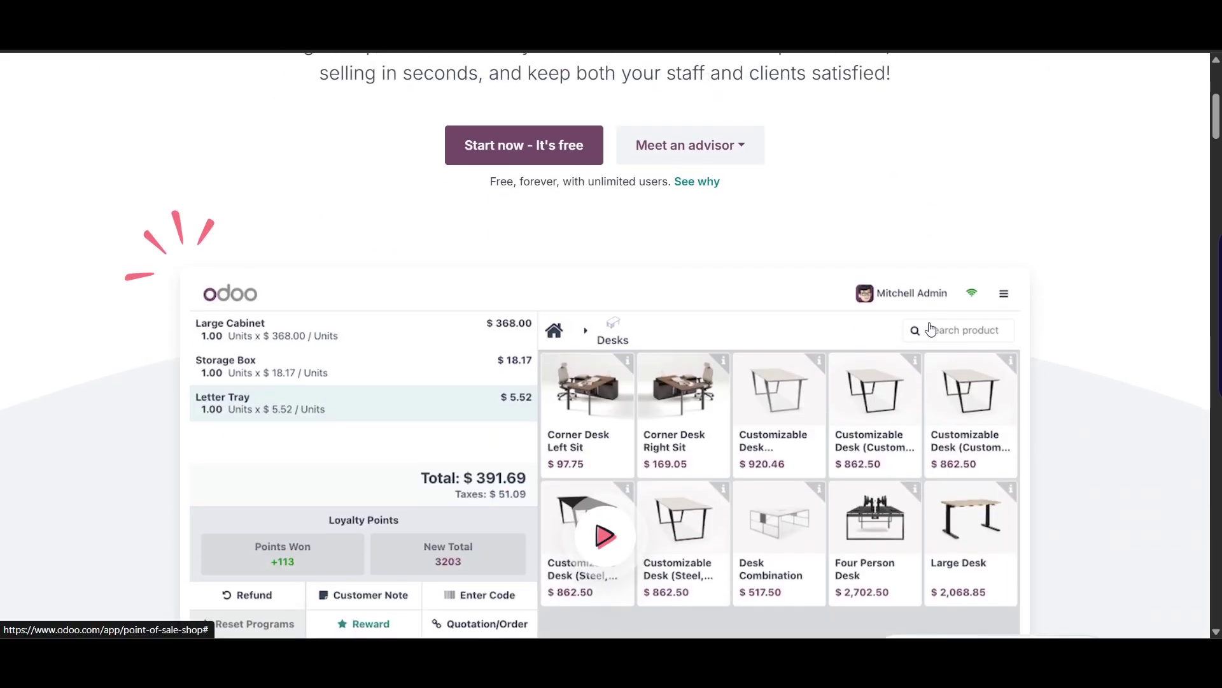
scroll(930, 328, down, 2)
scroll(525, 301, up, 5)
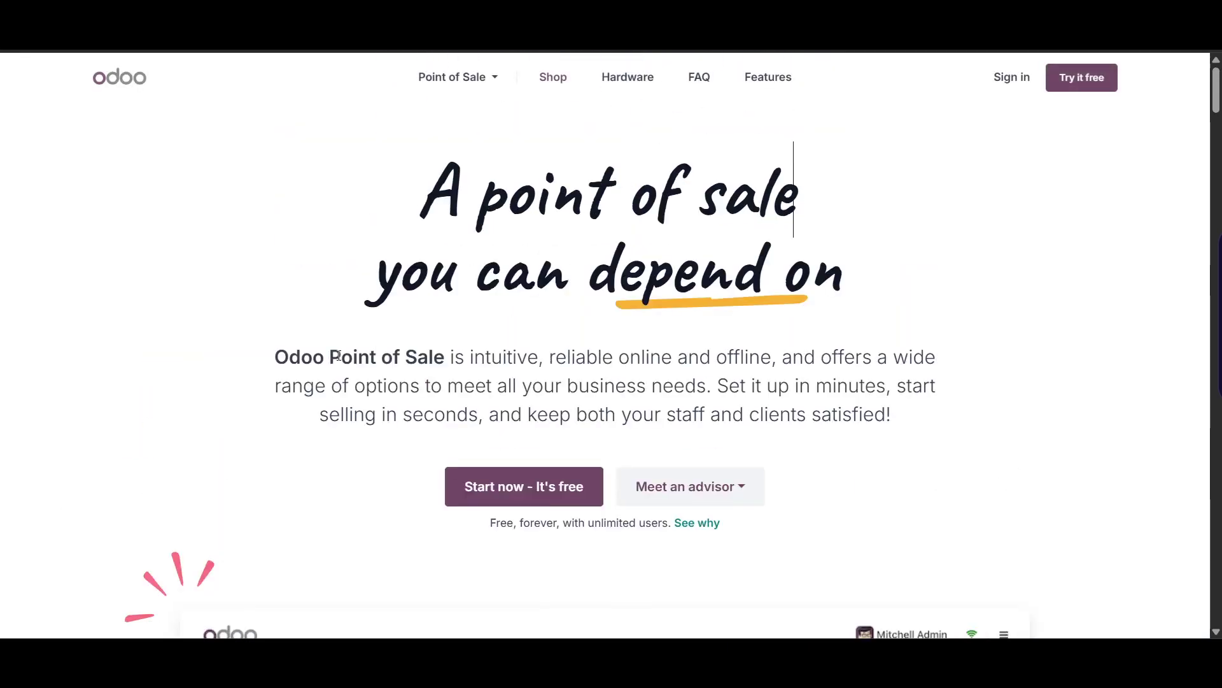
- Go back to the Google results, return to the Odoo page, and start the free sign-up
key(alt+Left)
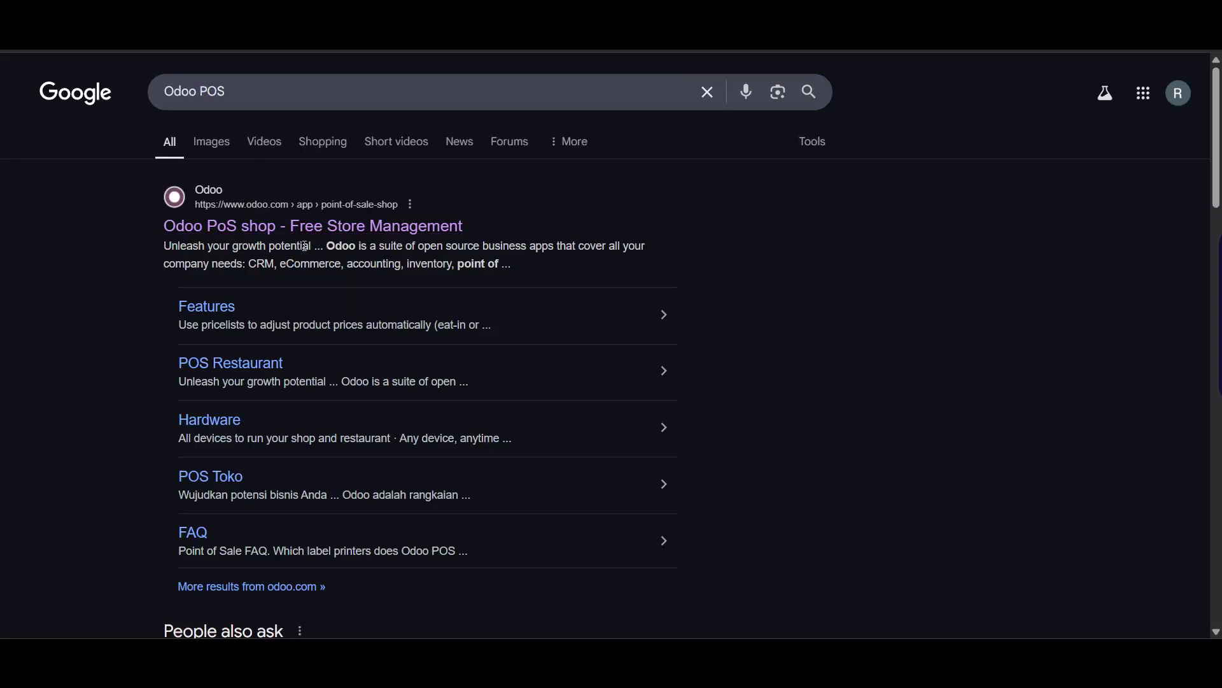
key(alt+Right)
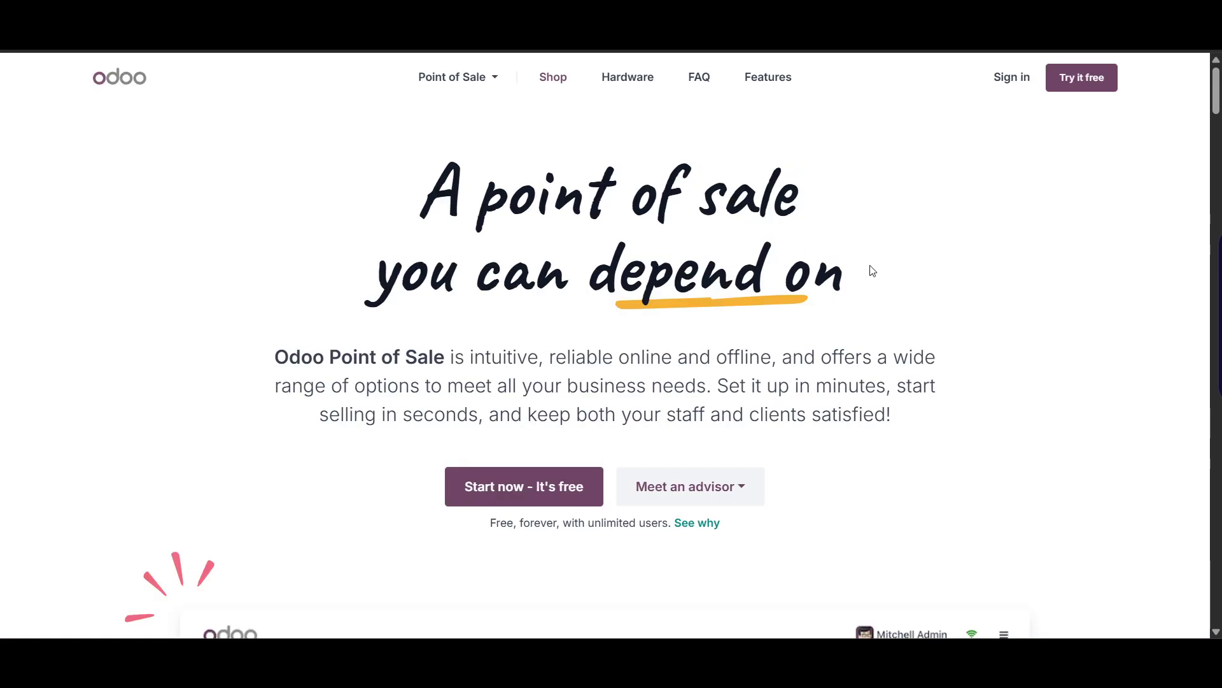
click(560, 496)
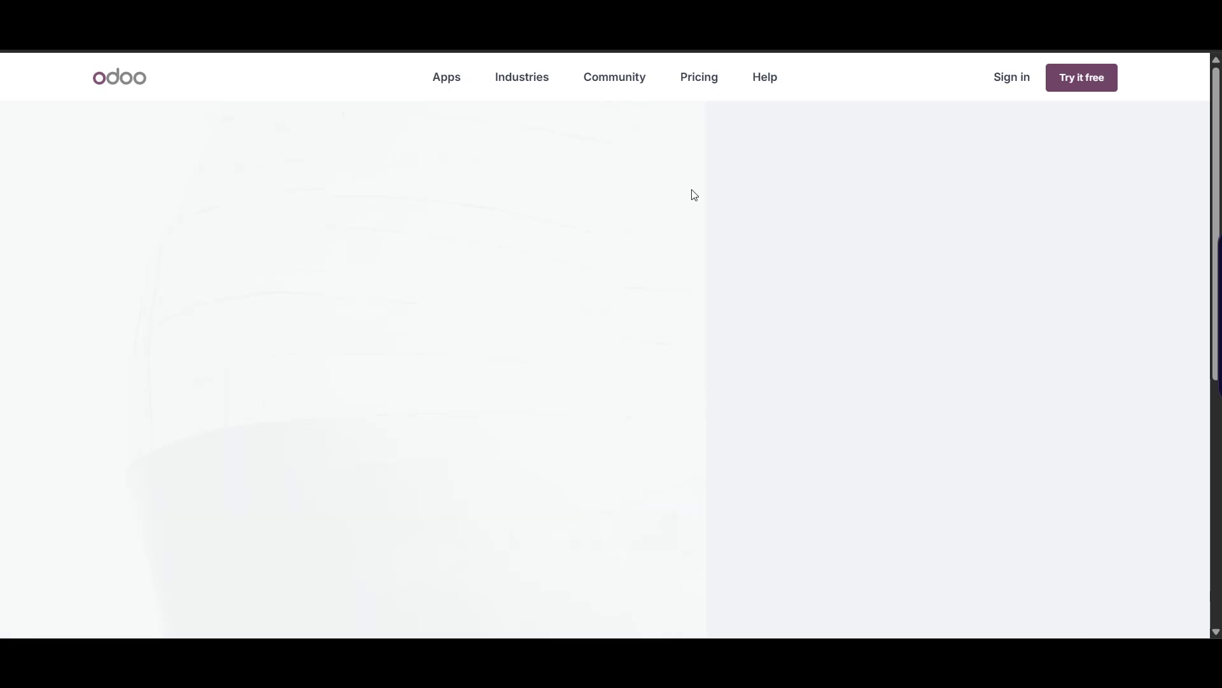
- Open the Odoo pricing page and look over the plans
right_click(712, 95)
click(674, 144)
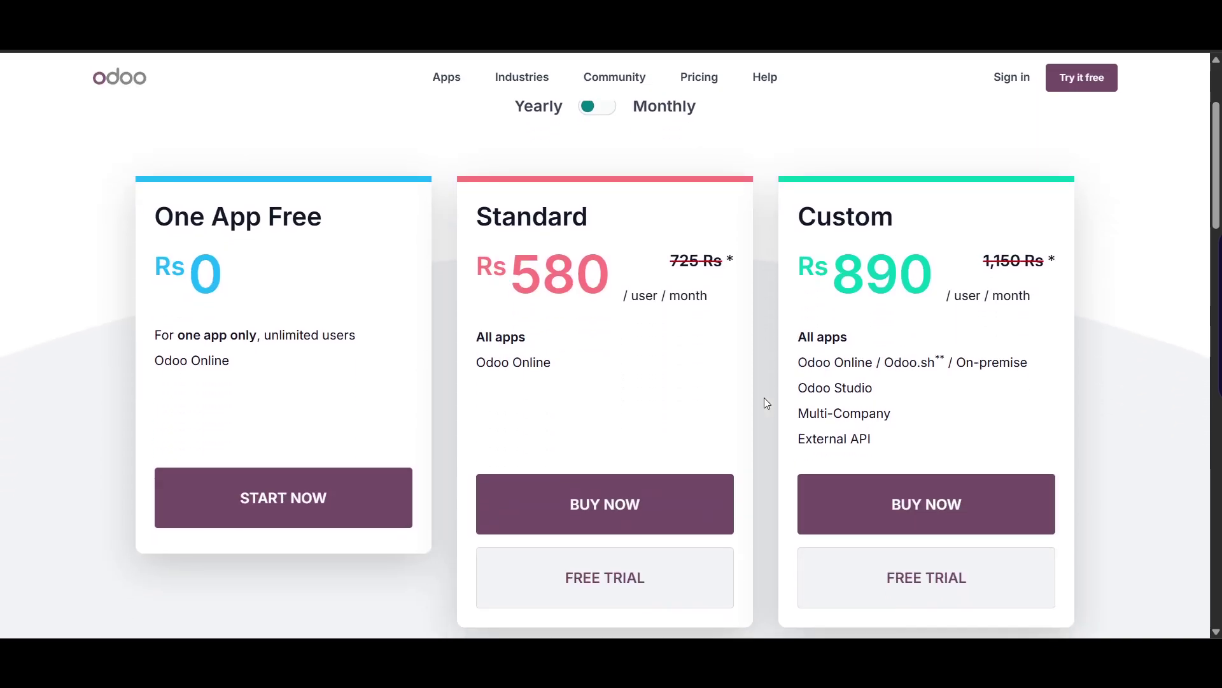
scroll(140, 394, up, 1)
scroll(357, 401, up, 1)
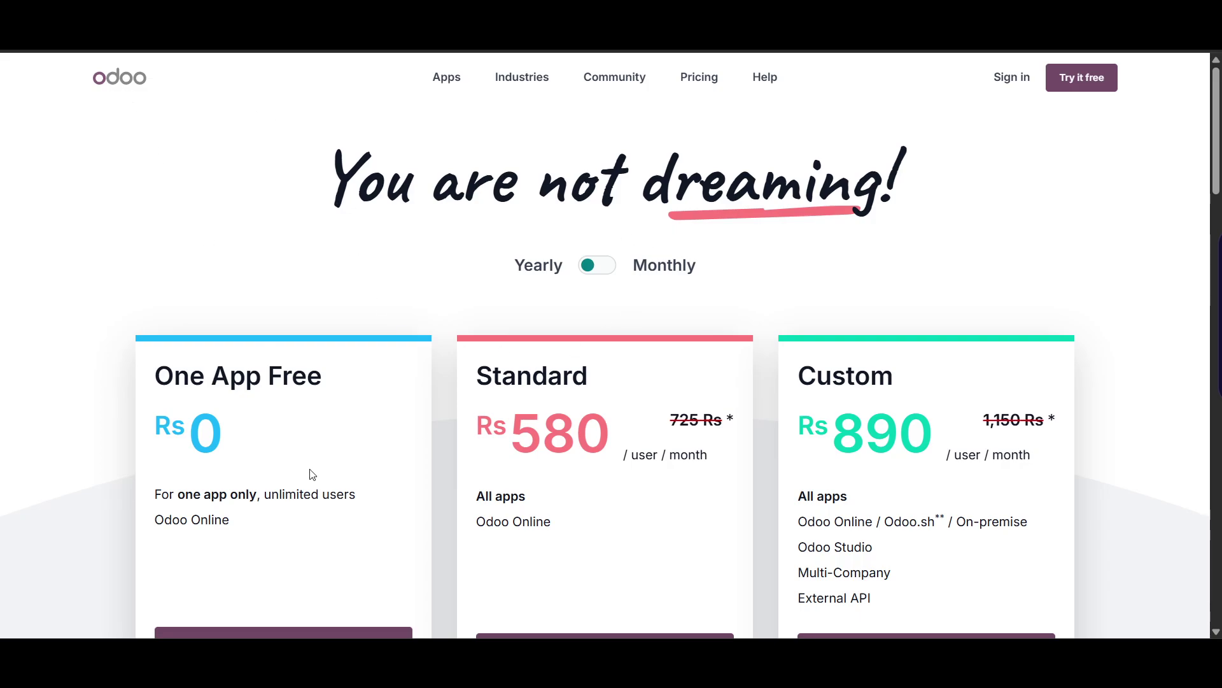
scroll(311, 474, down, 1)
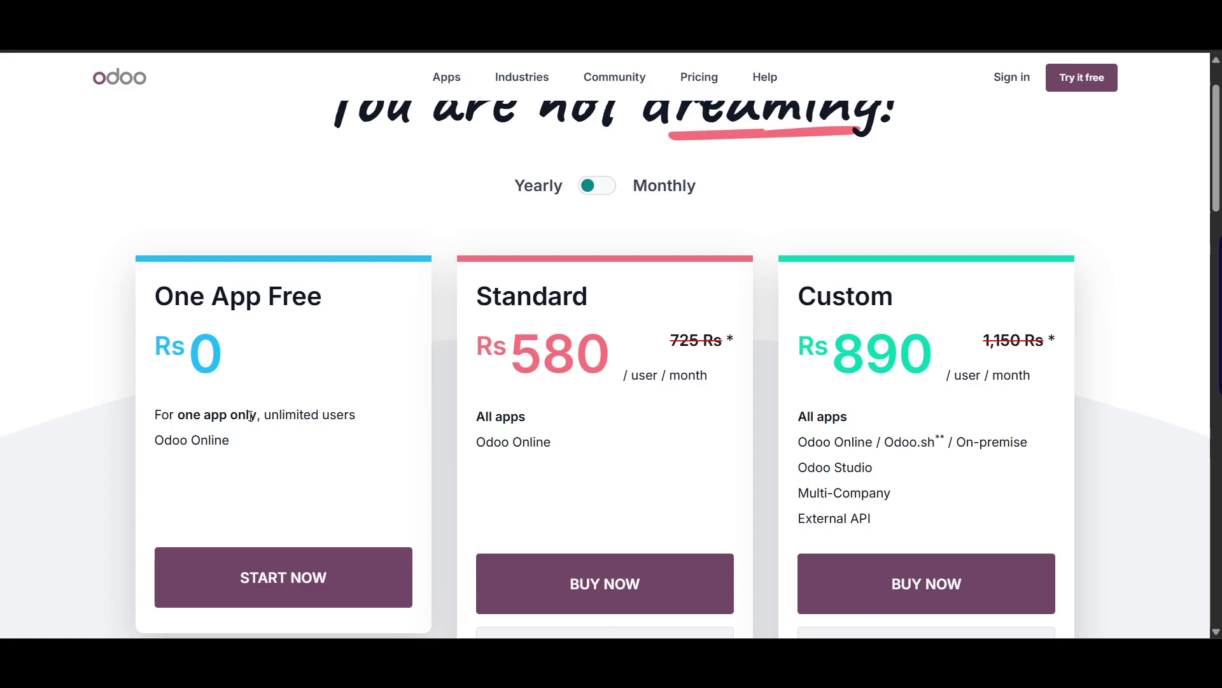
scroll(320, 470, down, 1)
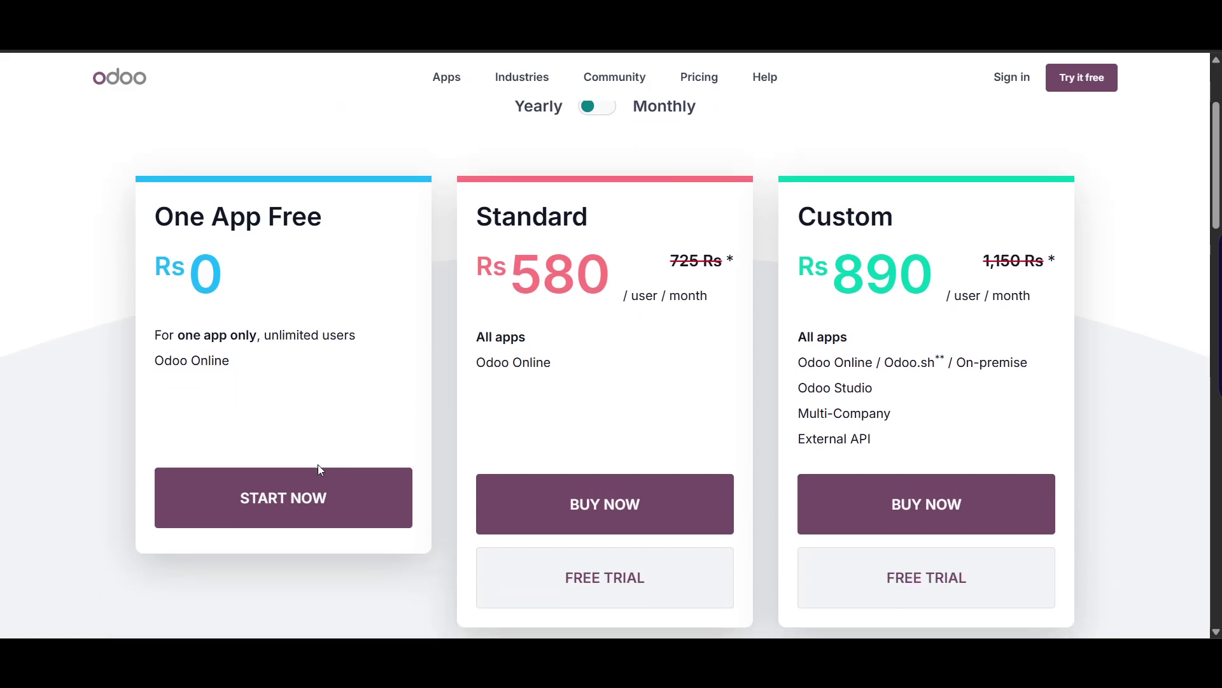
scroll(560, 379, up, 1)
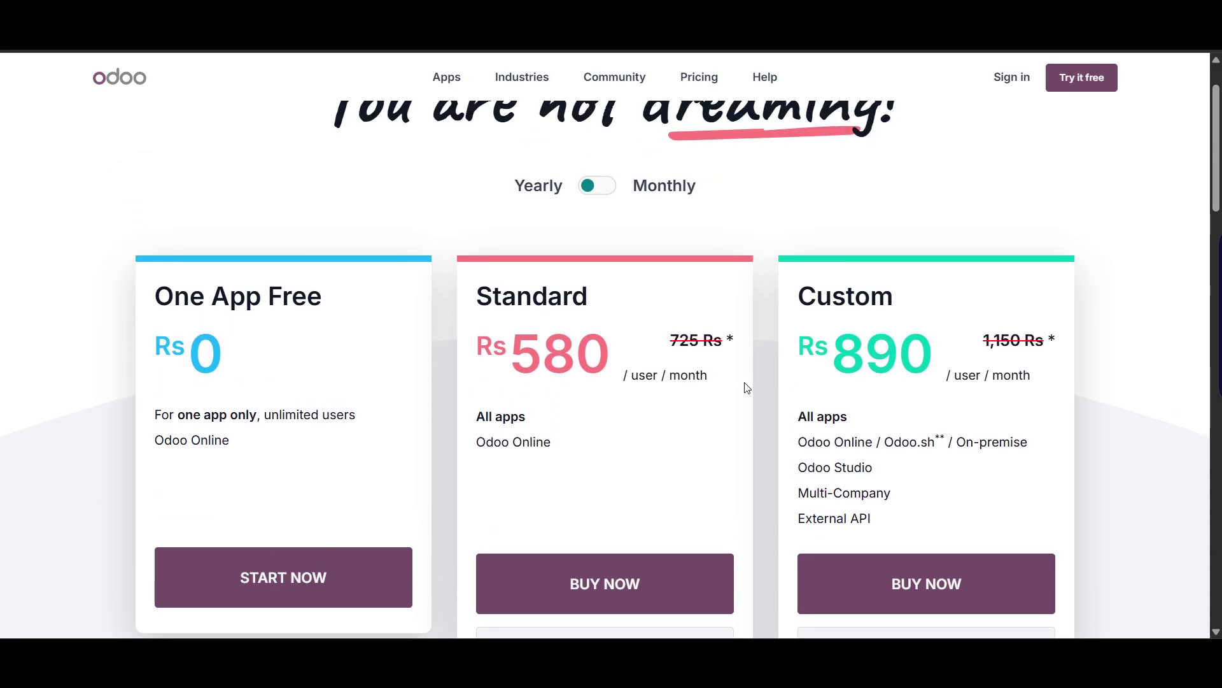
- Switch to monthly billing to compare Standard 760 Rs and Custom 1140 Rs
click(595, 190)
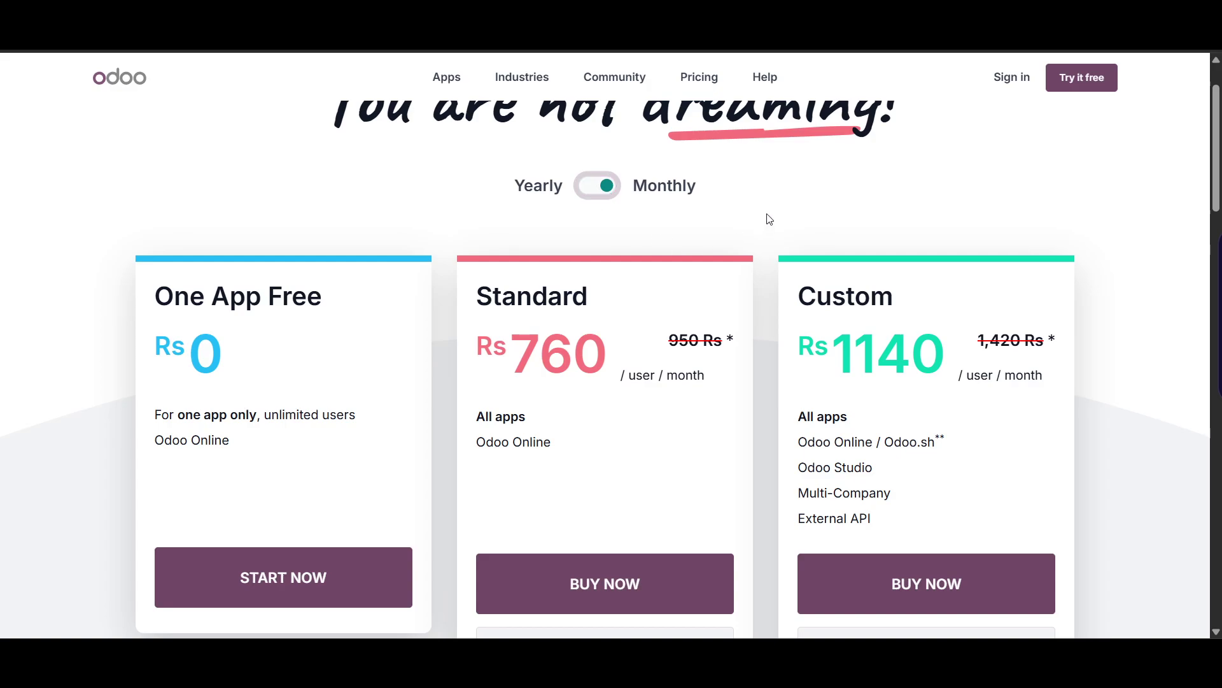
scroll(763, 278, up, 1)
scroll(763, 278, down, 9)
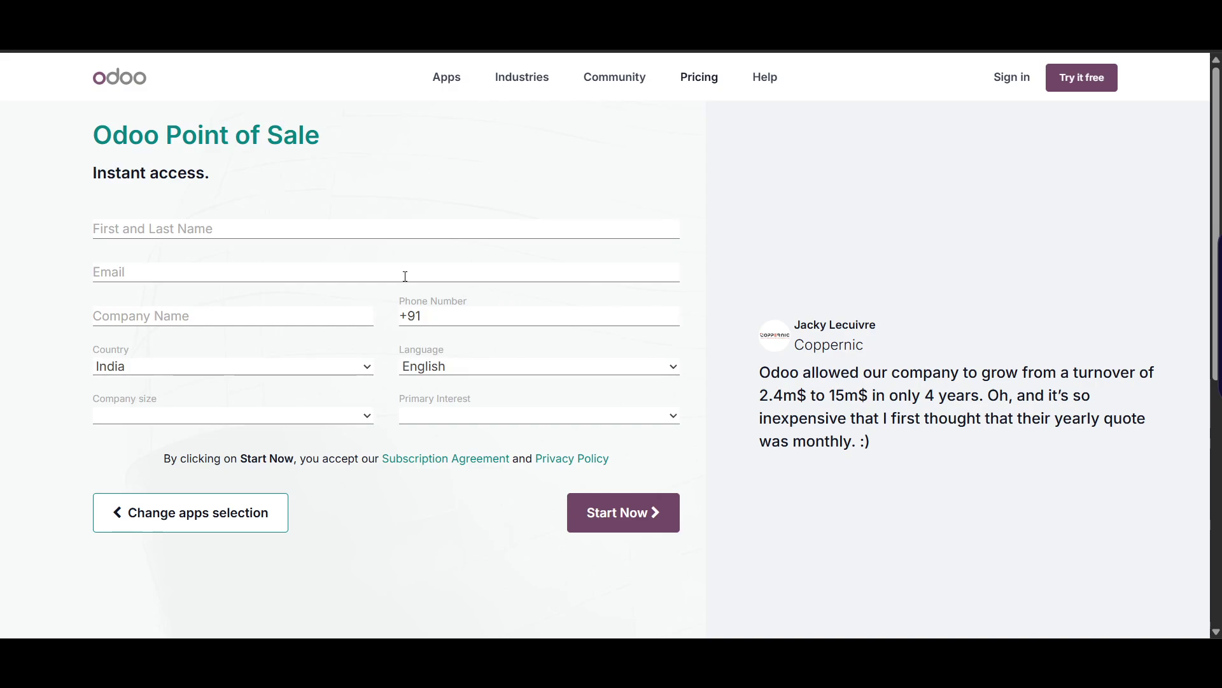
- Enter the user's full name and the company name 'Phylux Express' in the sign-up form
click(277, 231)
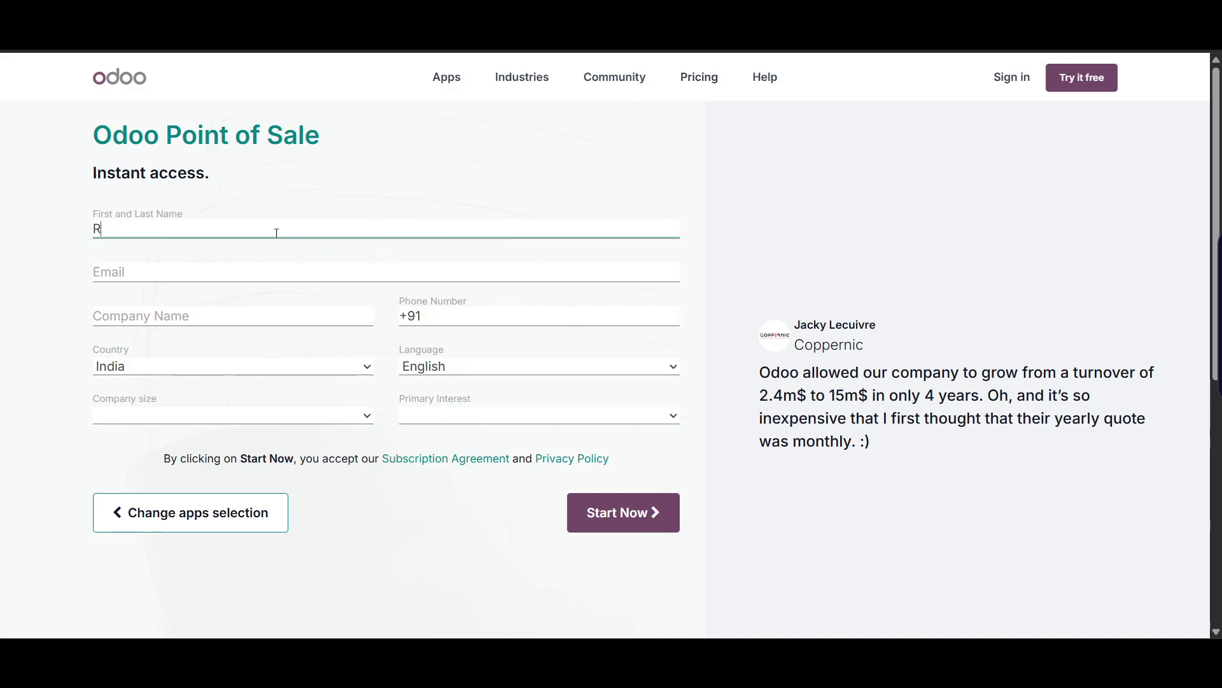
key(Tab)
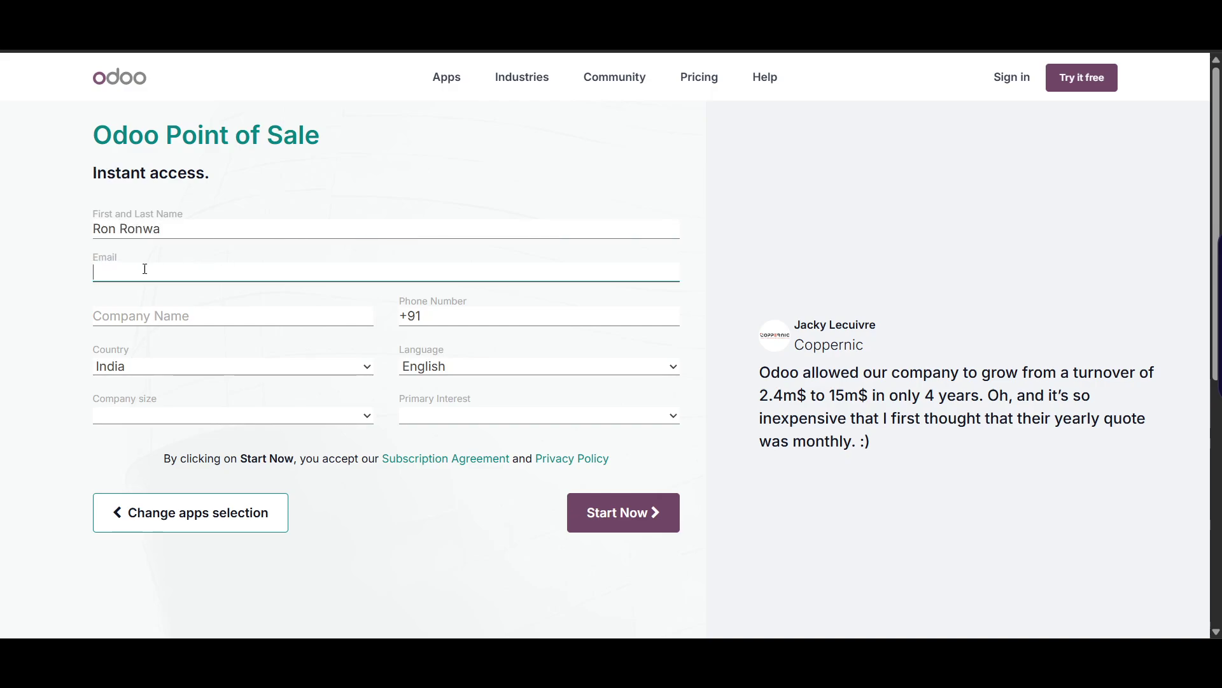
click(153, 319)
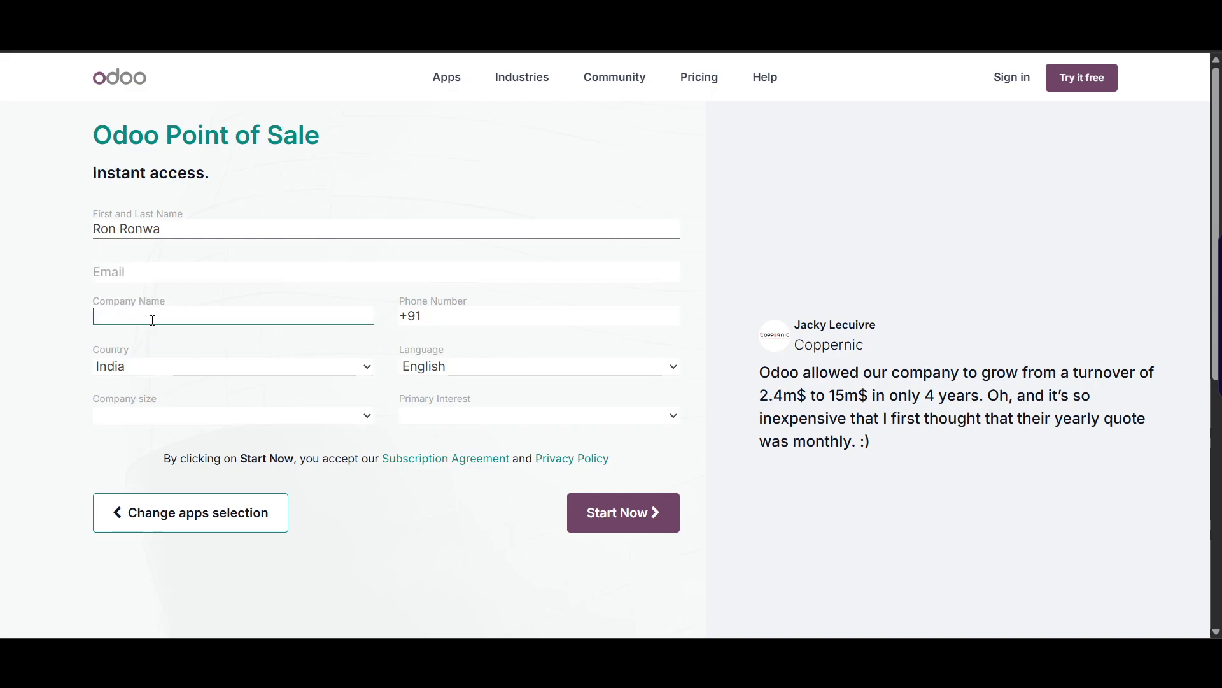
text(Phylux)
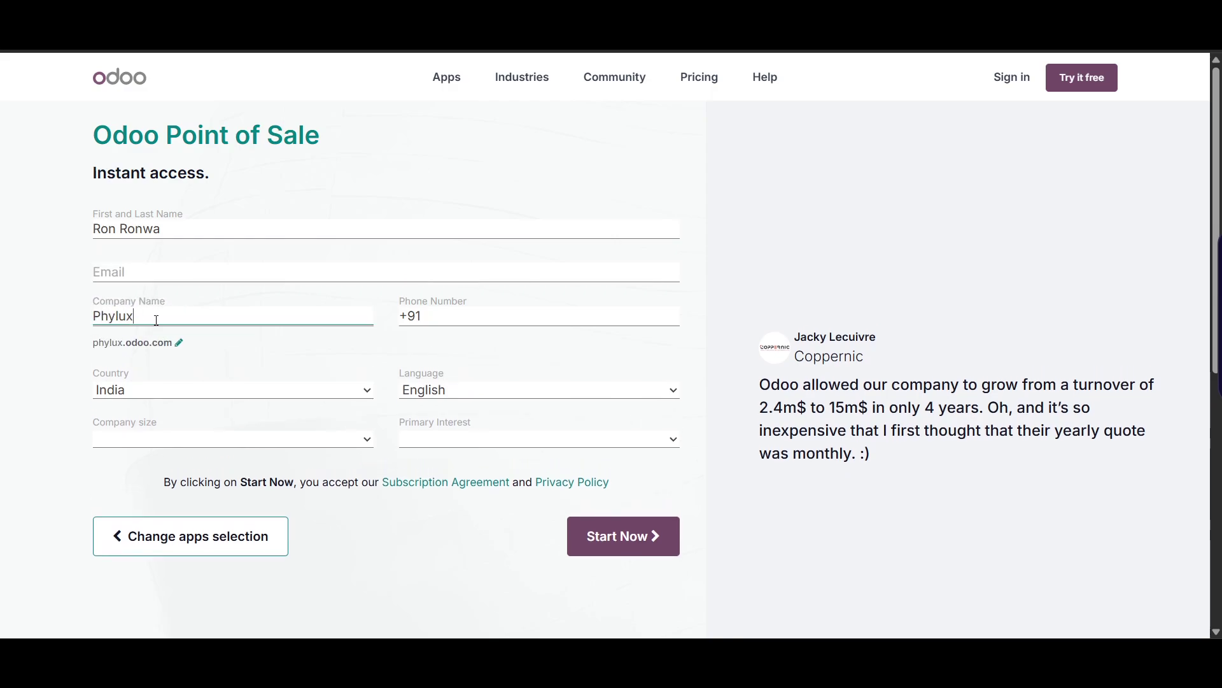
text( Express)
click(452, 313)
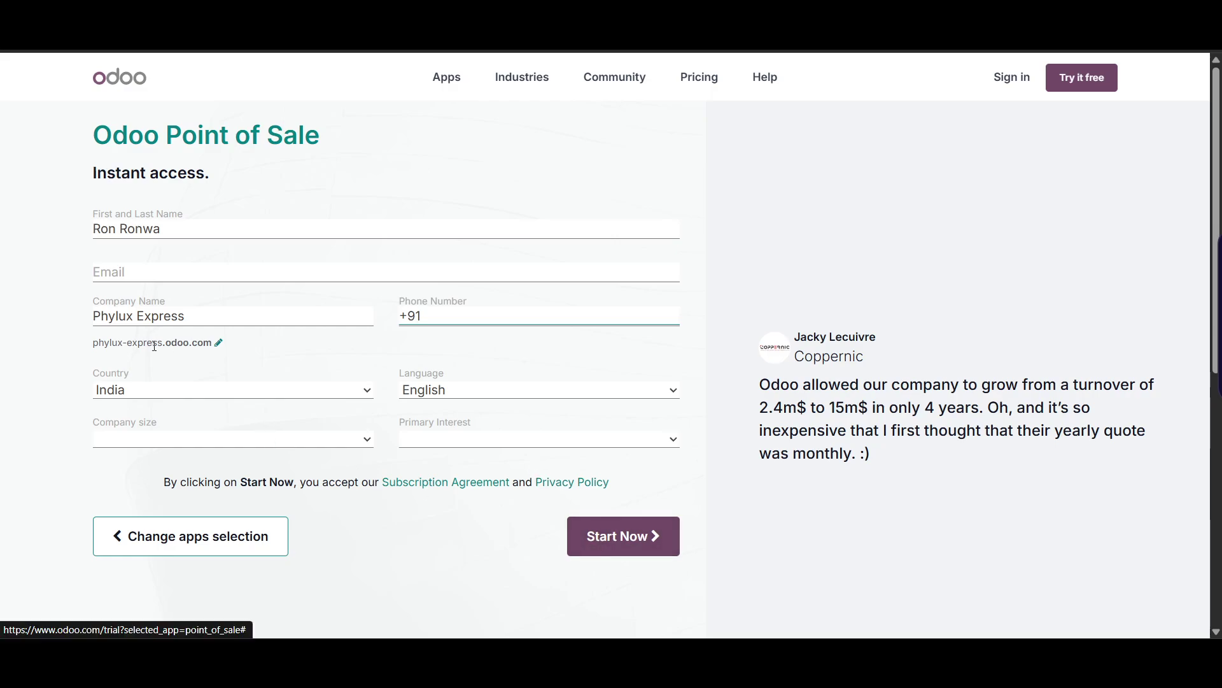
- Edit the suggested database domain, keeping the 'phylux-' prefix
click(219, 343)
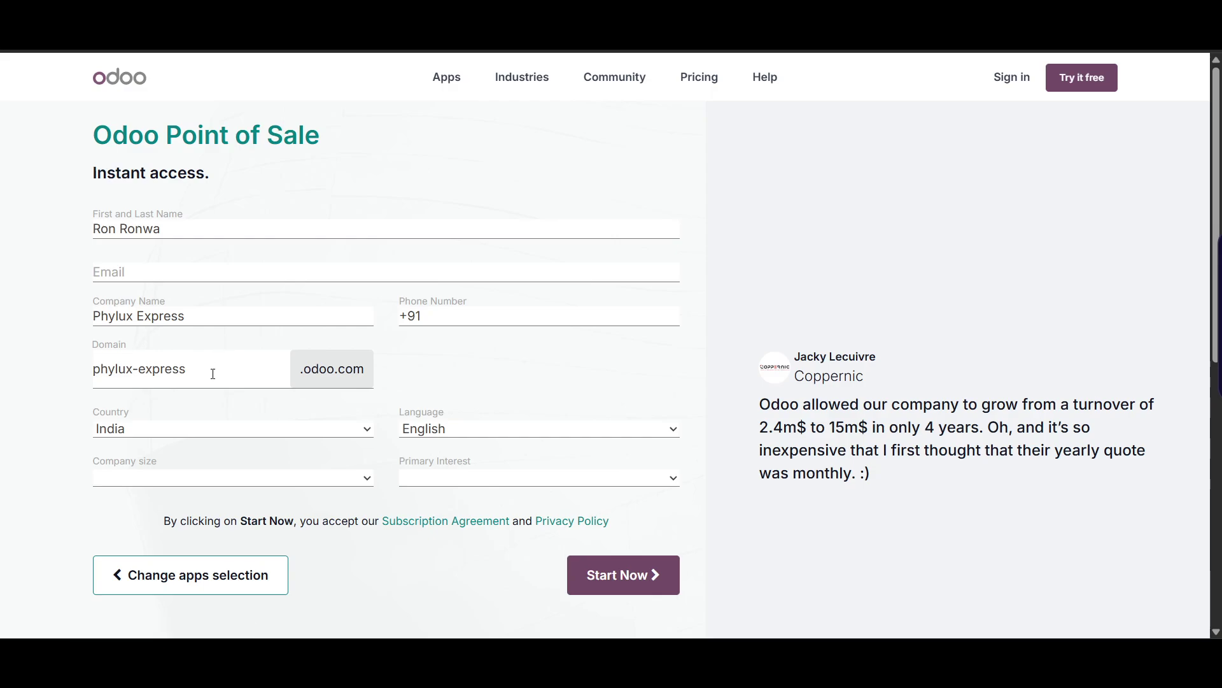
drag(245, 377, 143, 376)
click(138, 372)
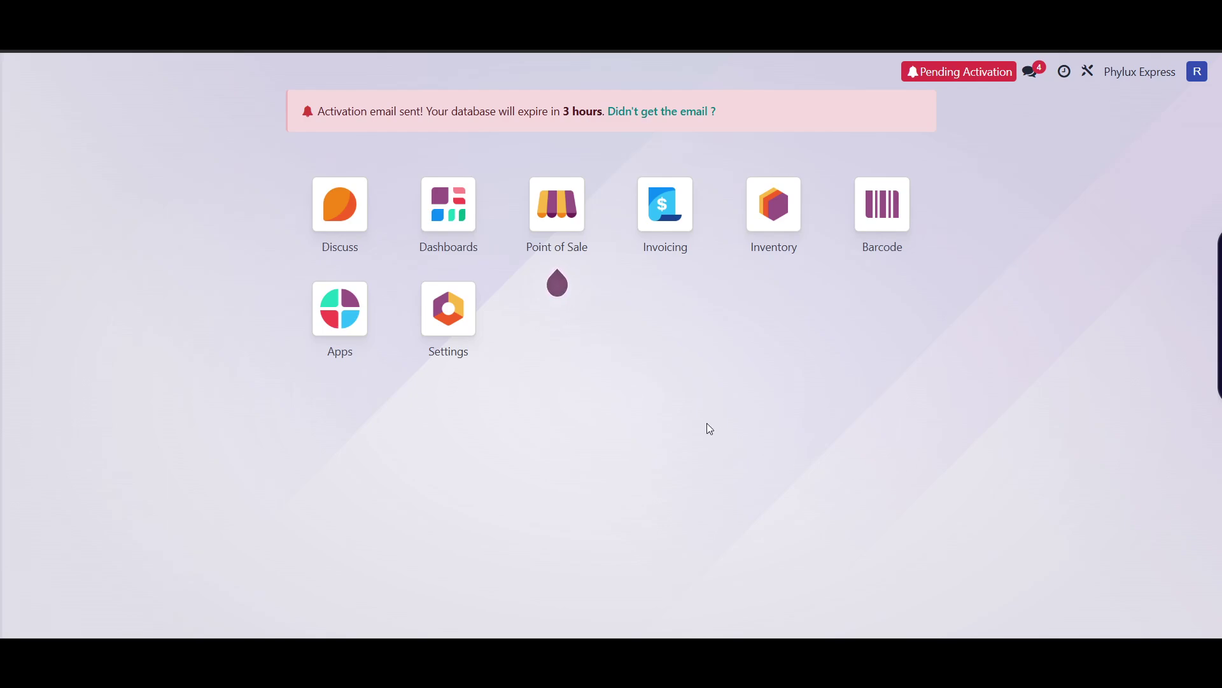
- Open Point of Sale and pick a store type on Choose your store to create the Phylux Express shop
mouse_move(534, 217)
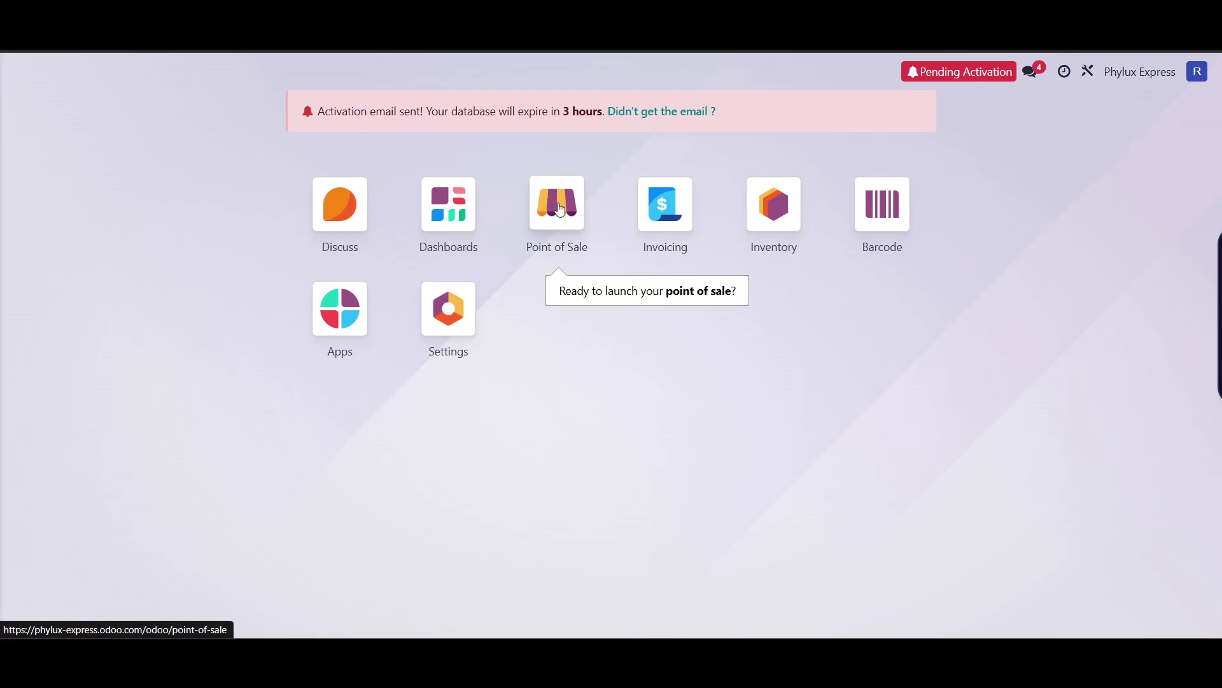
click(559, 210)
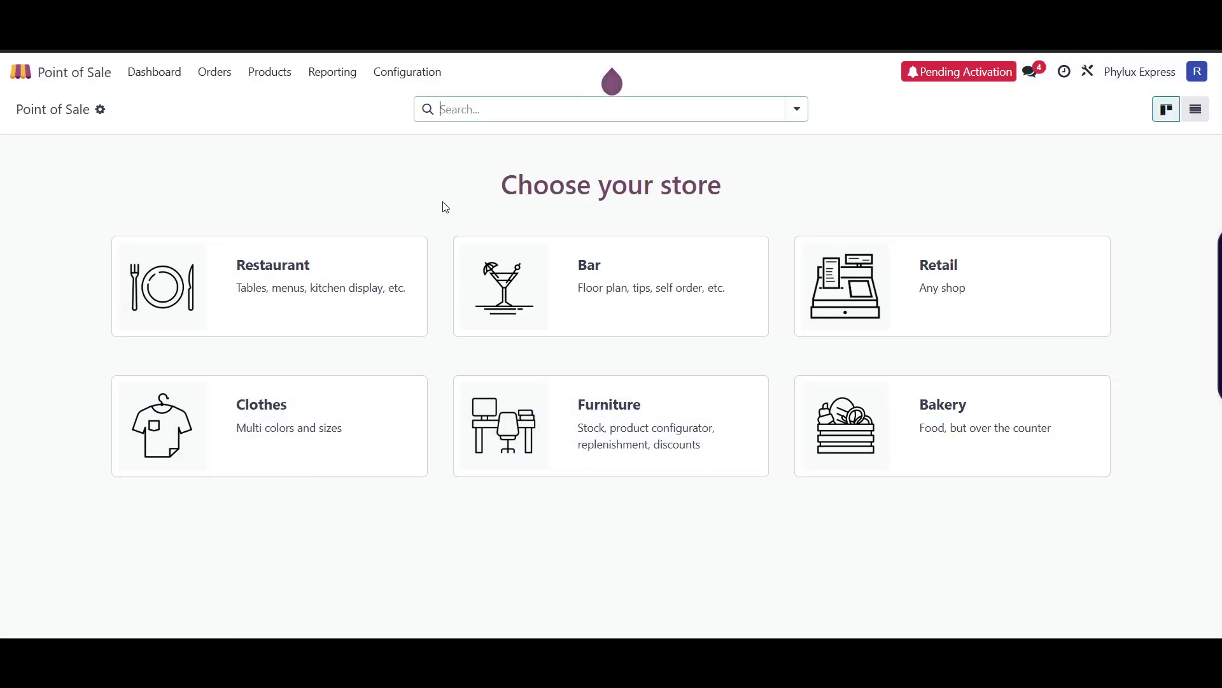
drag(451, 202, 767, 213)
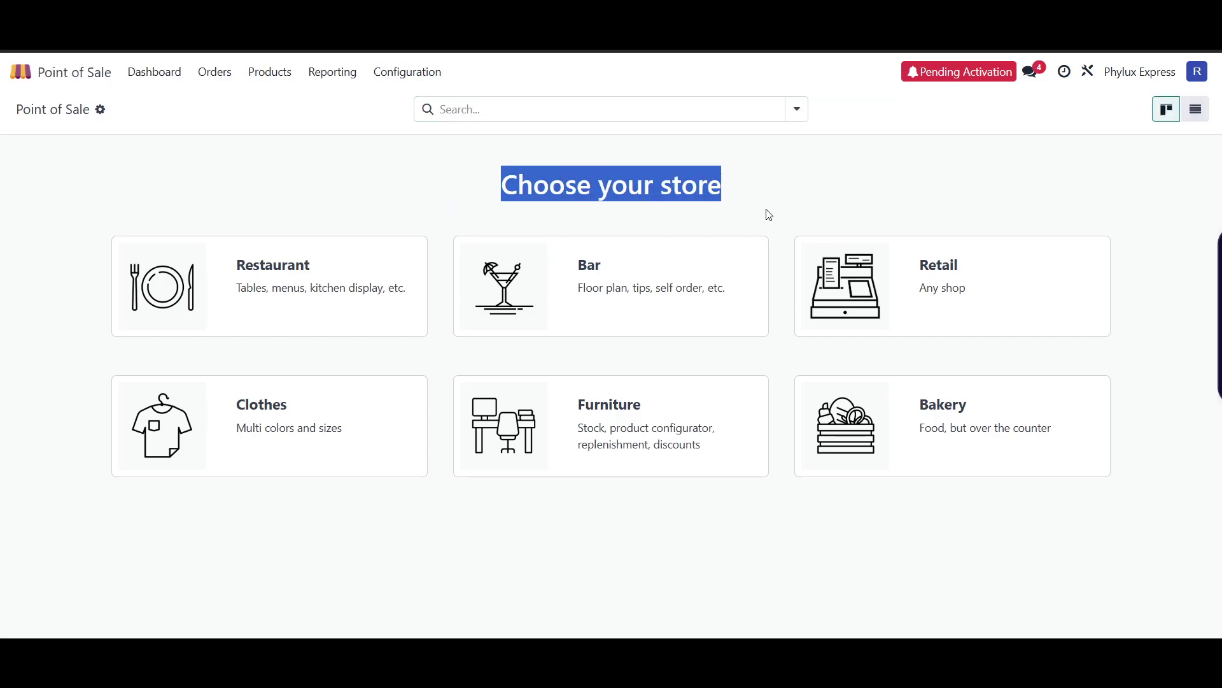
click(834, 213)
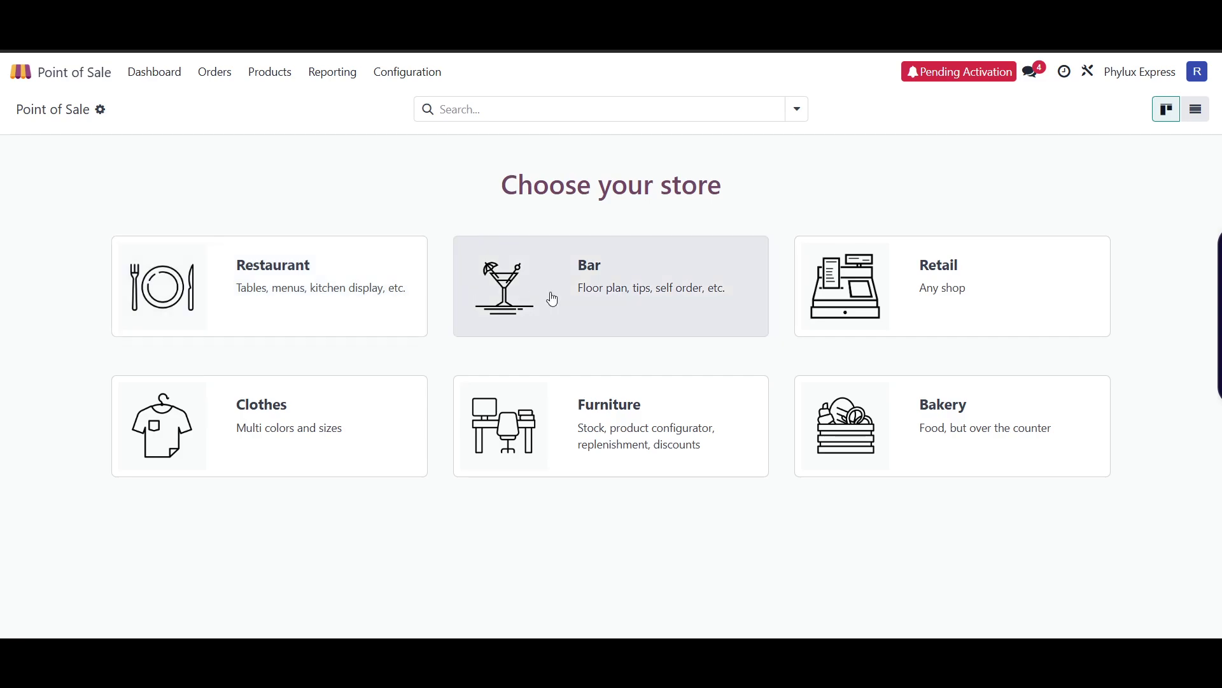
click(961, 301)
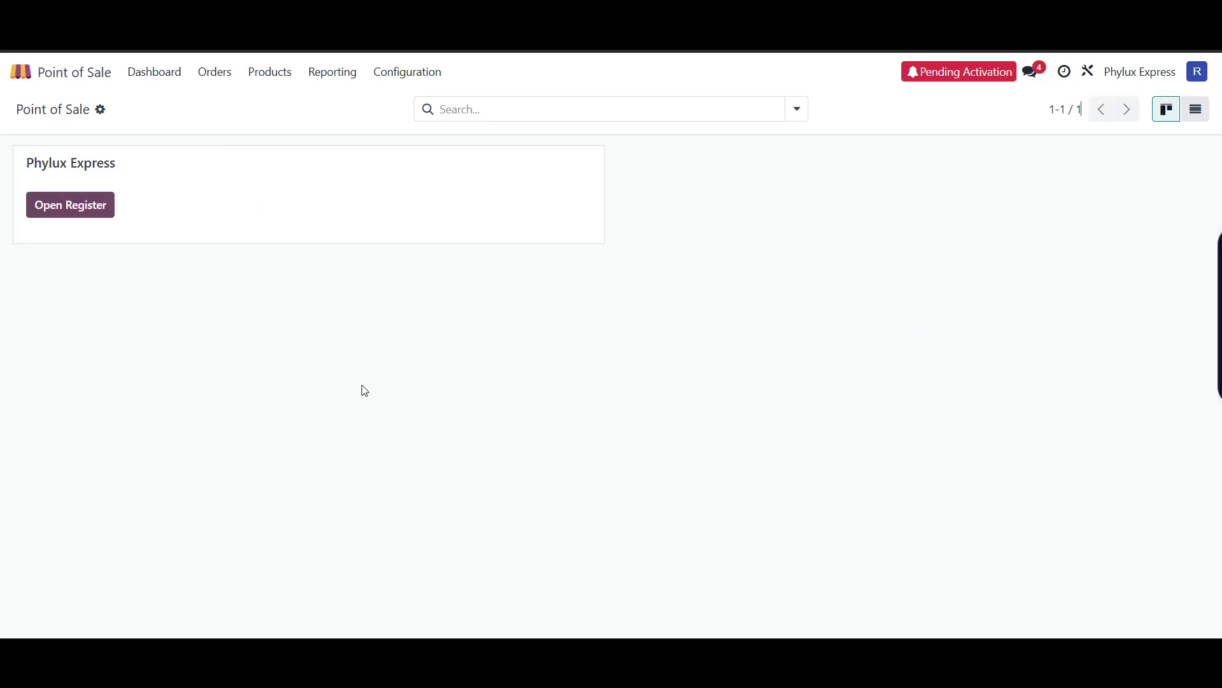
- Open the Phylux Express register, enter 100 as opening cash, and begin an opening note
click(80, 208)
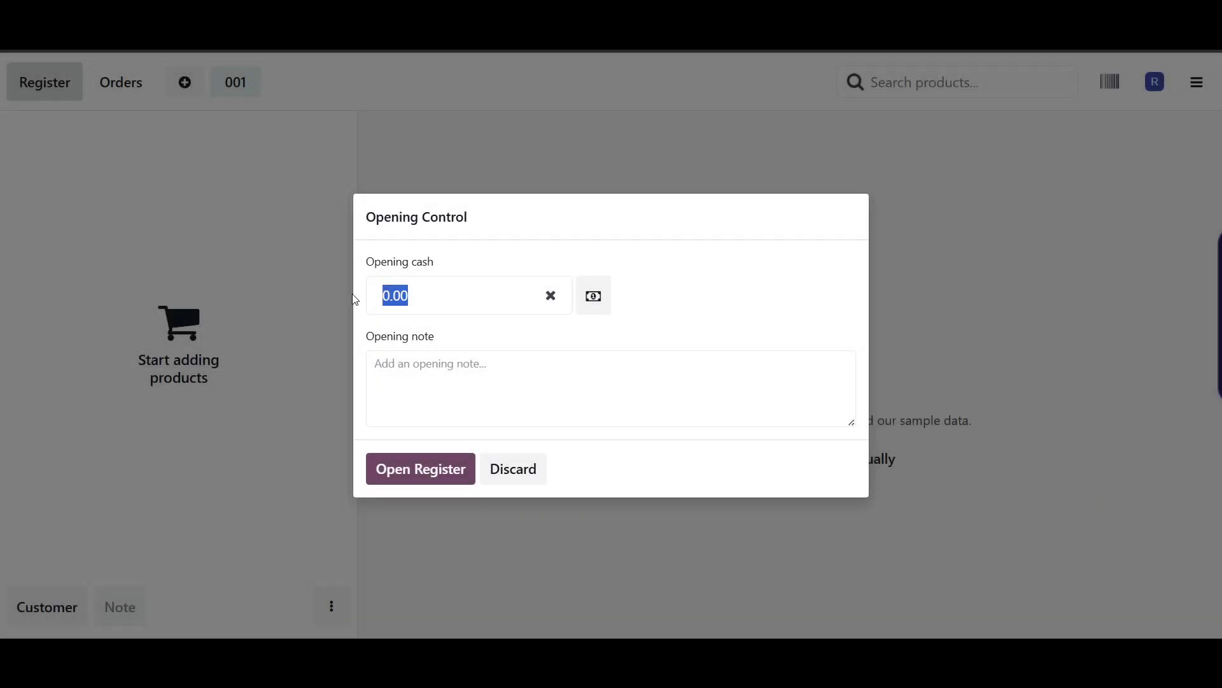
text(100)
click(409, 369)
text(op)
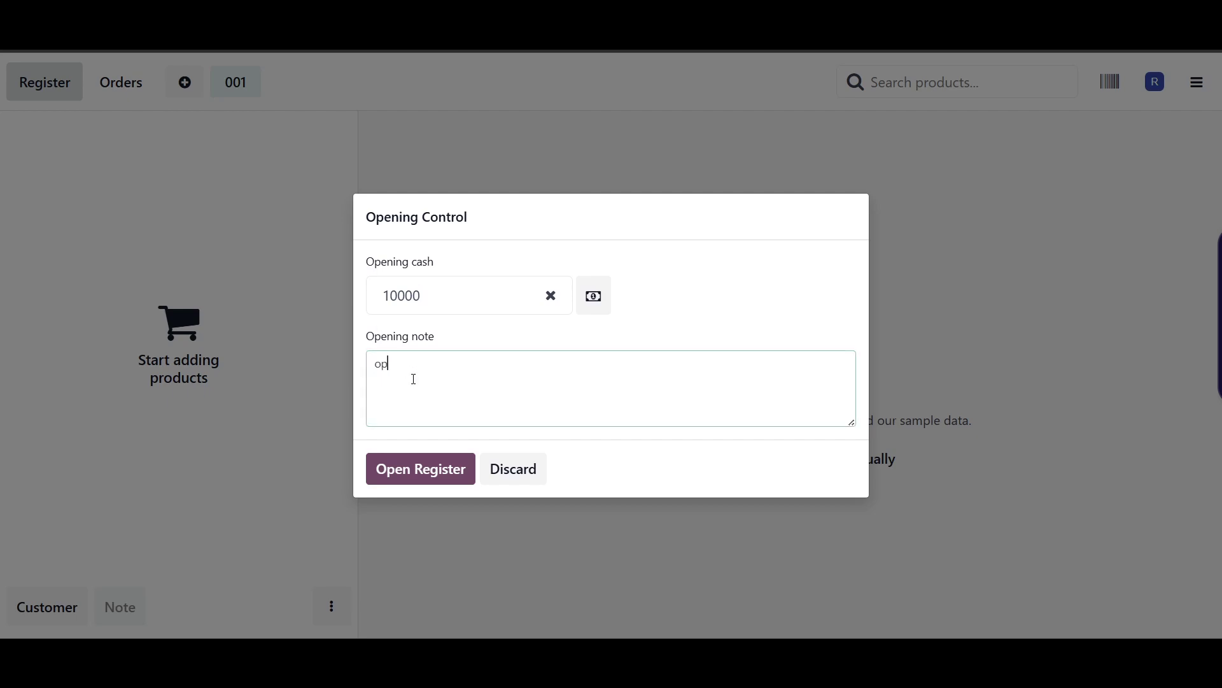
text(ening cash)
- Count ₹500, ₹100, ₹20 and ₹1 denominations in the Coins/Notes counter and confirm
click(594, 298)
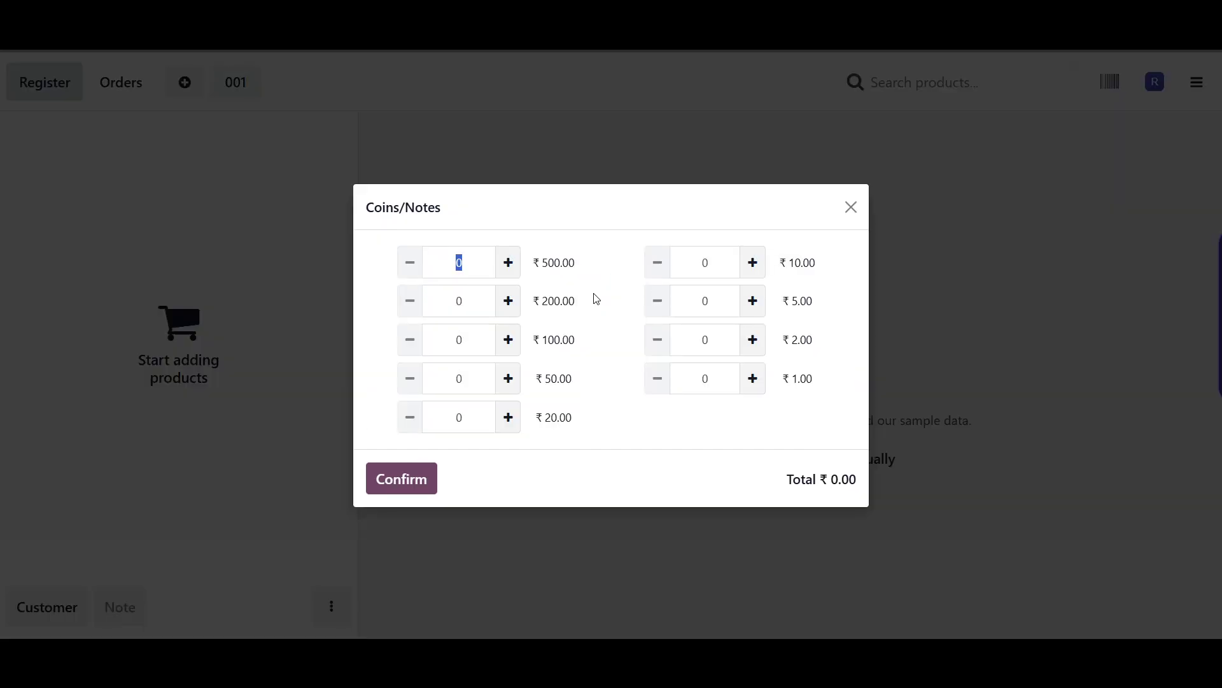
click(512, 273)
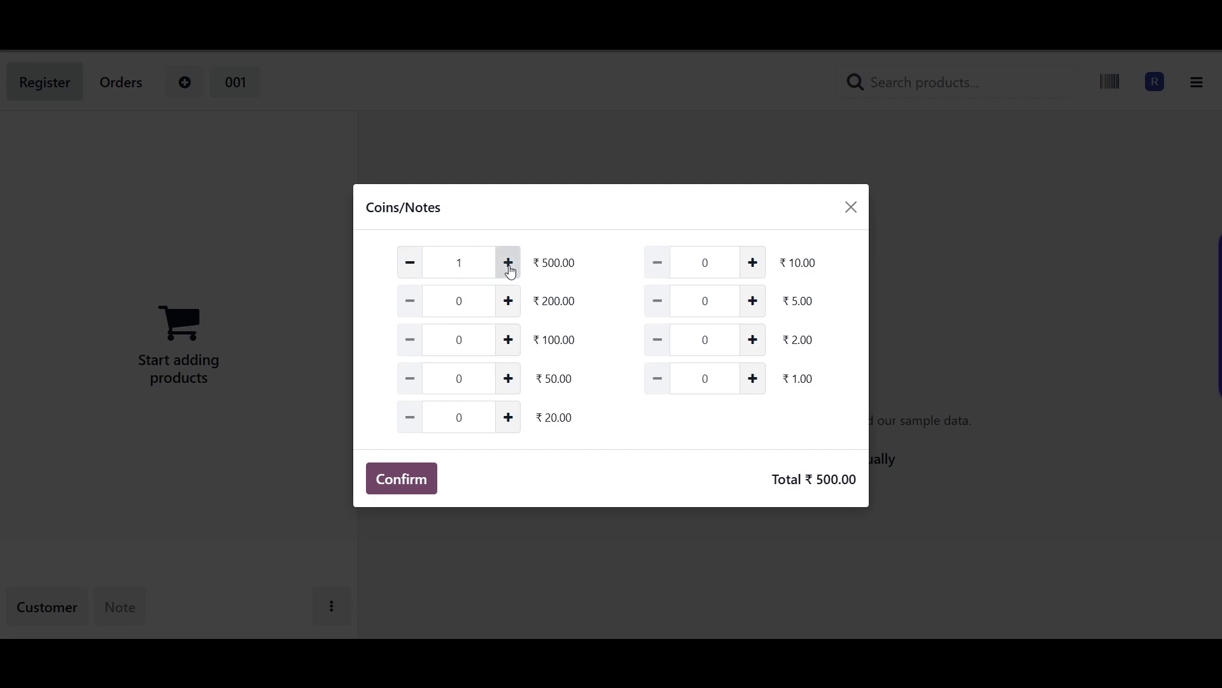
click(511, 272)
click(511, 272)
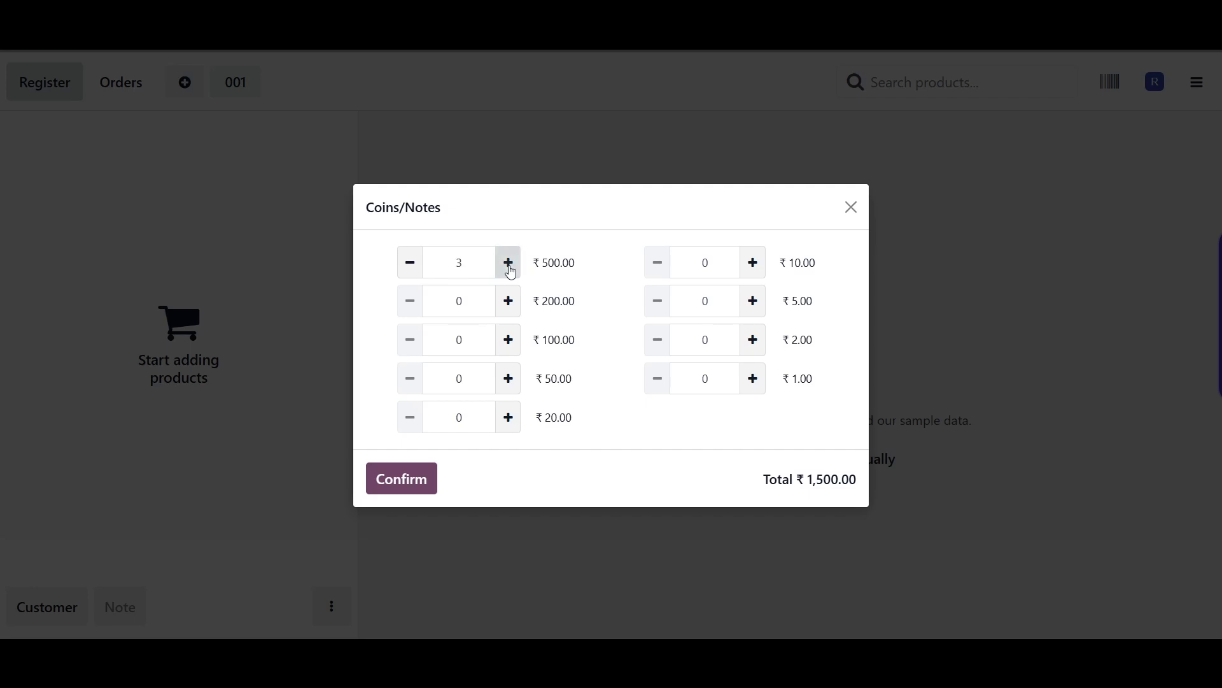
click(508, 340)
click(508, 339)
click(508, 417)
click(508, 417)
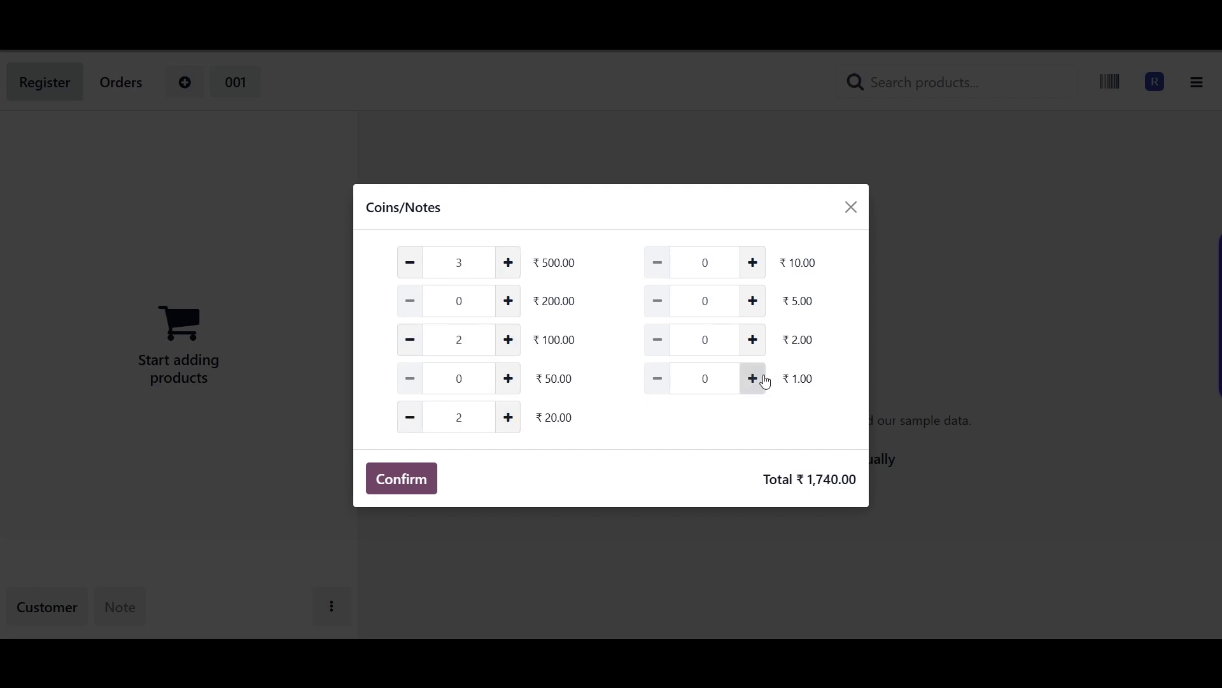
click(754, 379)
click(754, 380)
click(754, 380)
click(409, 480)
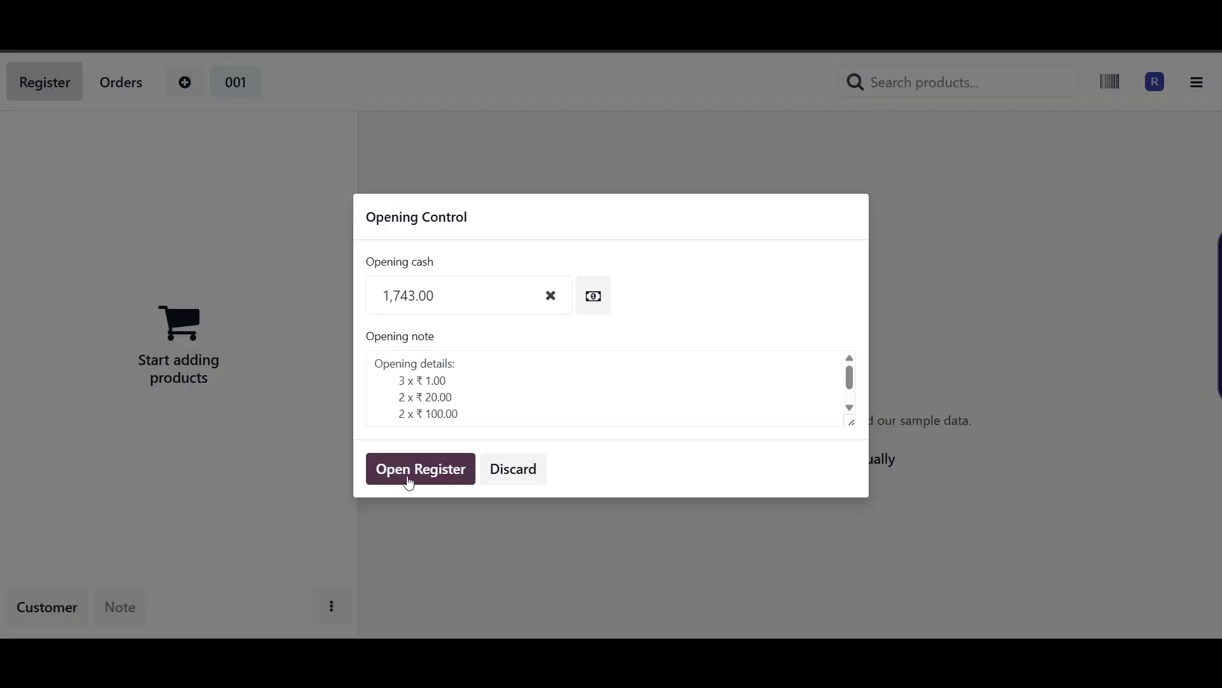
- Add more ₹500 notes to bring opening cash to 11,243.00 and confirm
click(593, 296)
click(509, 263)
click(508, 263)
click(509, 263)
click(508, 263)
double_click(514, 268)
click(515, 268)
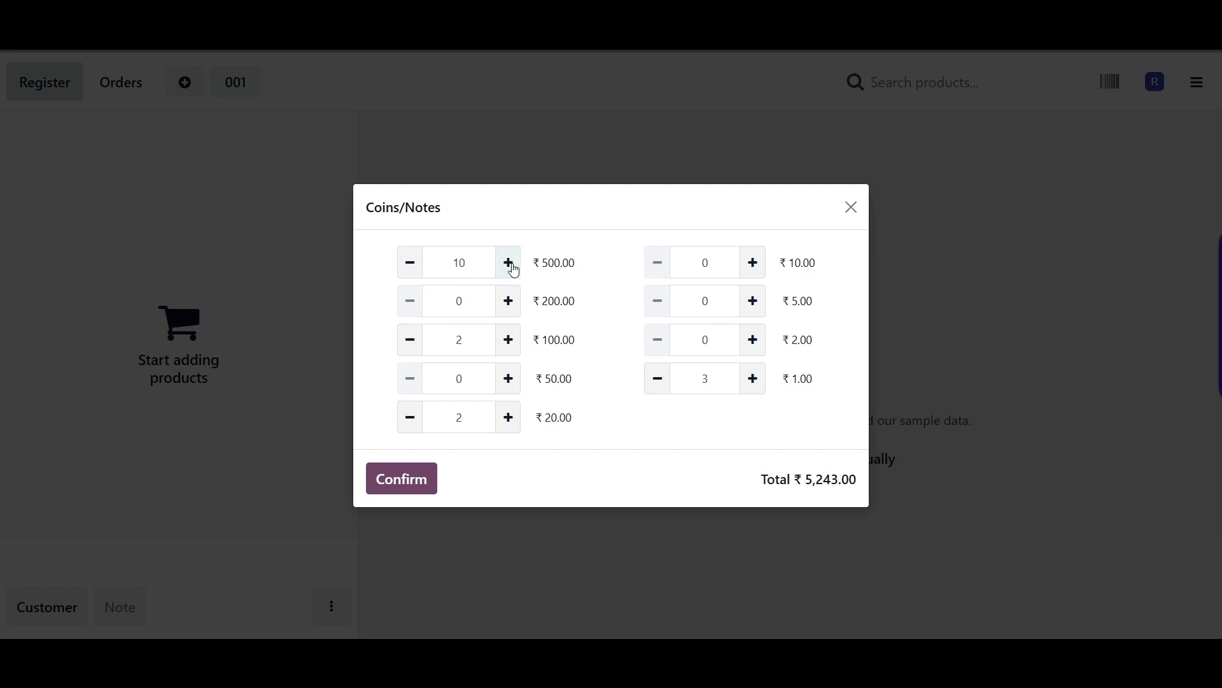
double_click(515, 268)
click(514, 268)
double_click(514, 268)
double_click(514, 268)
click(514, 268)
double_click(513, 268)
click(513, 268)
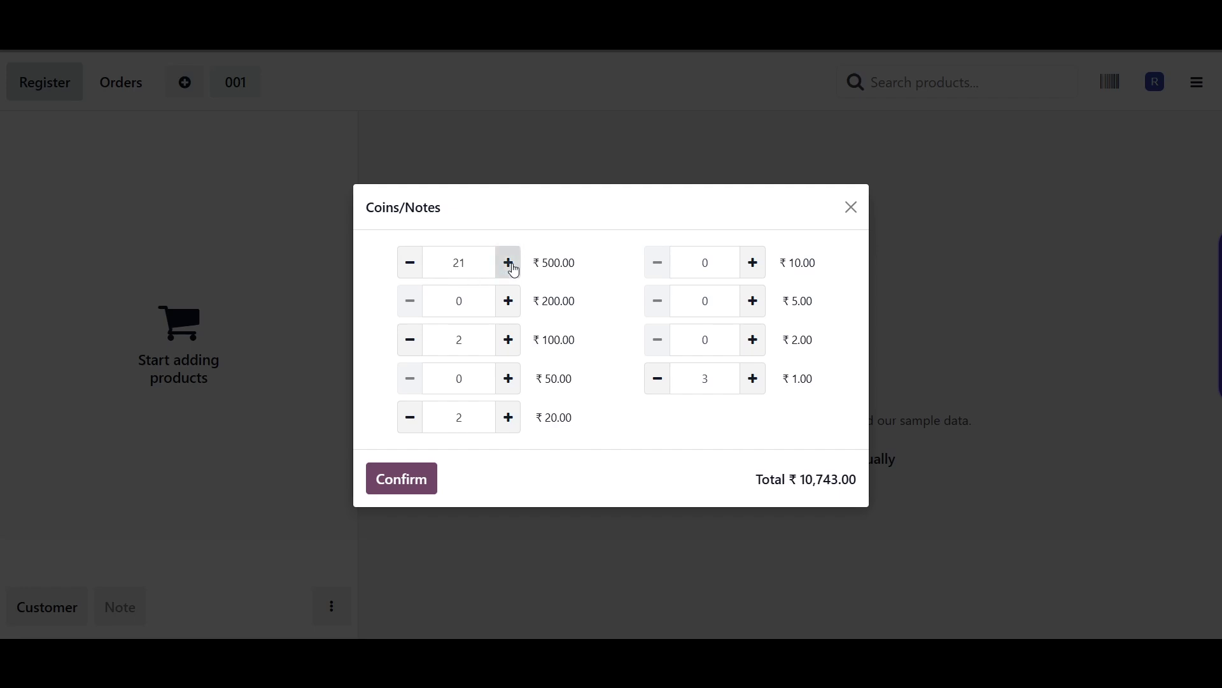
click(512, 267)
click(372, 480)
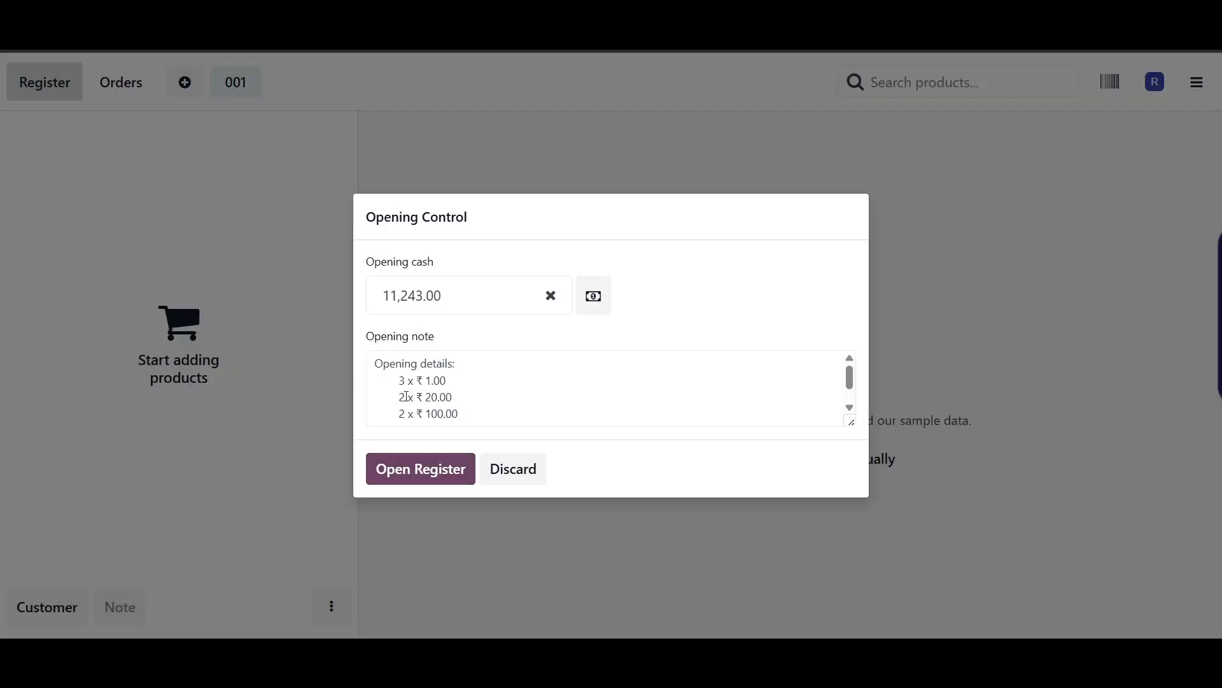
- Open the register, load the sample furniture products, and start barcode scanning, dismissing the camera prompt
click(419, 471)
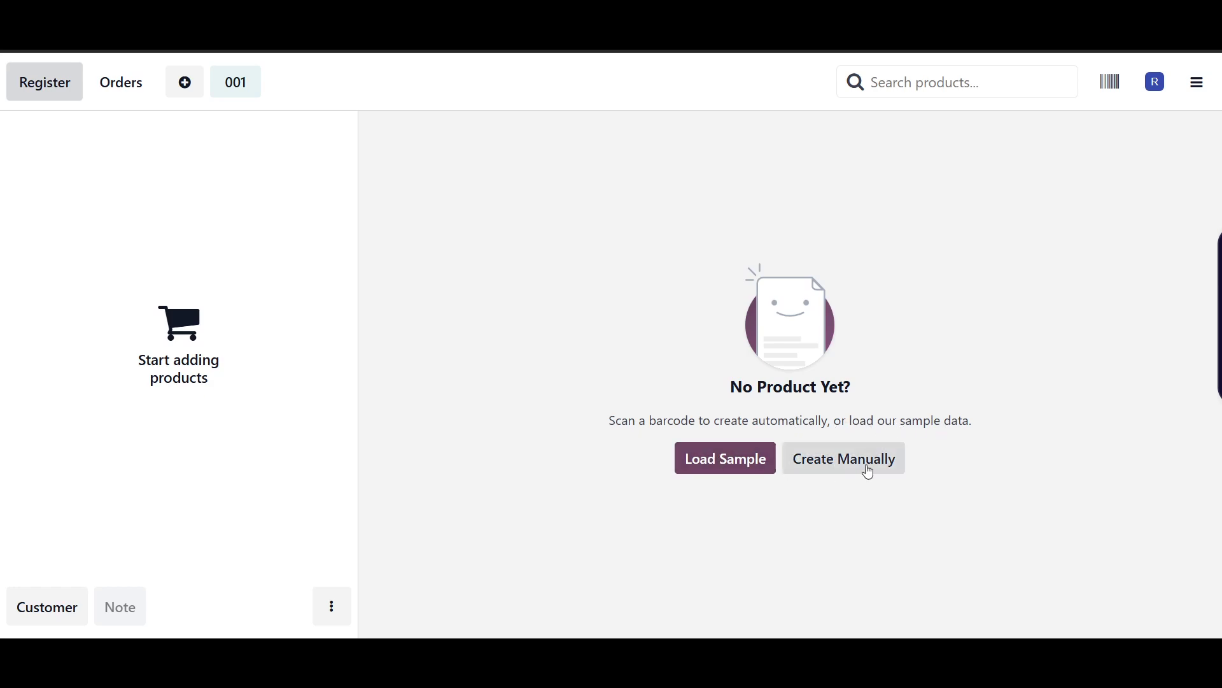
click(713, 463)
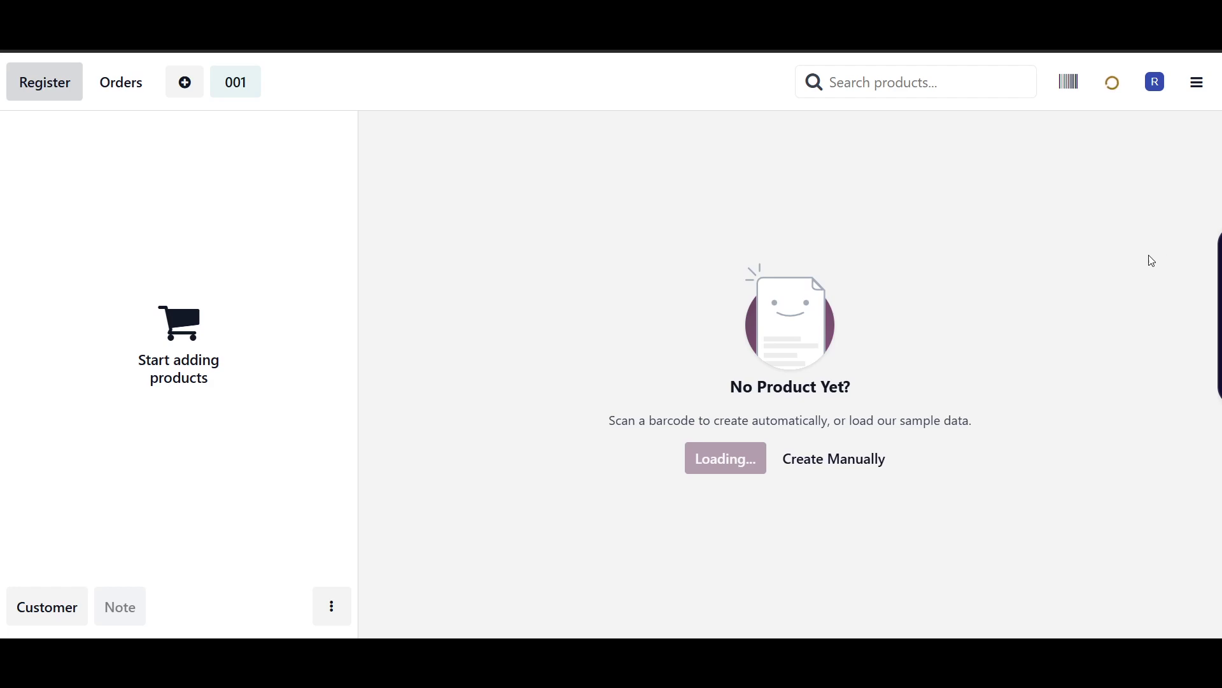
text(c)
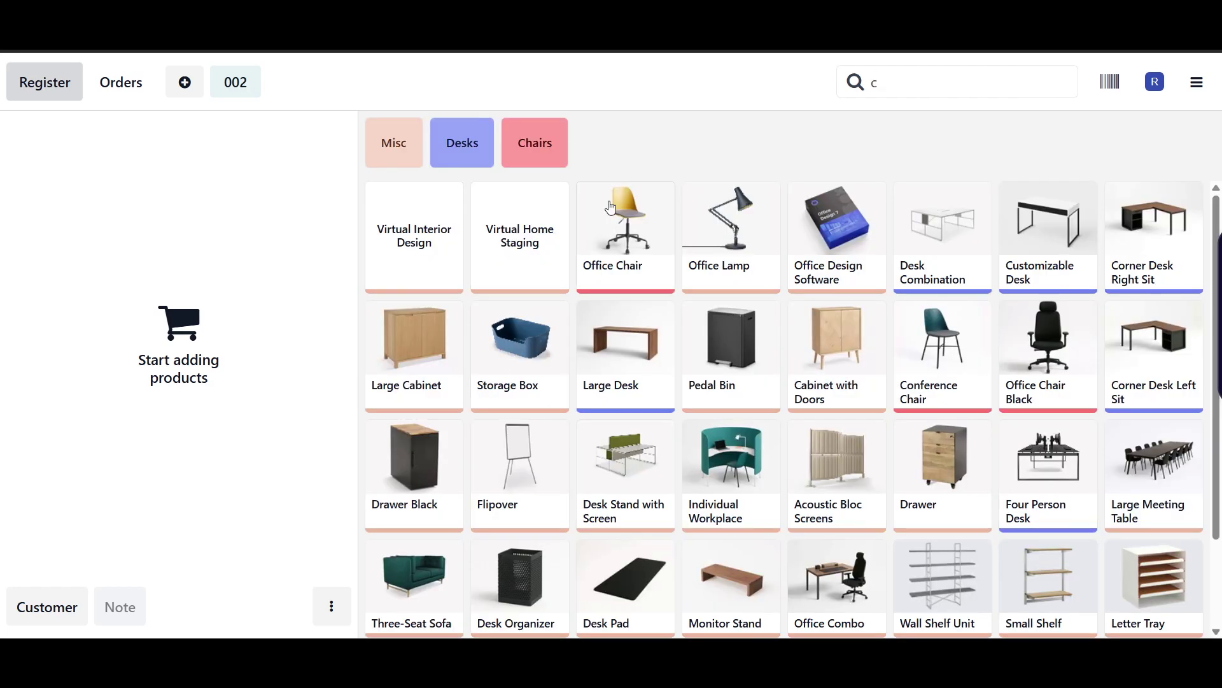
scroll(976, 499, down, 2)
scroll(522, 475, up, 1)
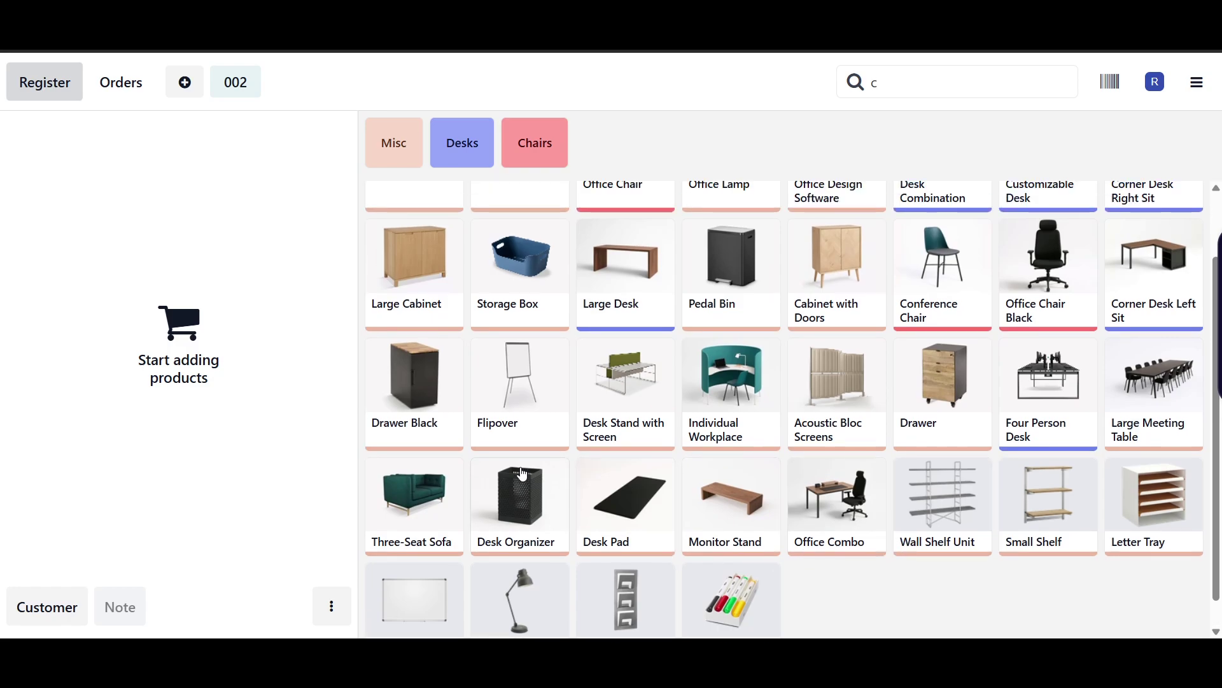
scroll(522, 474, up, 1)
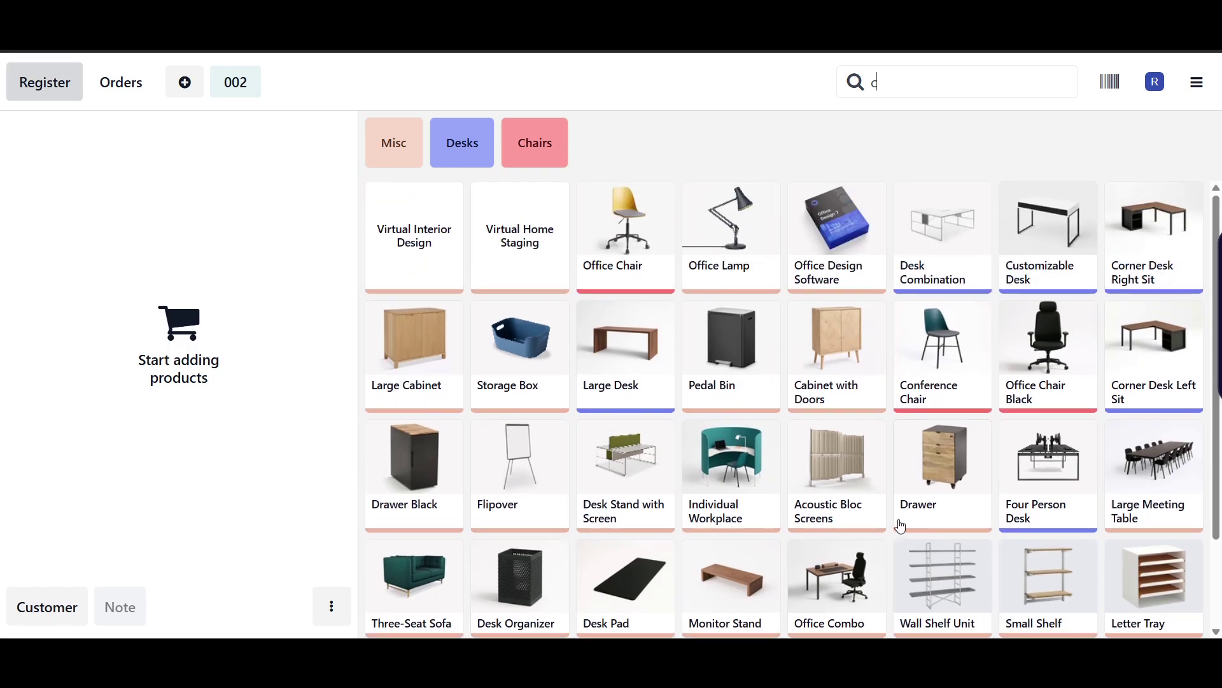
click(1111, 83)
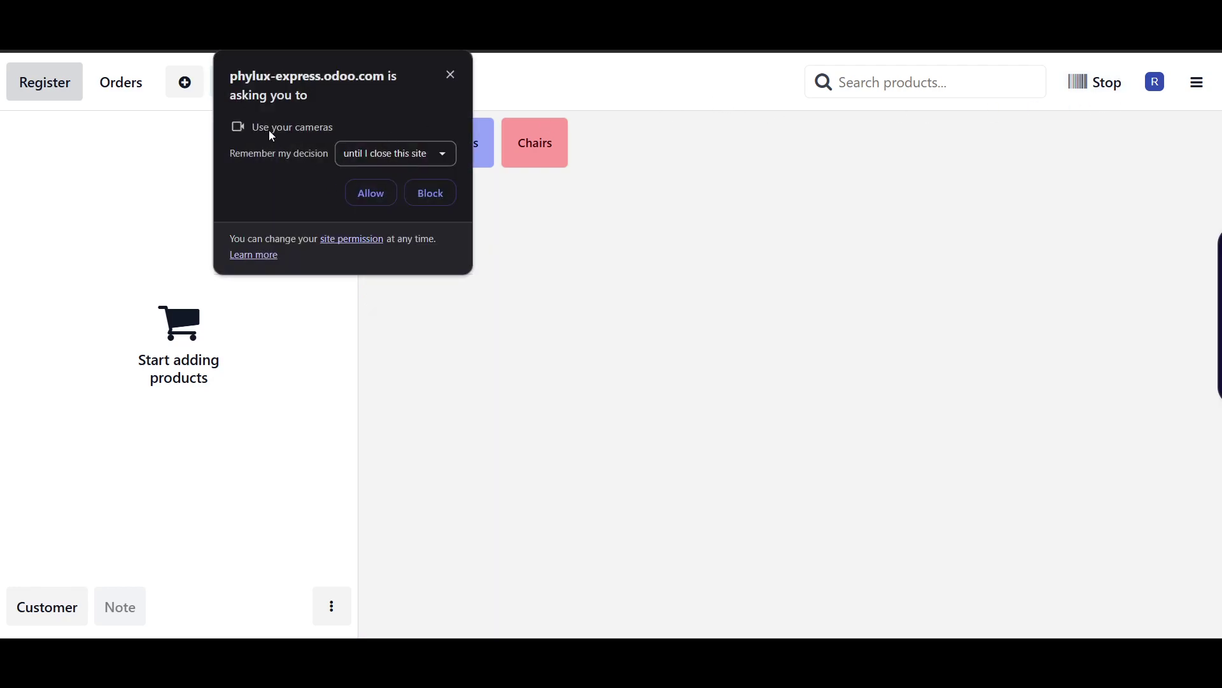
click(457, 75)
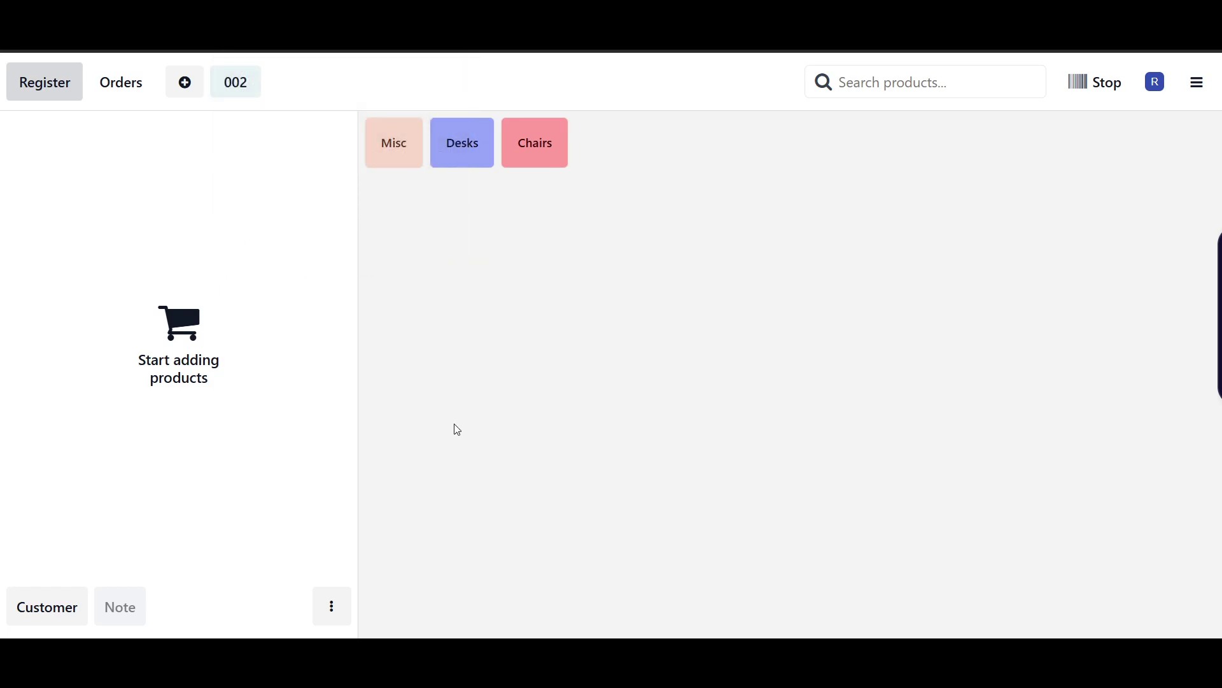
- Add two Office Chairs from the Misc category to the order
click(406, 149)
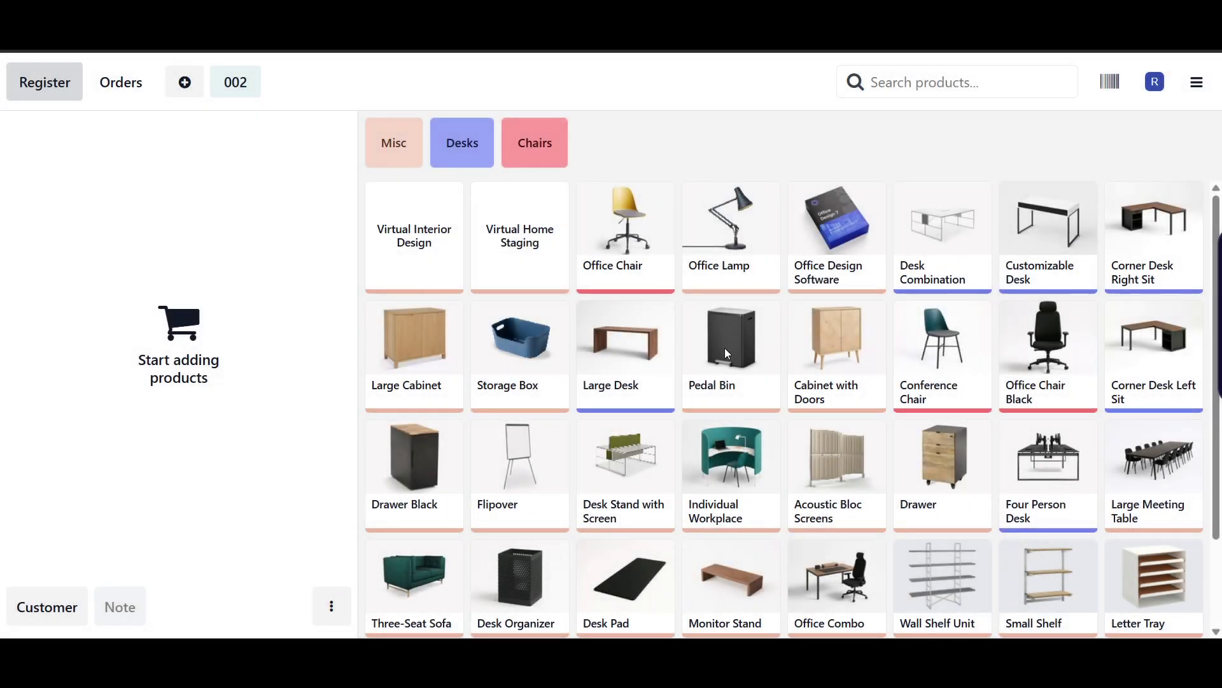
scroll(853, 440, down, 2)
scroll(854, 442, up, 2)
click(620, 238)
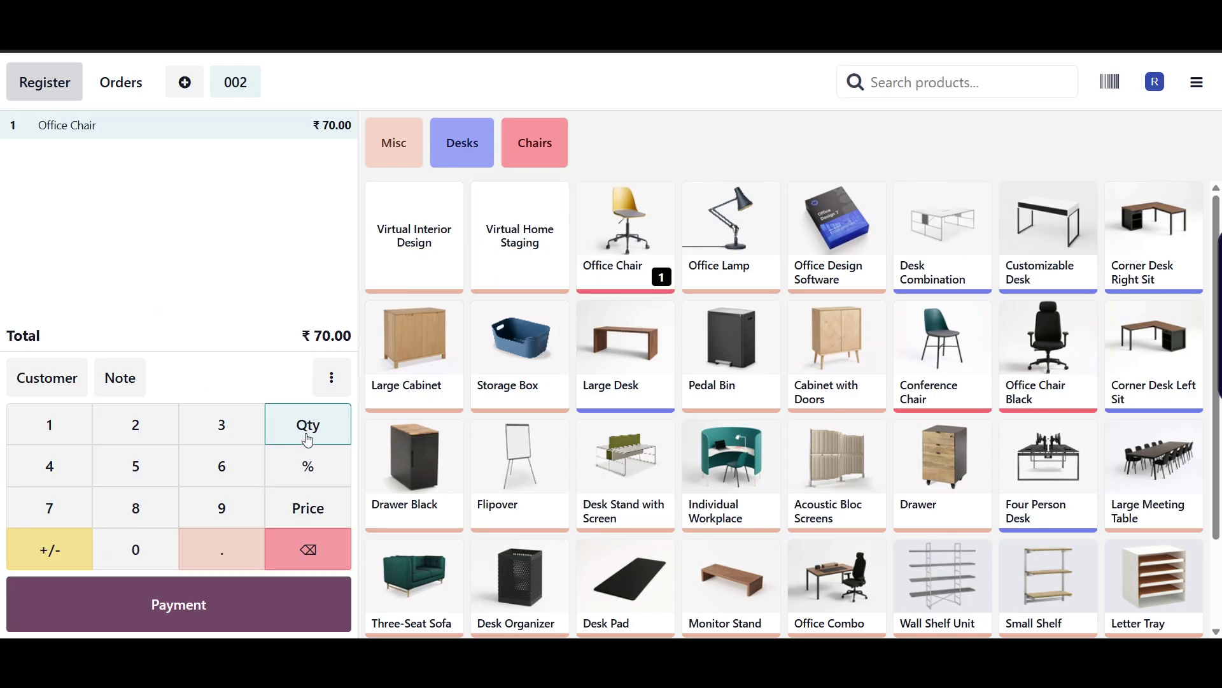
click(131, 424)
- Pay the ₹140.00 in cash, cancel the receipt print, and open new order 003
click(260, 603)
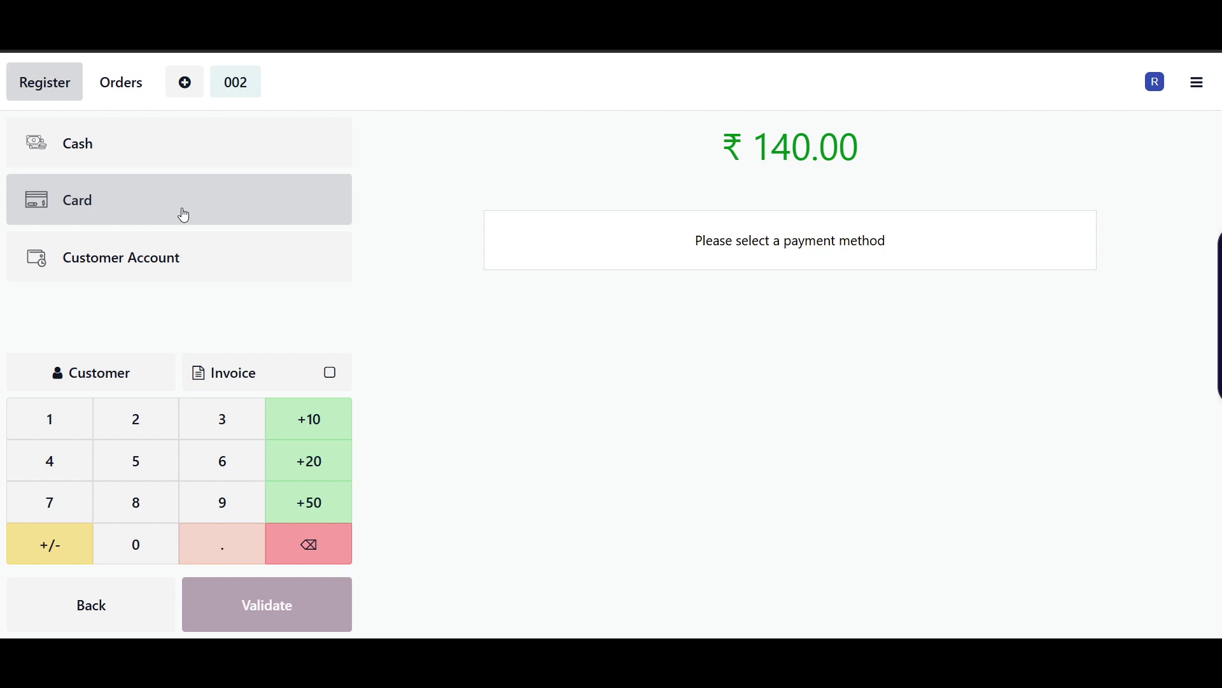
click(198, 155)
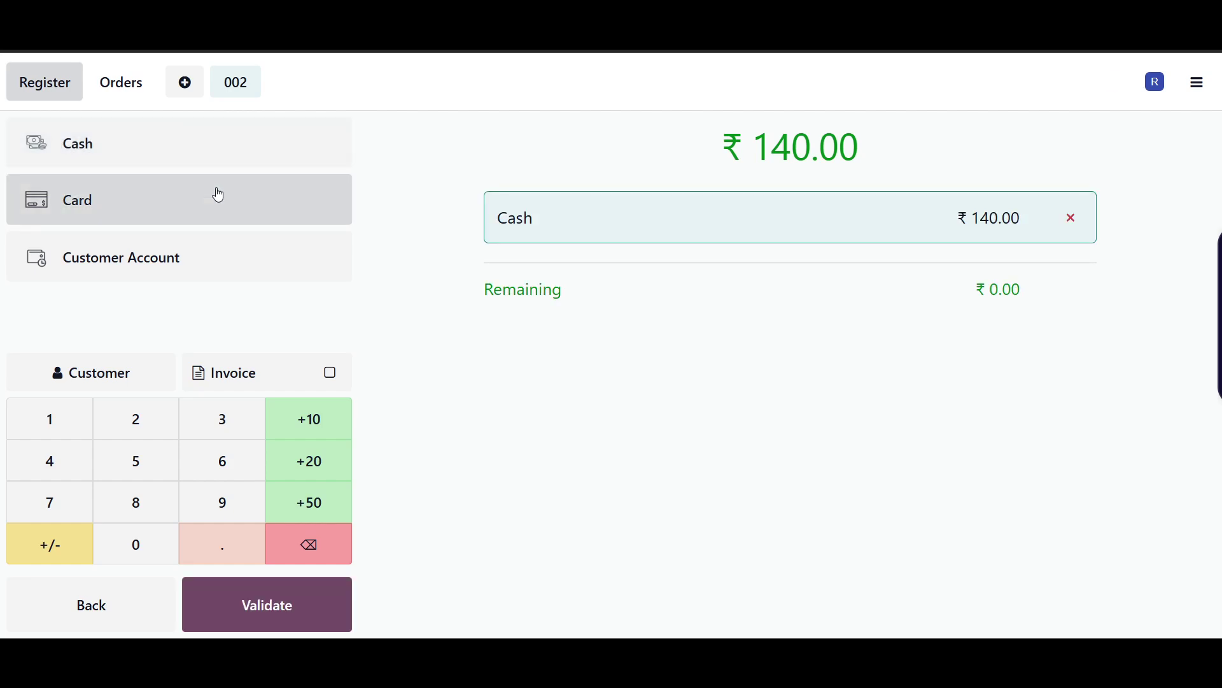
click(254, 608)
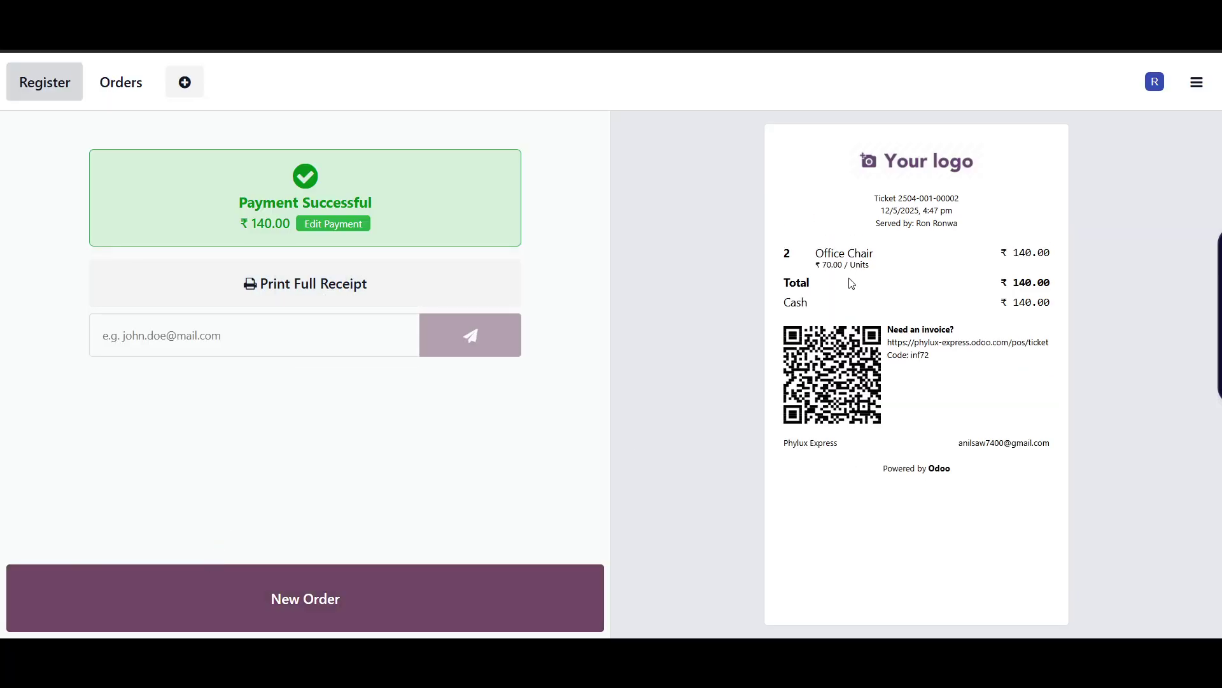
click(259, 291)
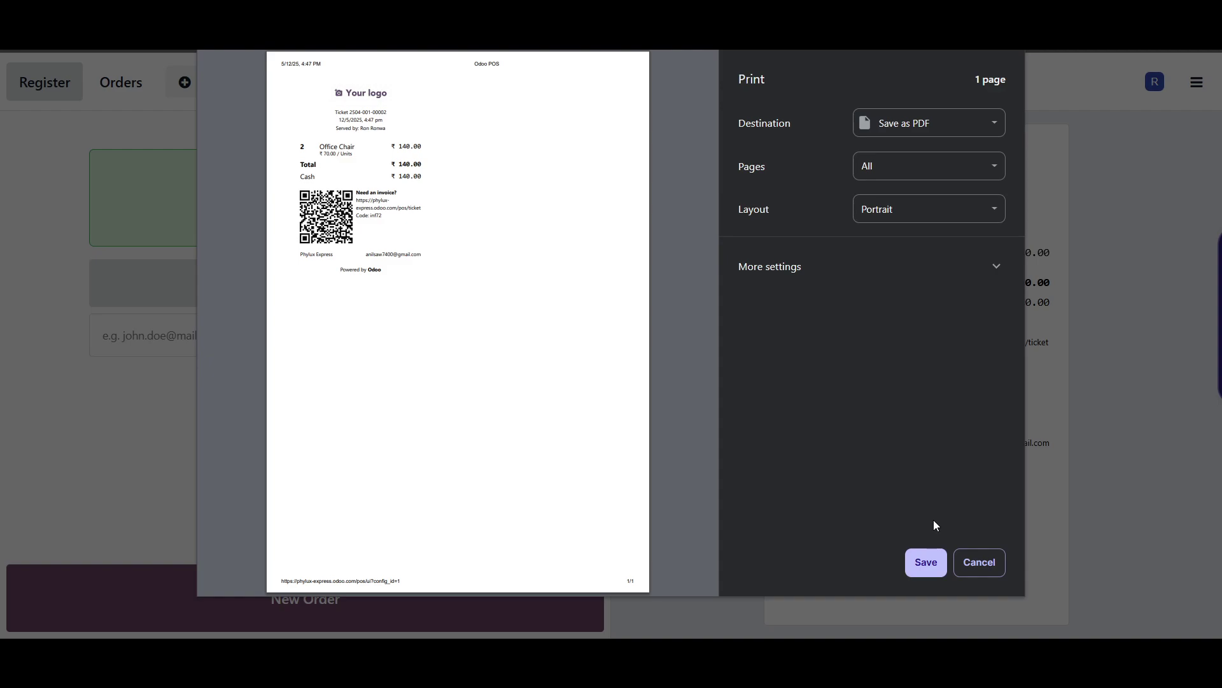
click(991, 565)
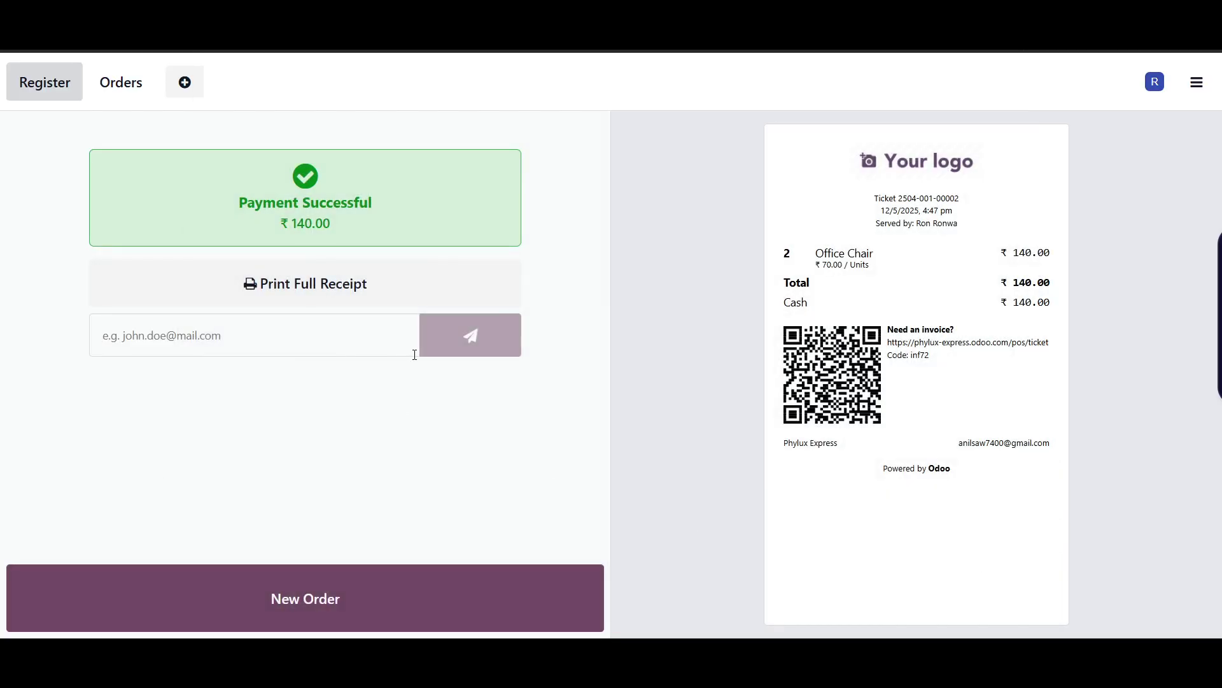
click(185, 83)
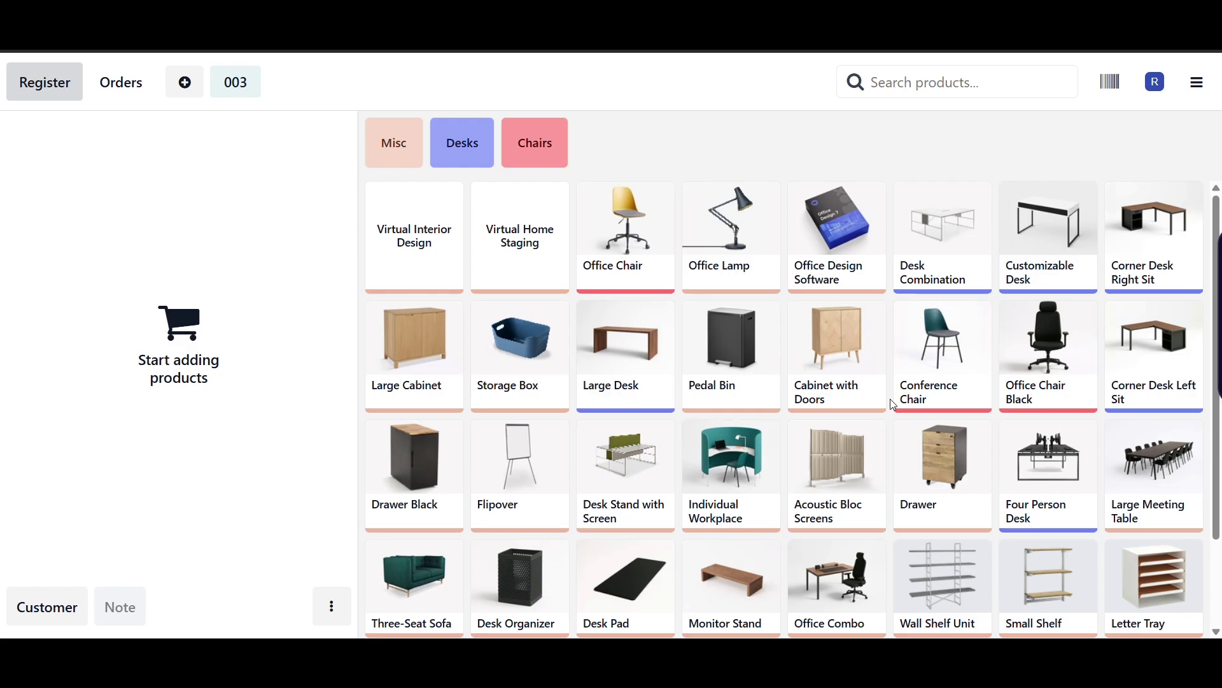
- Search 'ch' and add Office Chair Black with quantity 5 at ₹88 unit price
scroll(752, 478, down, 2)
scroll(754, 433, up, 2)
text(chair)
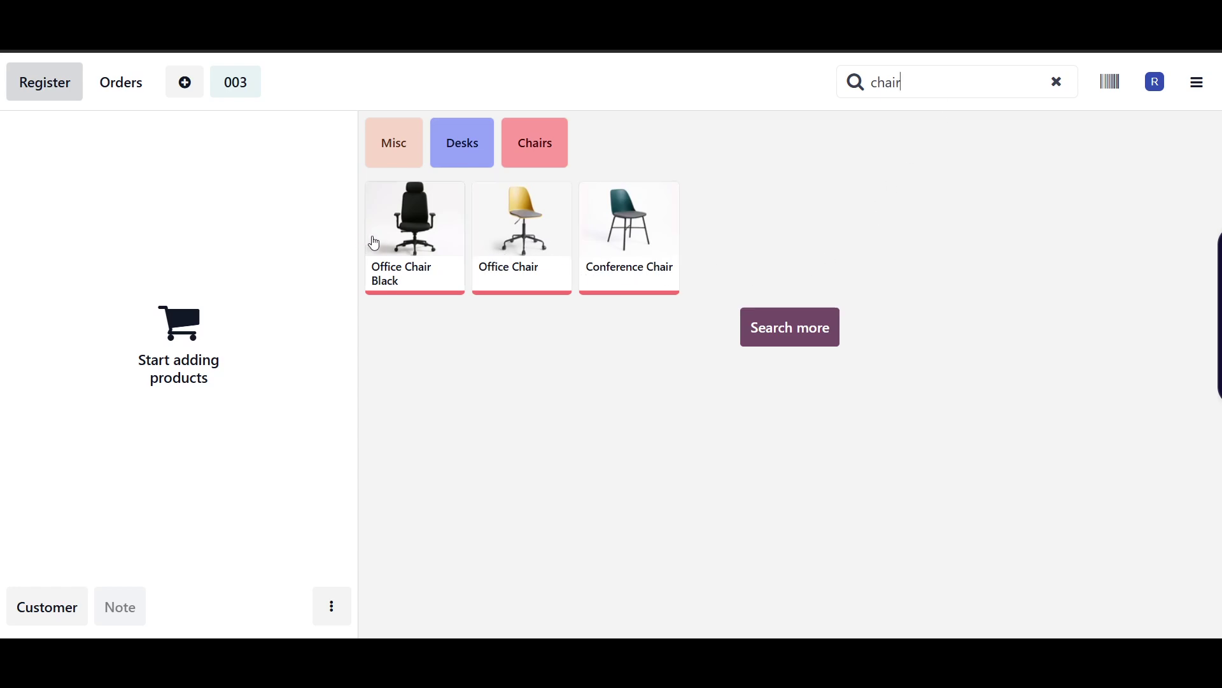
click(399, 252)
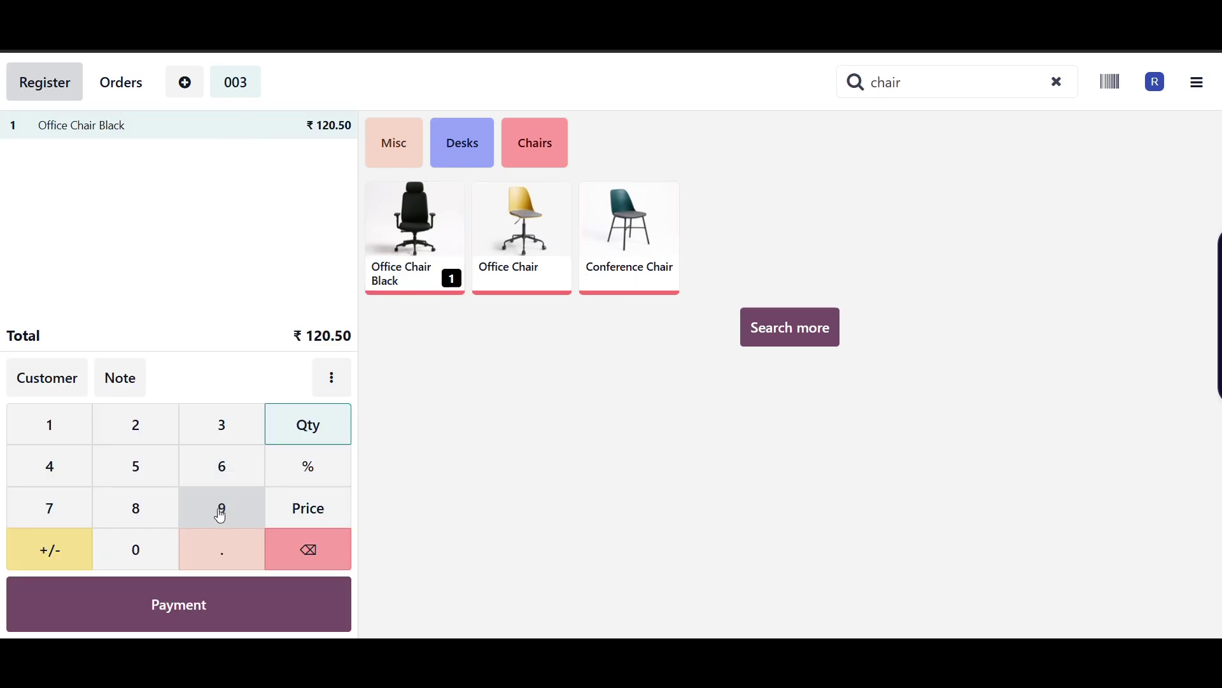
click(121, 478)
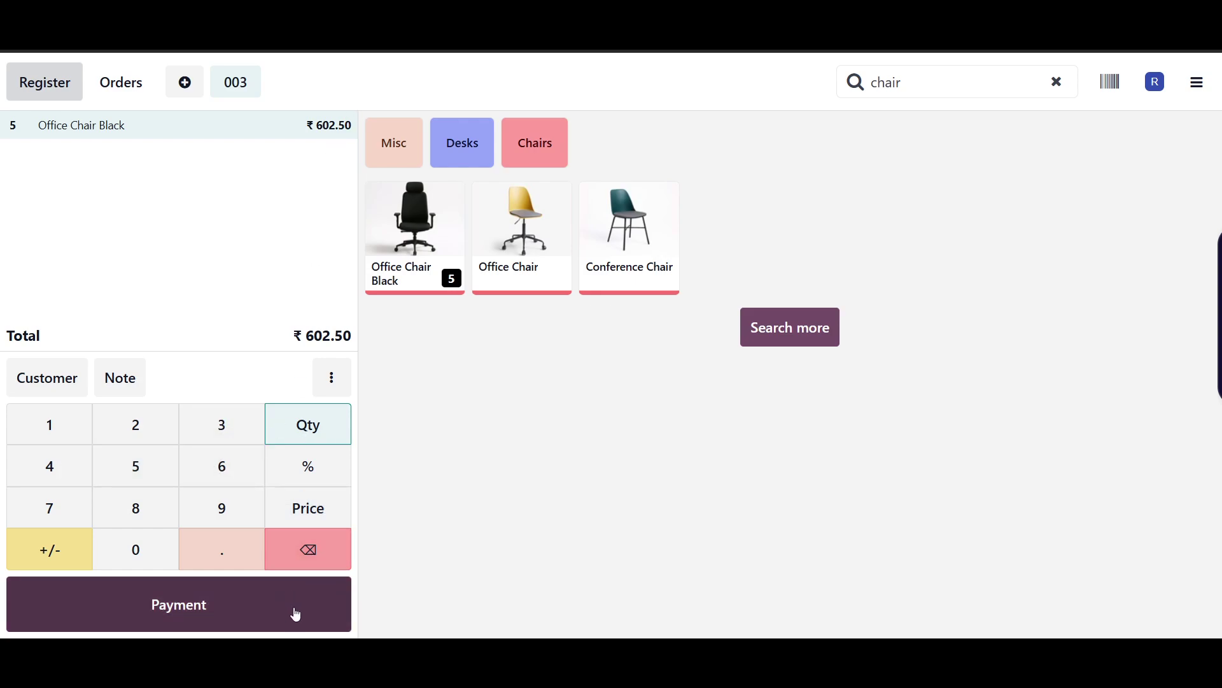
click(312, 509)
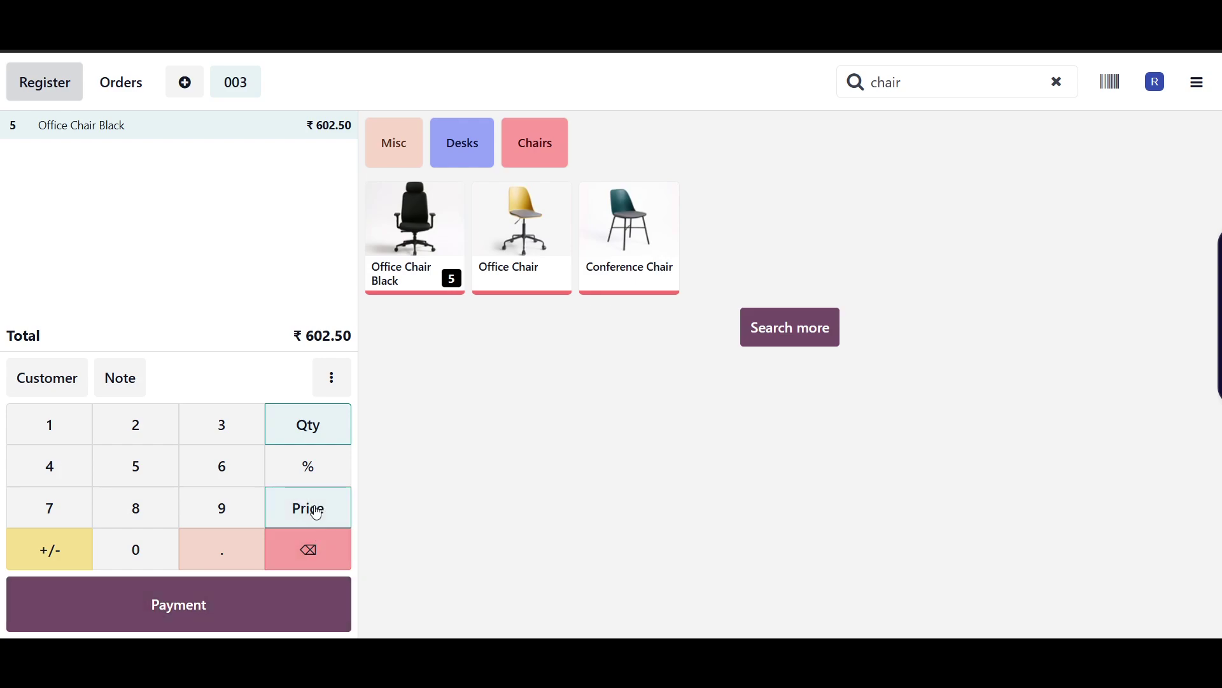
click(174, 496)
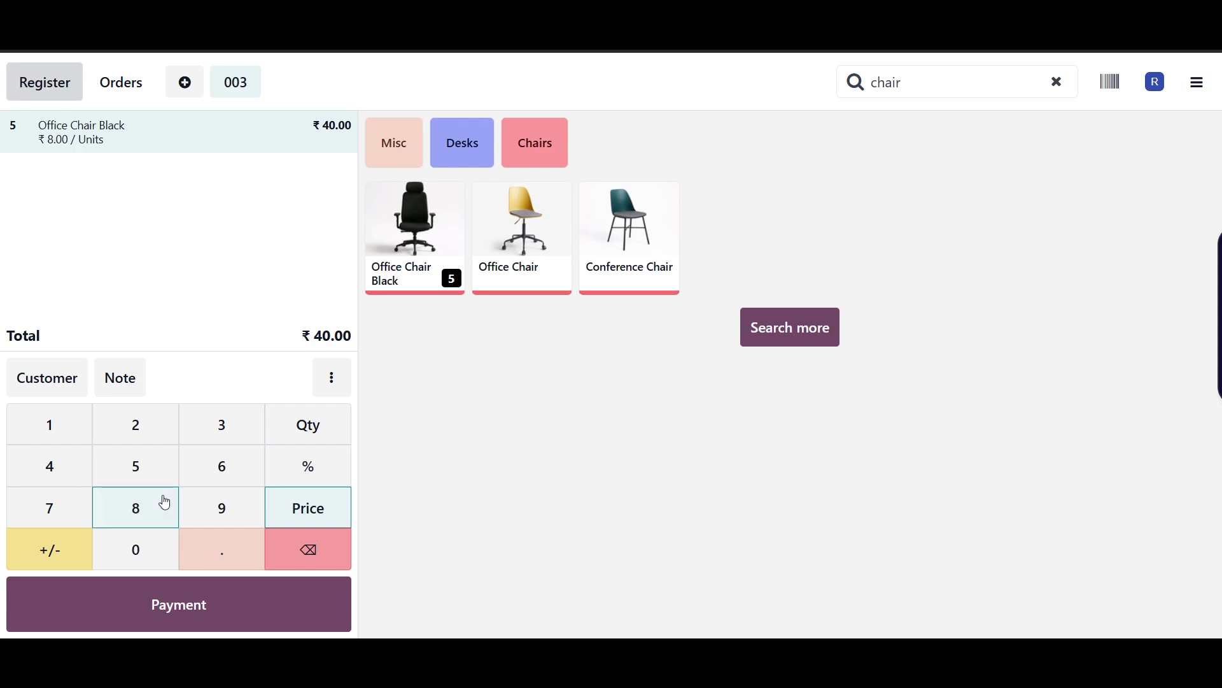
click(169, 509)
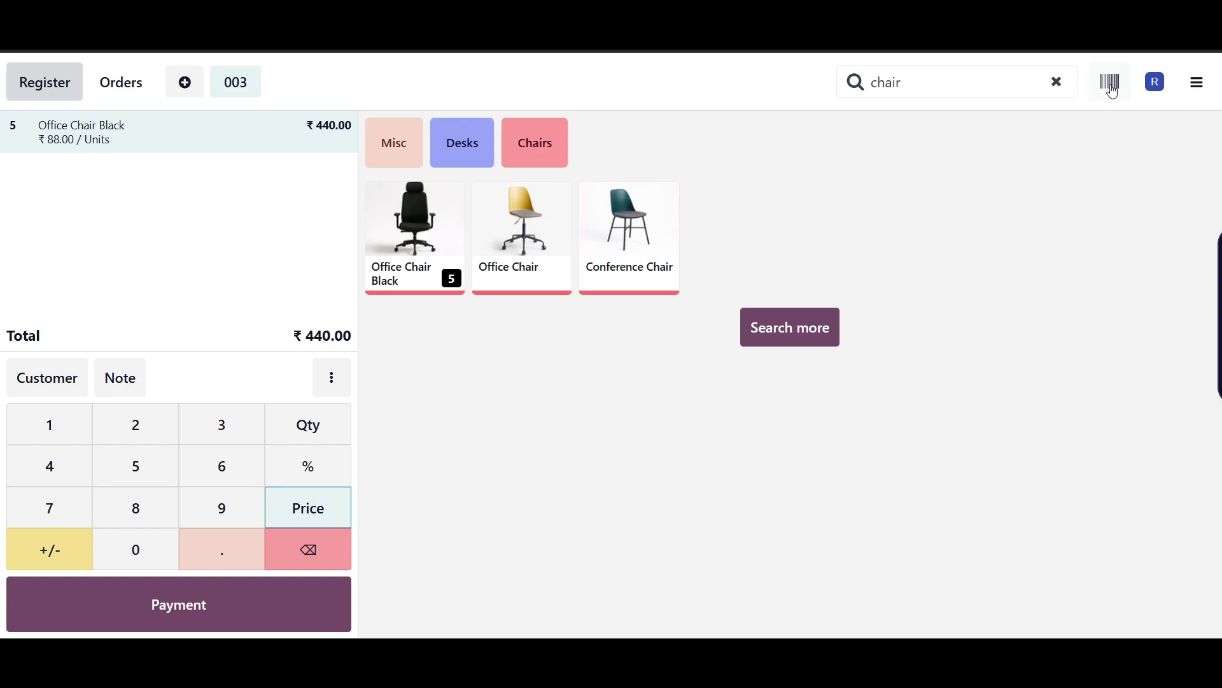
- Pay order 003's ₹440.00 by Card and validate the payment
click(260, 614)
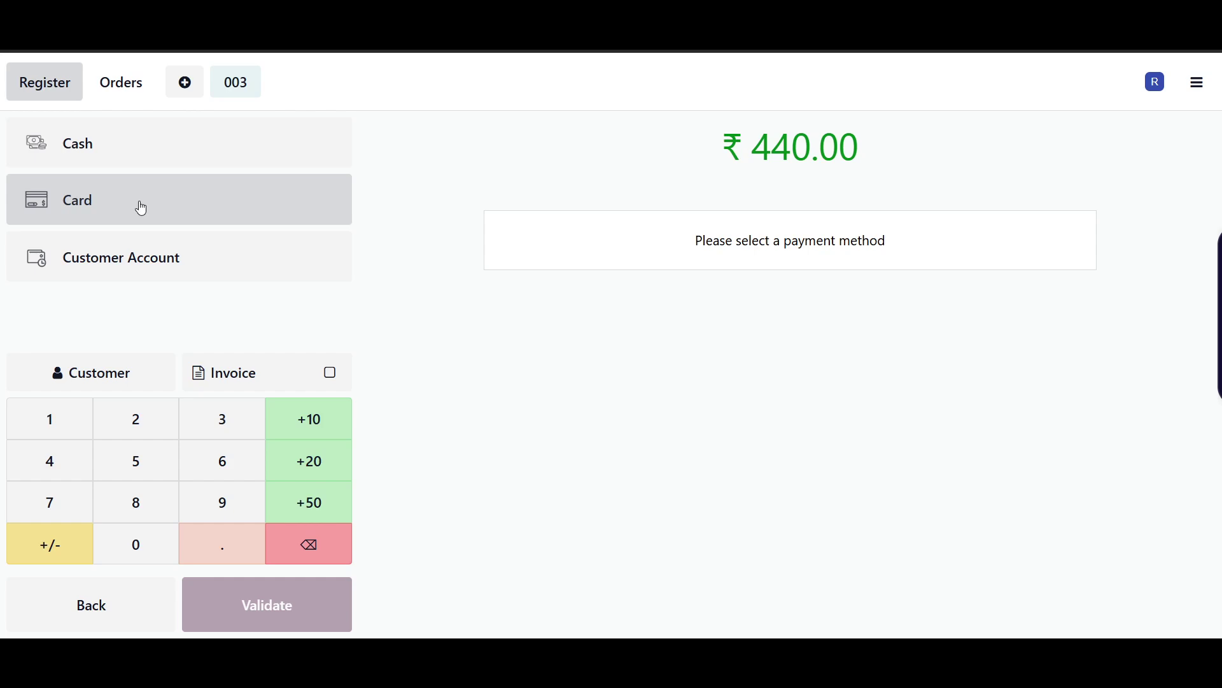
click(139, 206)
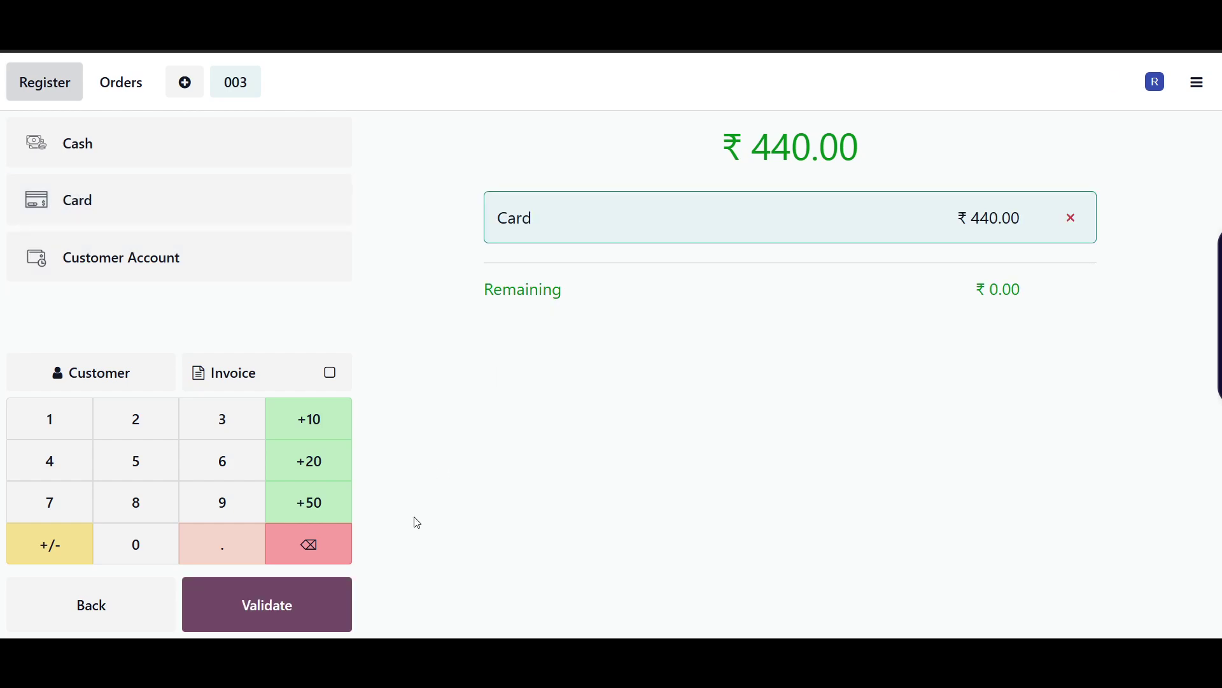
click(302, 609)
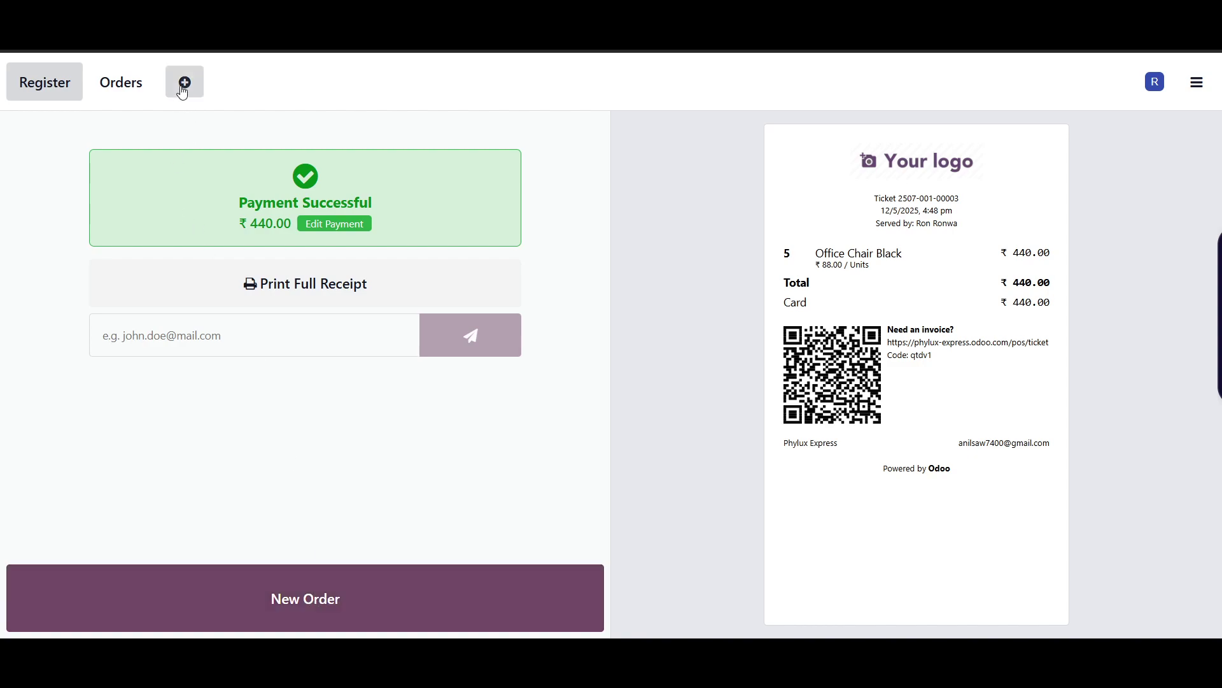
- Start a ₹1000 Cash Out with a reason about buying misc products for the store
click(1197, 83)
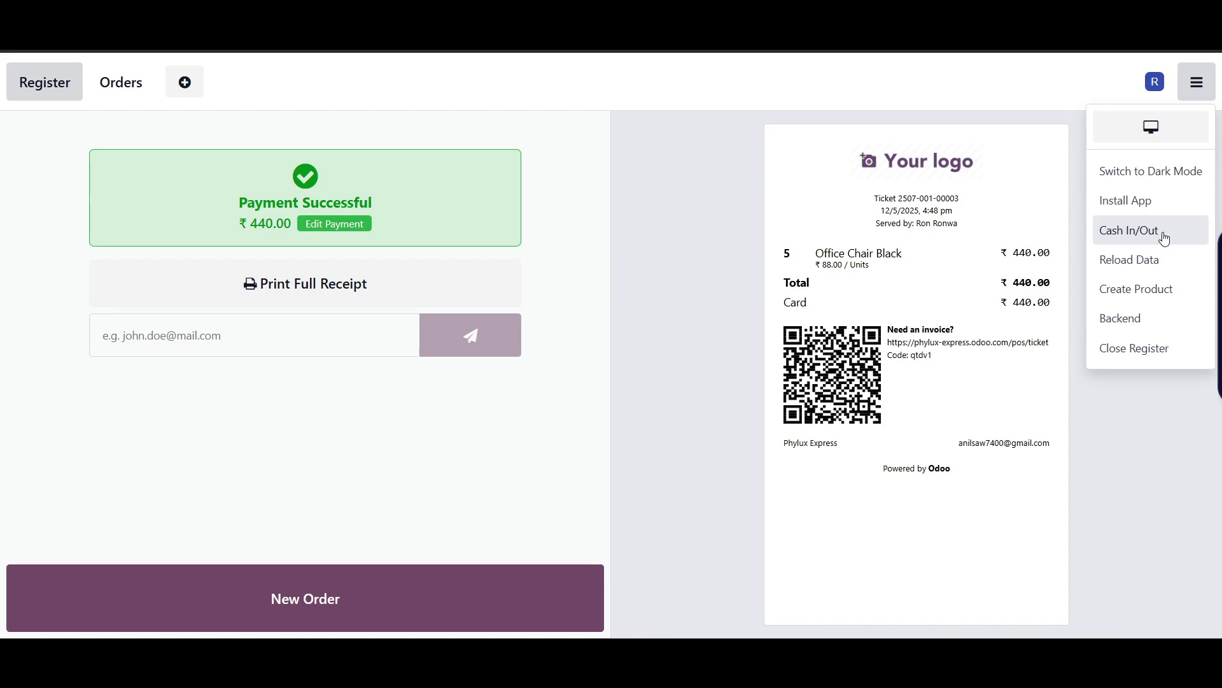
click(1166, 238)
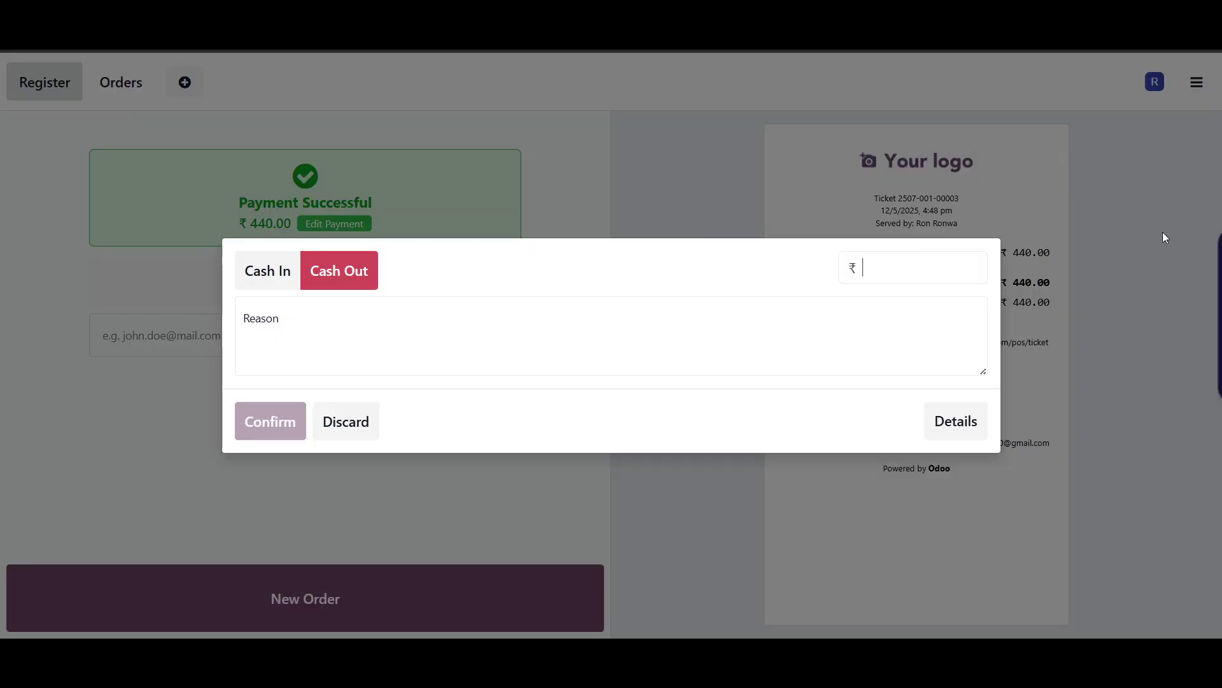
text(1000)
click(427, 326)
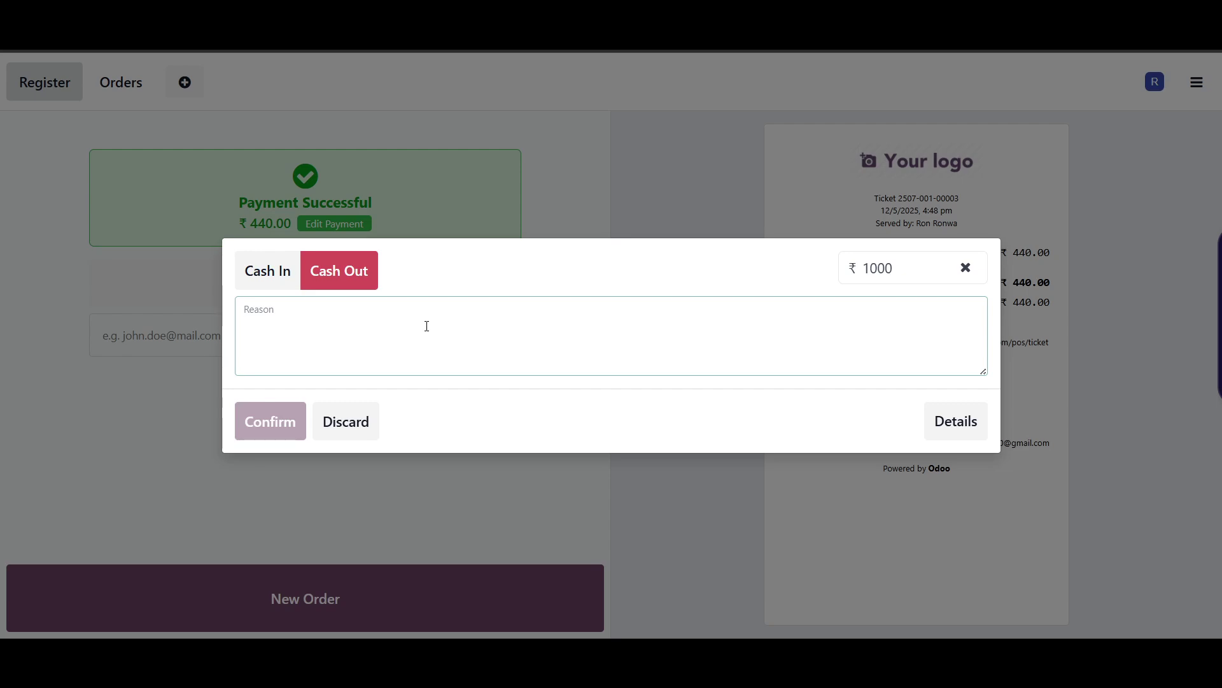
text(to)
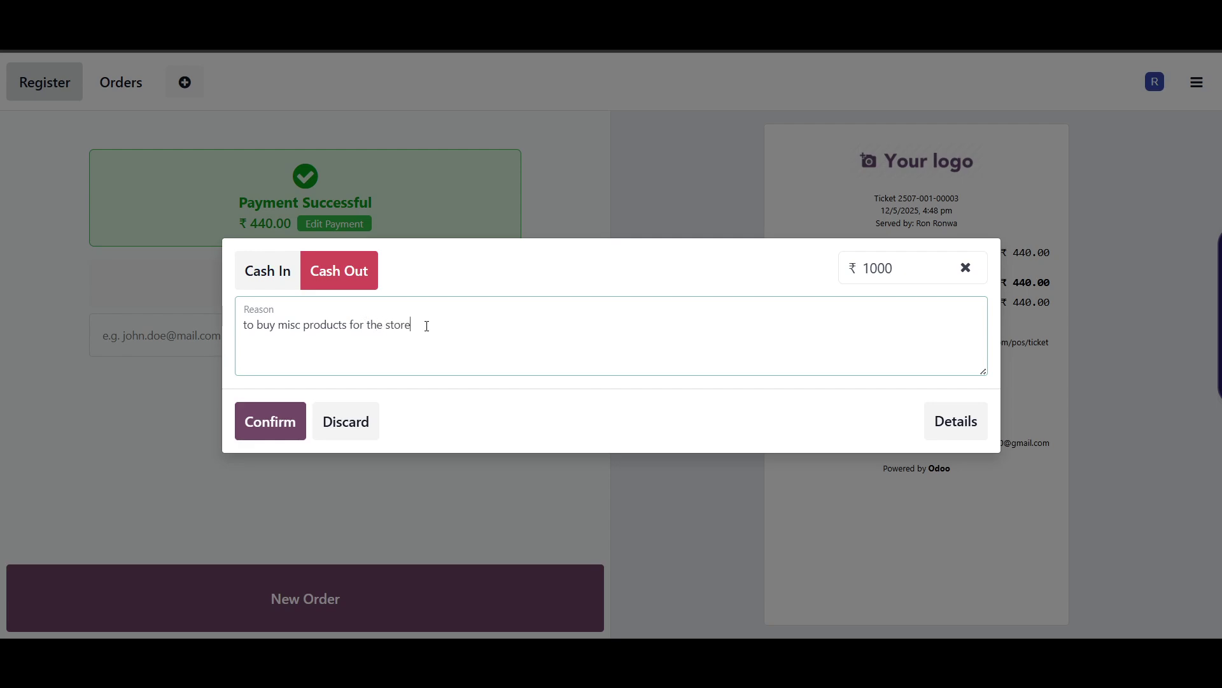
- Review past cash move details, confirm the cash out, and go fix the missing company address
click(949, 435)
click(850, 323)
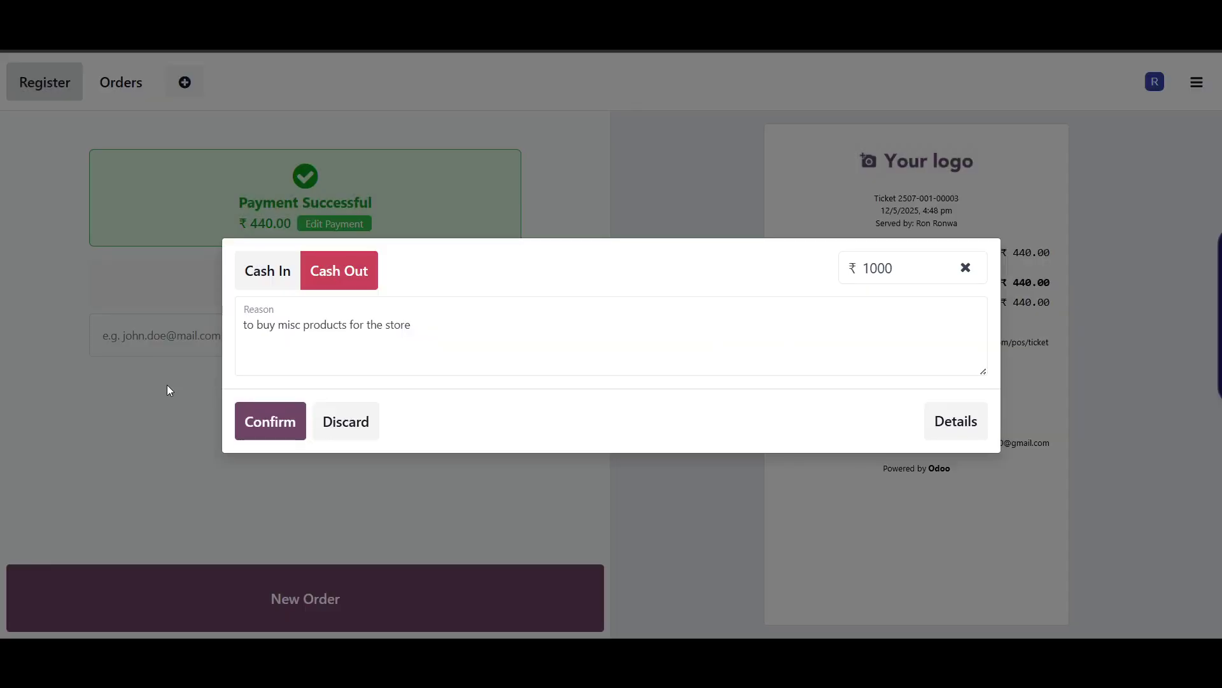
click(272, 421)
click(486, 417)
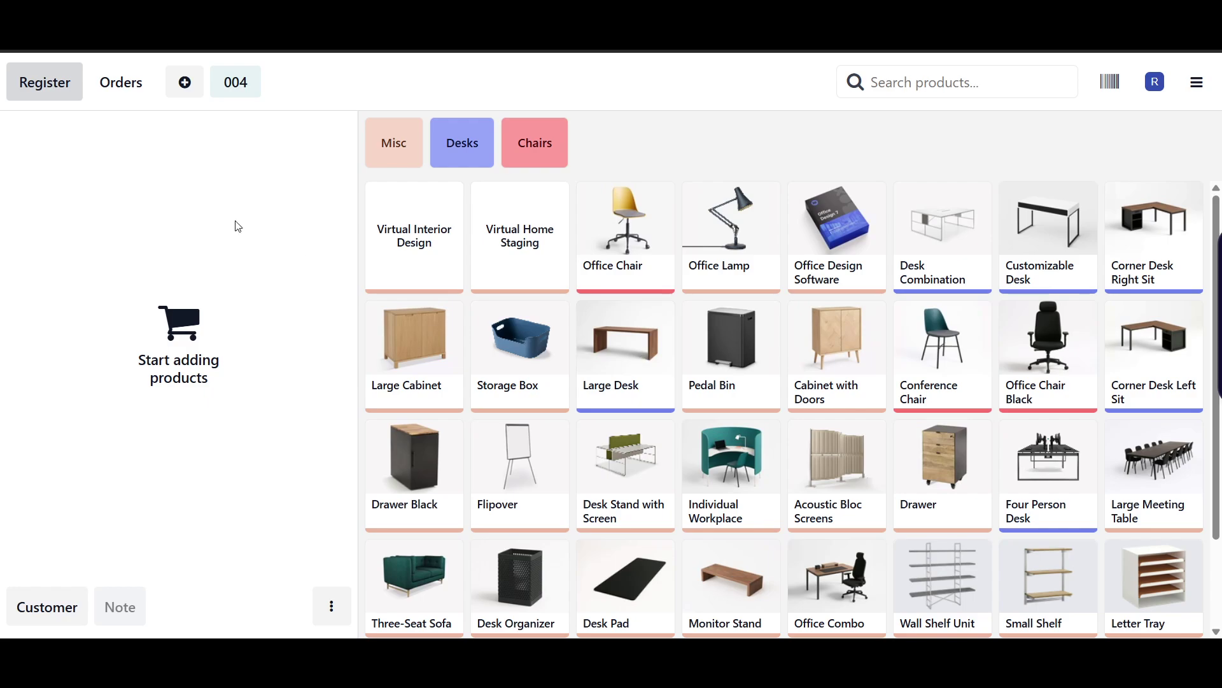
- List all orders for customer Phylux Express from the customer list; none are found
click(42, 606)
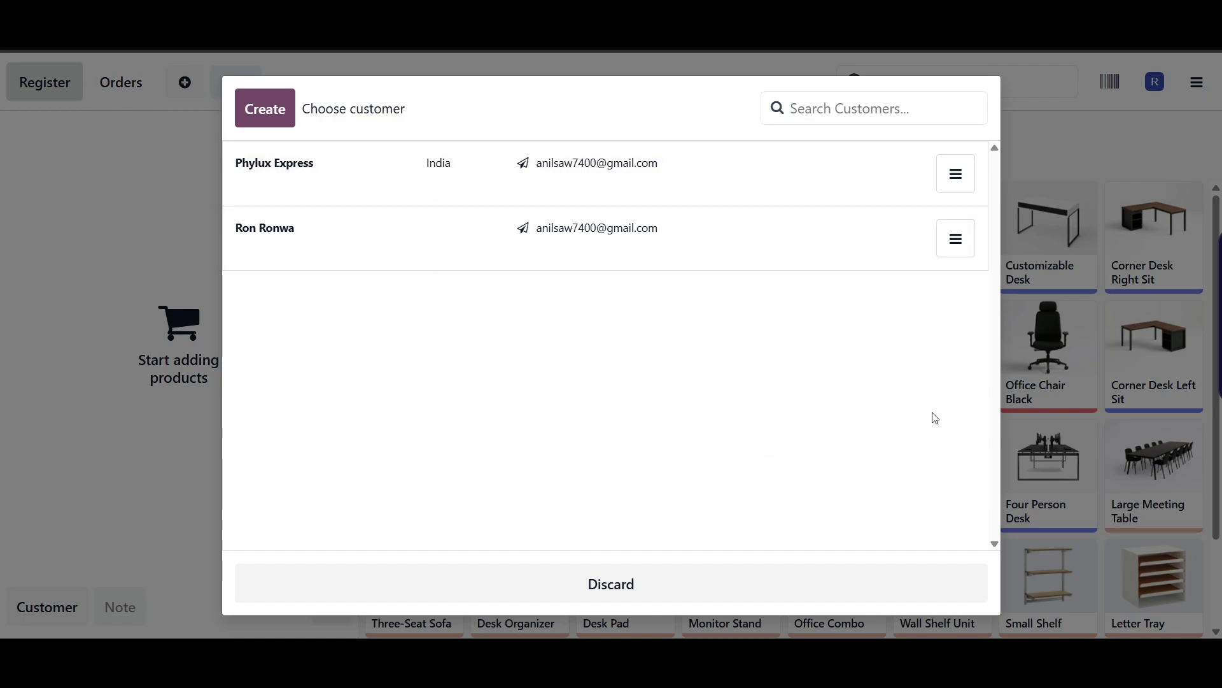
click(966, 189)
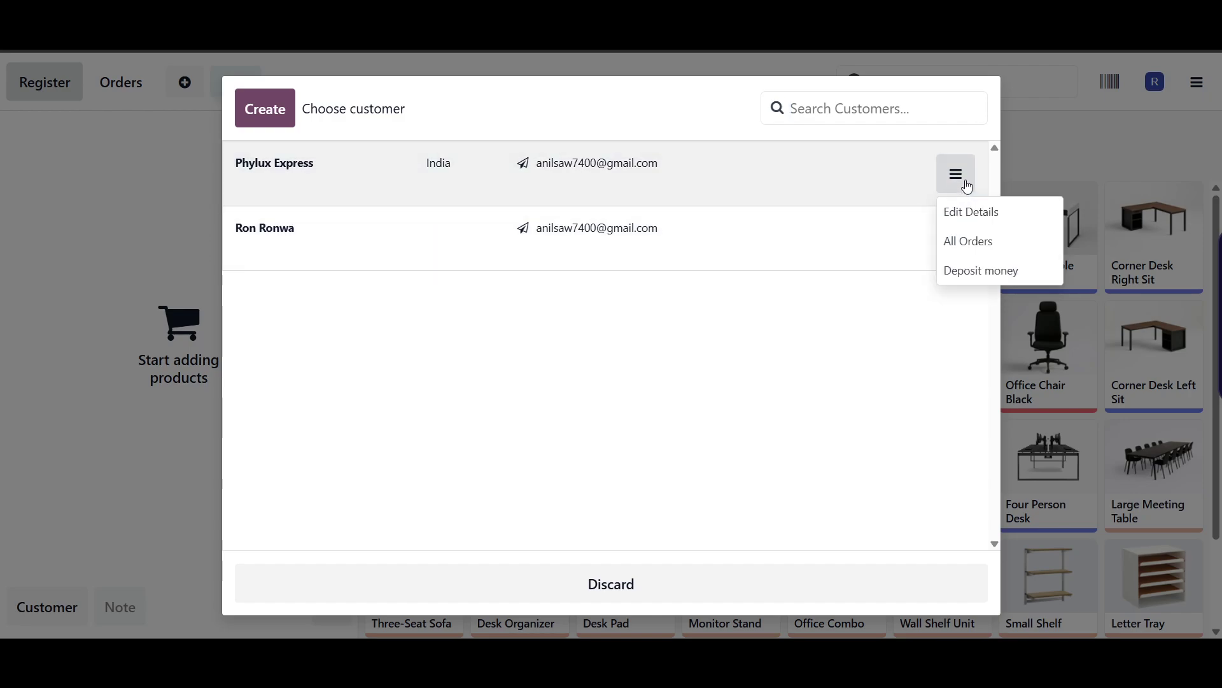
click(983, 242)
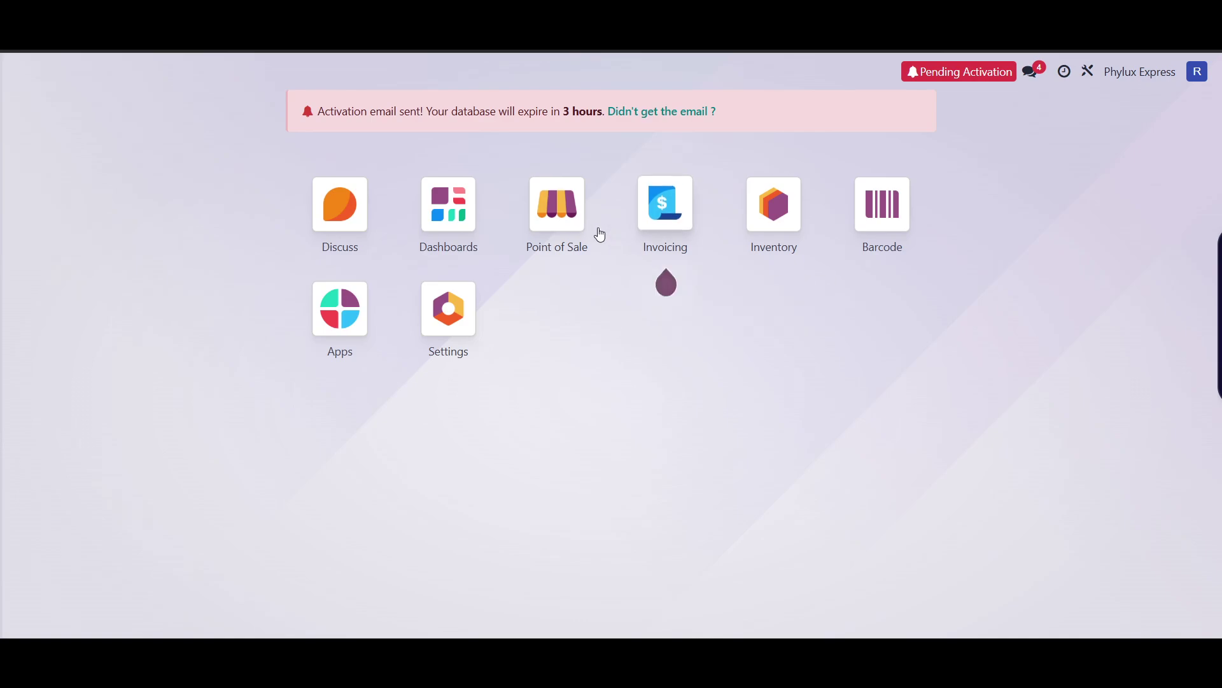
- Continue selling in the register and choose Refund to list paid orders 003 and 002
click(561, 225)
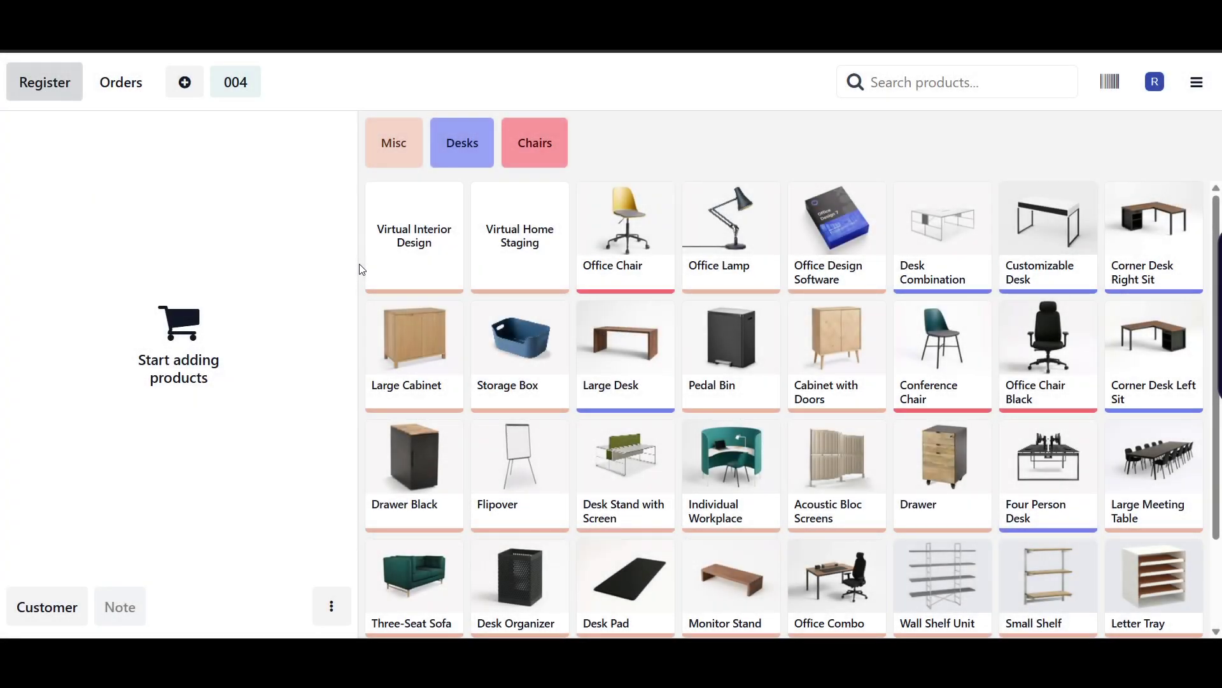
click(332, 605)
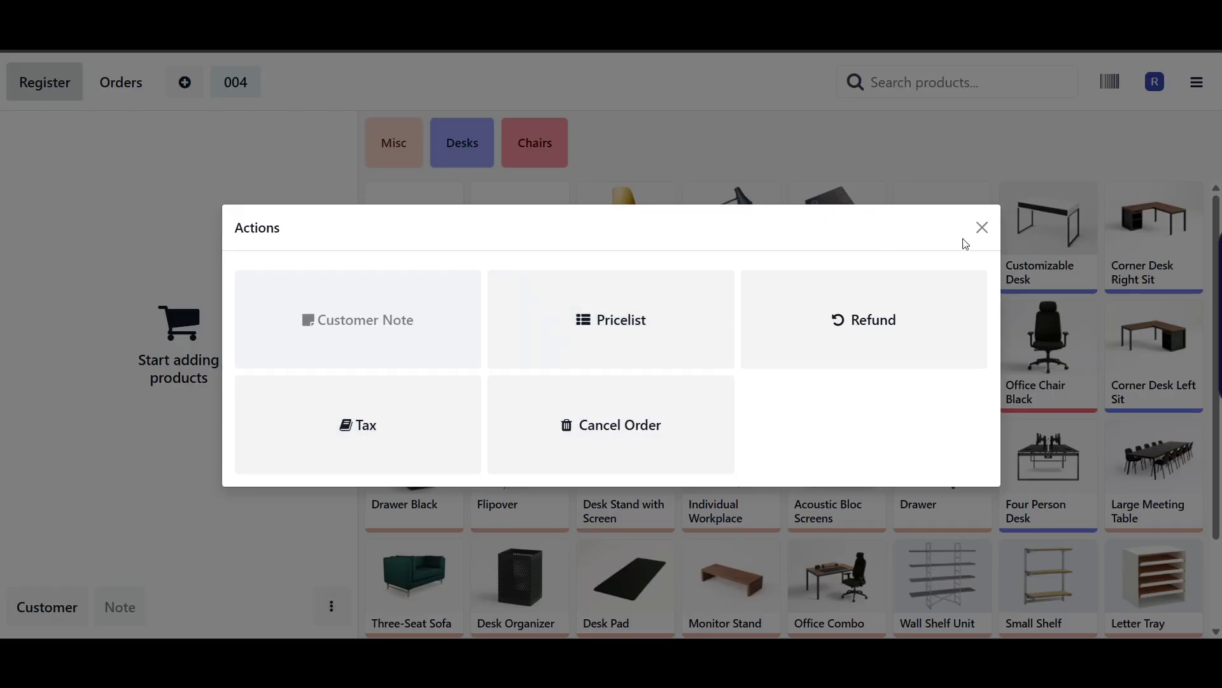
click(982, 228)
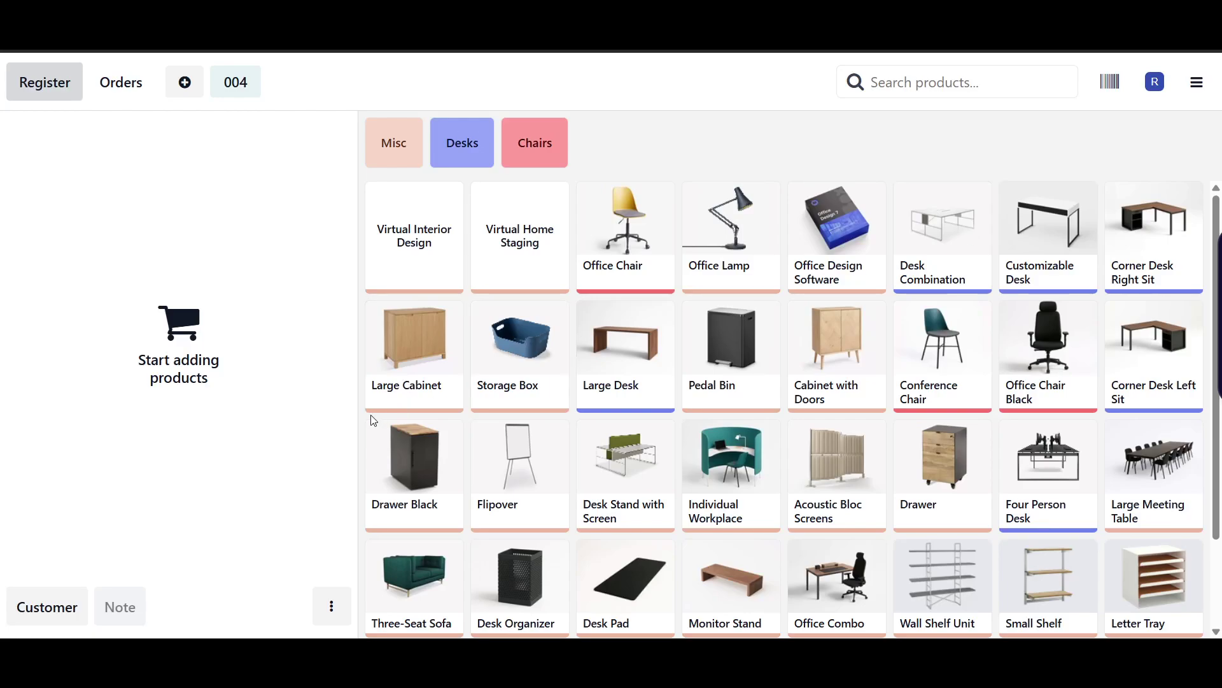
click(332, 606)
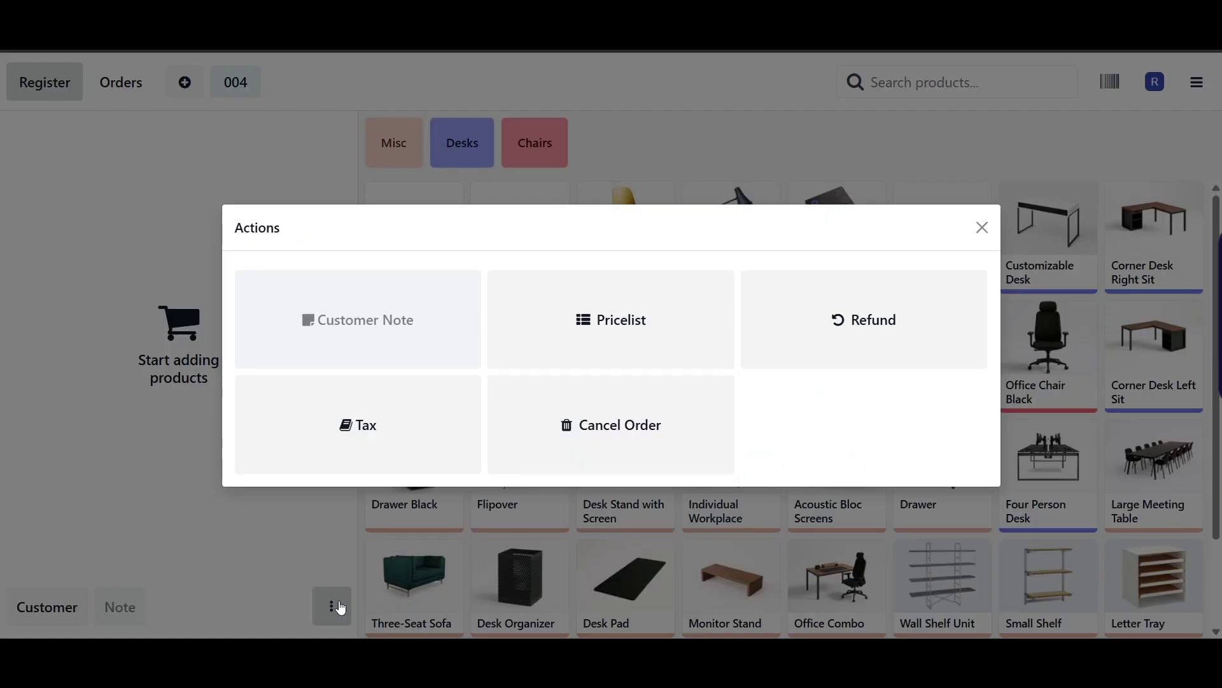
click(881, 330)
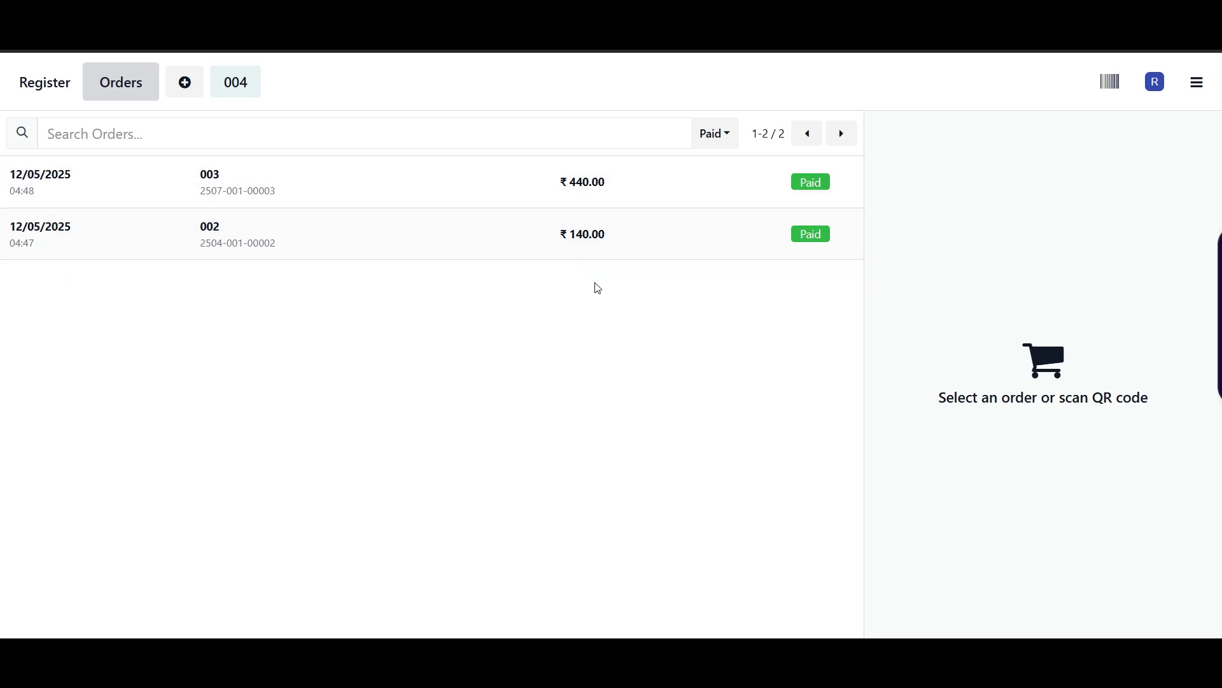
- Refund 2 Office Chair Black from order 003 and proceed to payment for ₹-176.00
click(317, 189)
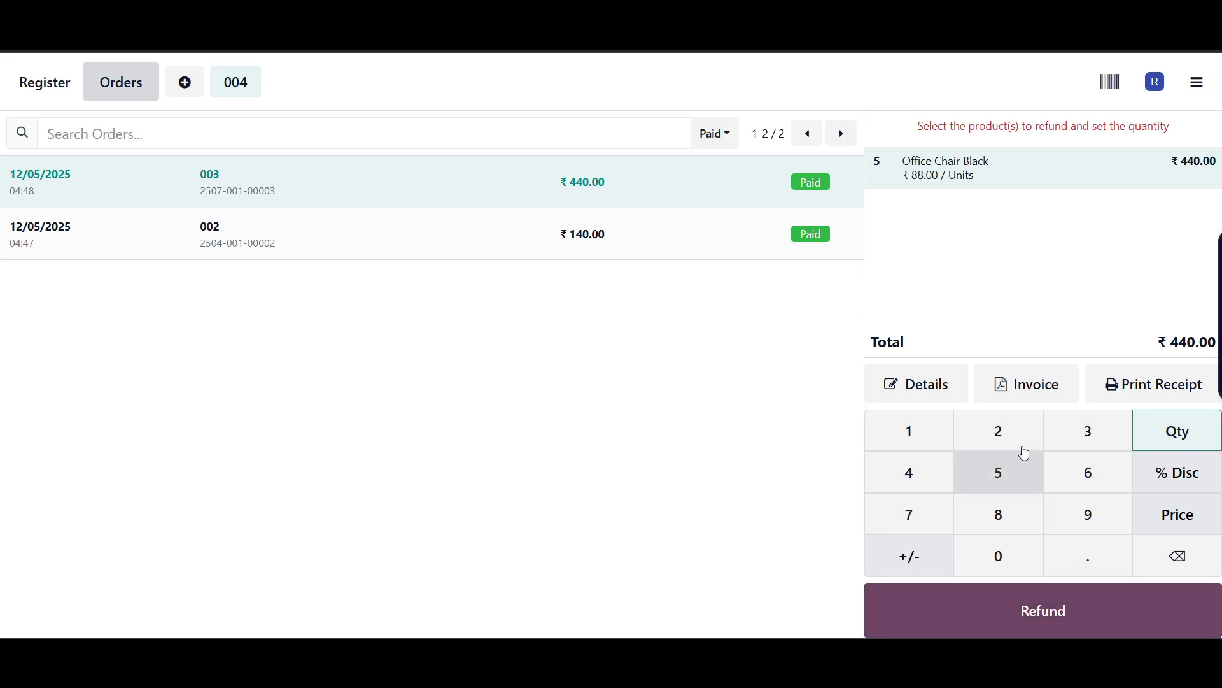
click(999, 440)
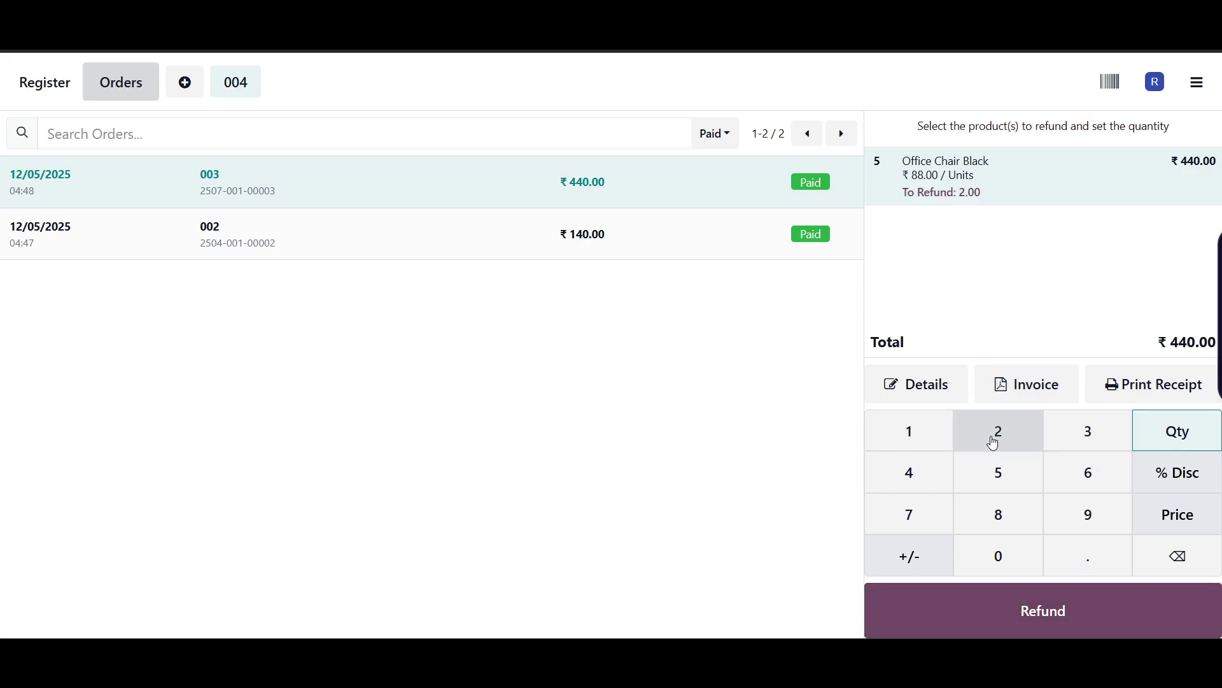
click(1045, 612)
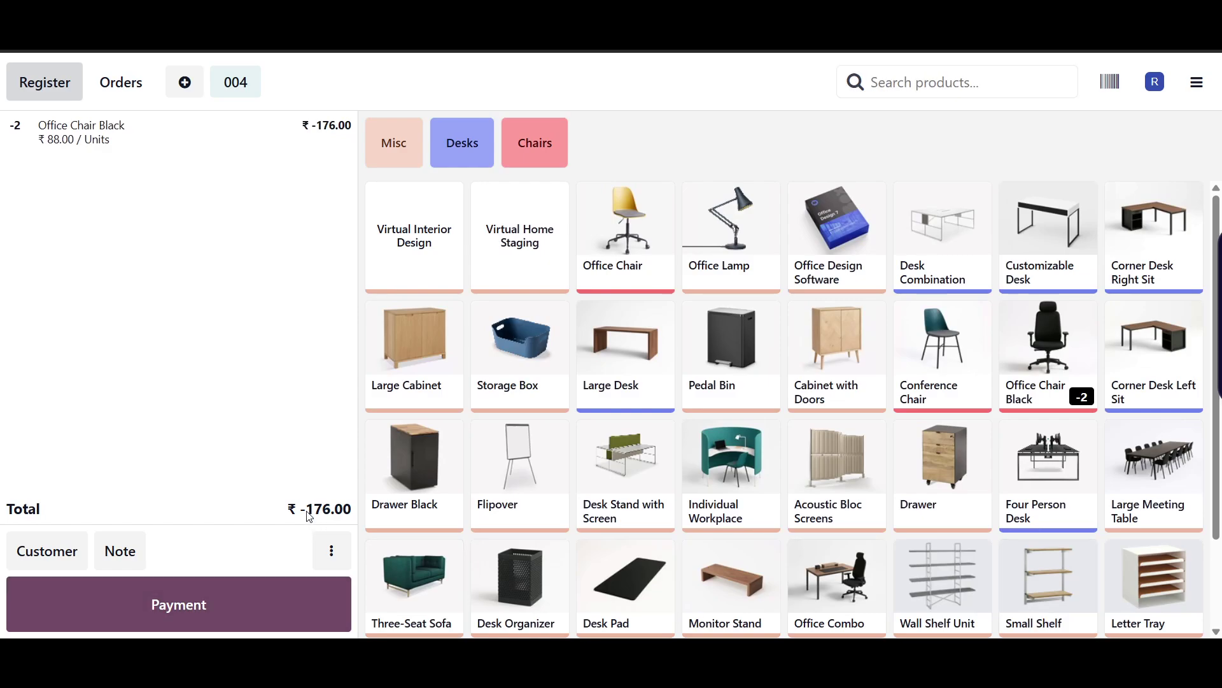
click(229, 610)
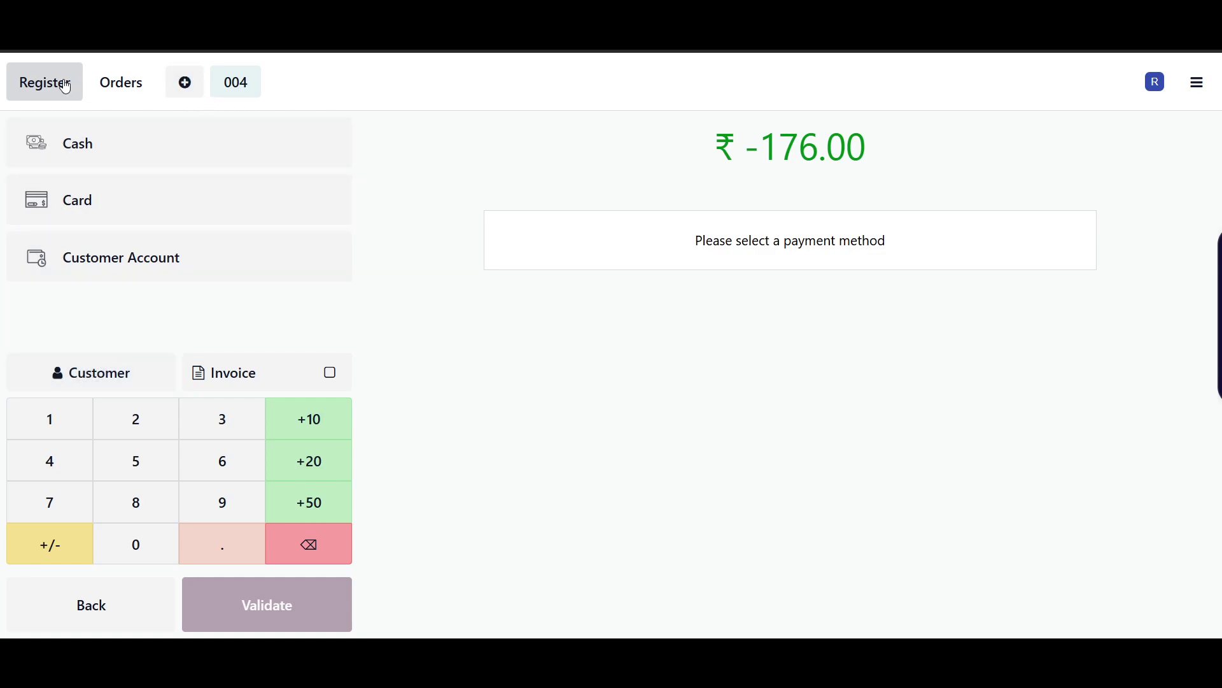
- Return from payment to refund order 004 and close the note box without adding text
click(91, 615)
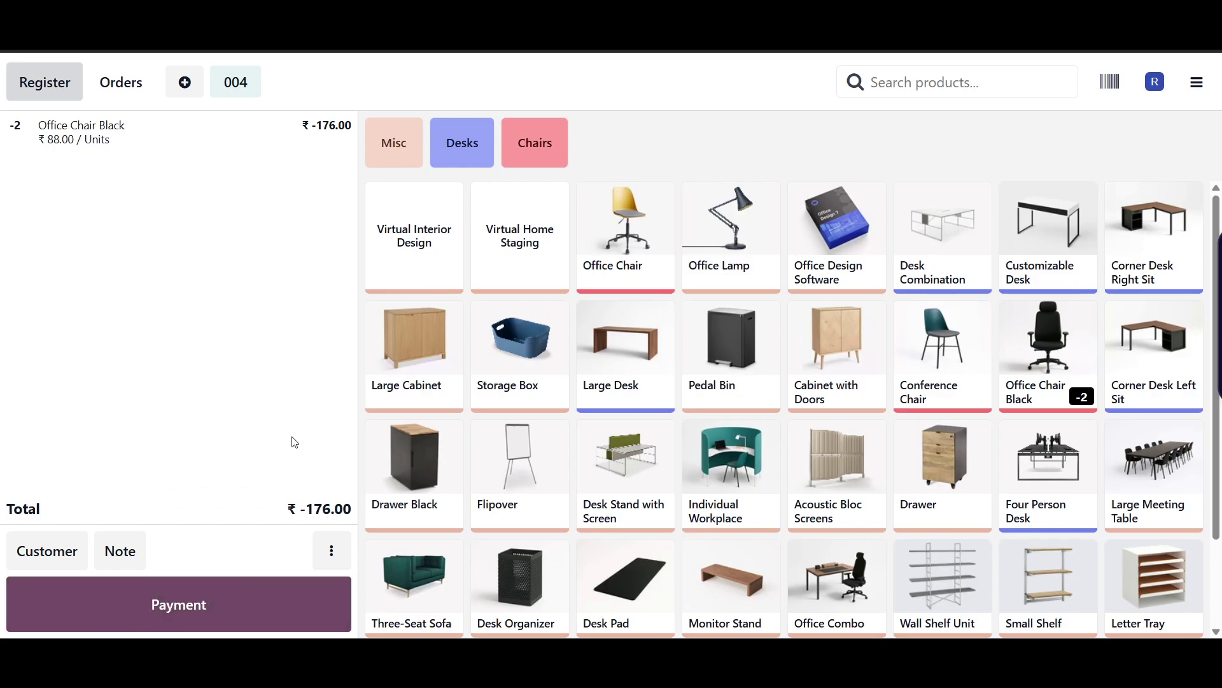
click(121, 550)
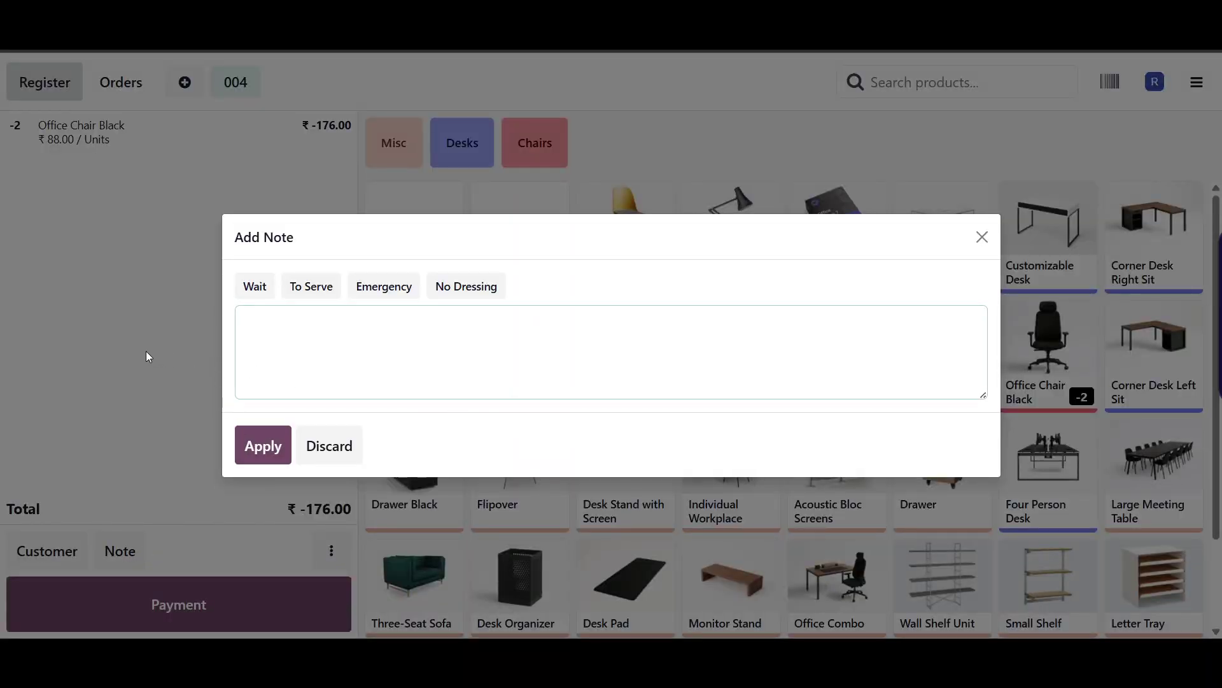
click(316, 453)
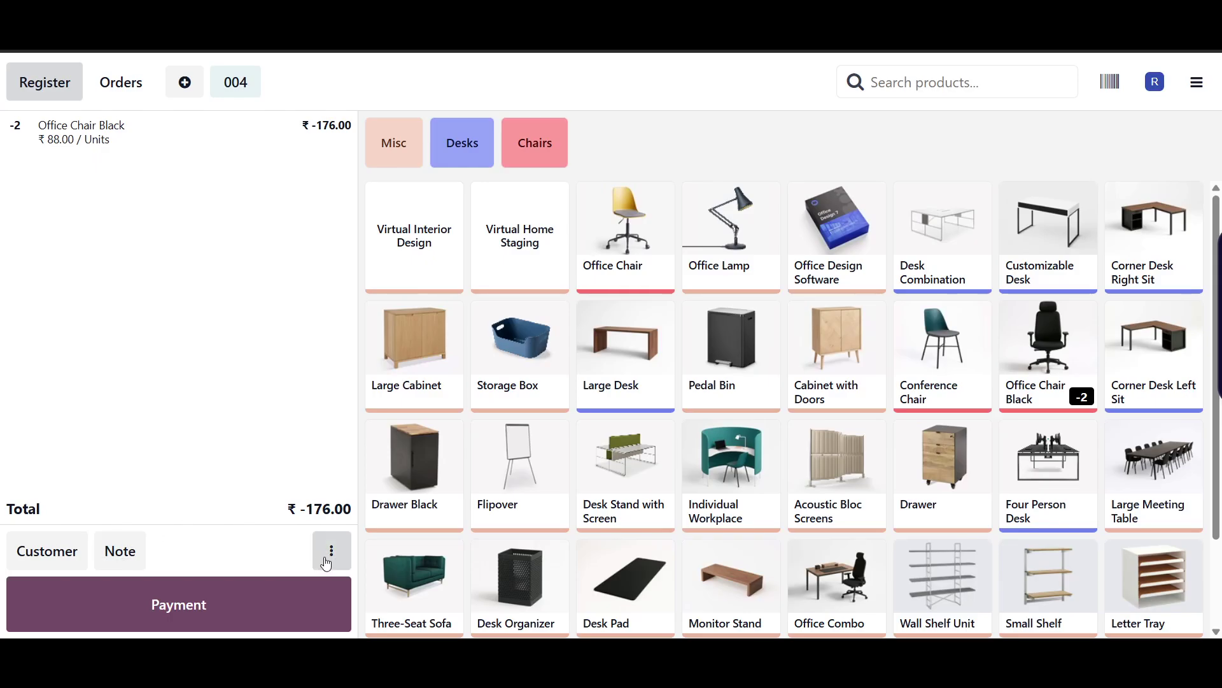
- Check the pricelist, customer note and tax options, keeping the Original Tax unchanged
click(329, 553)
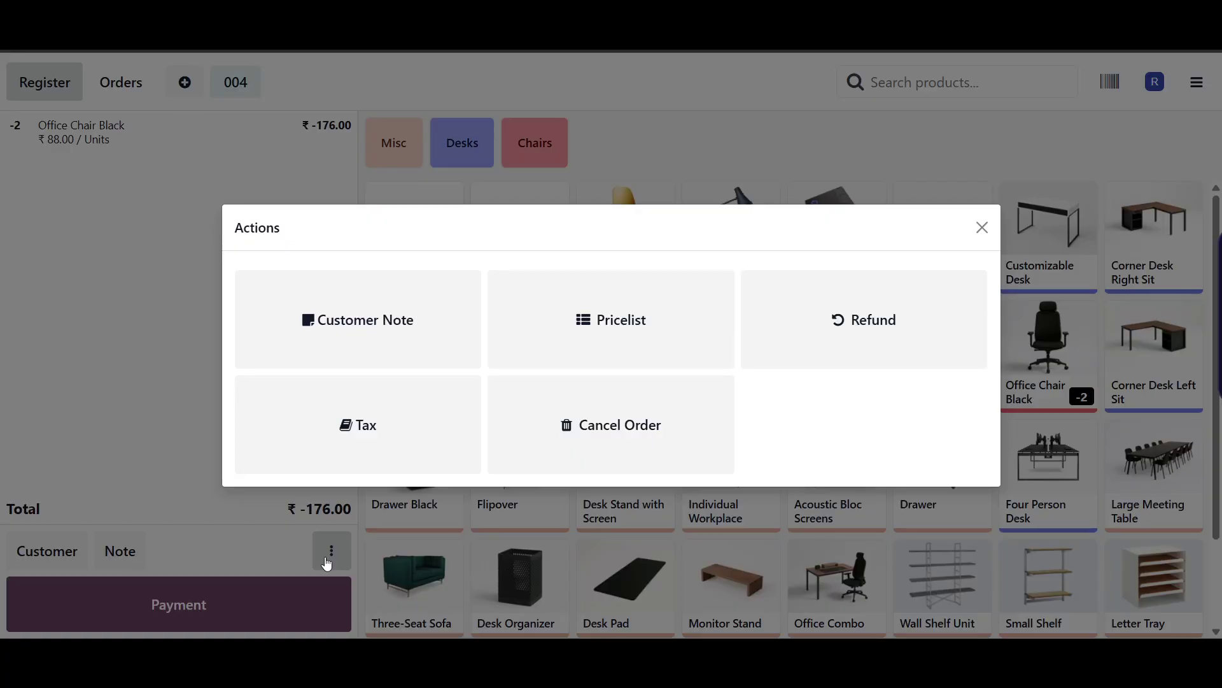
click(650, 338)
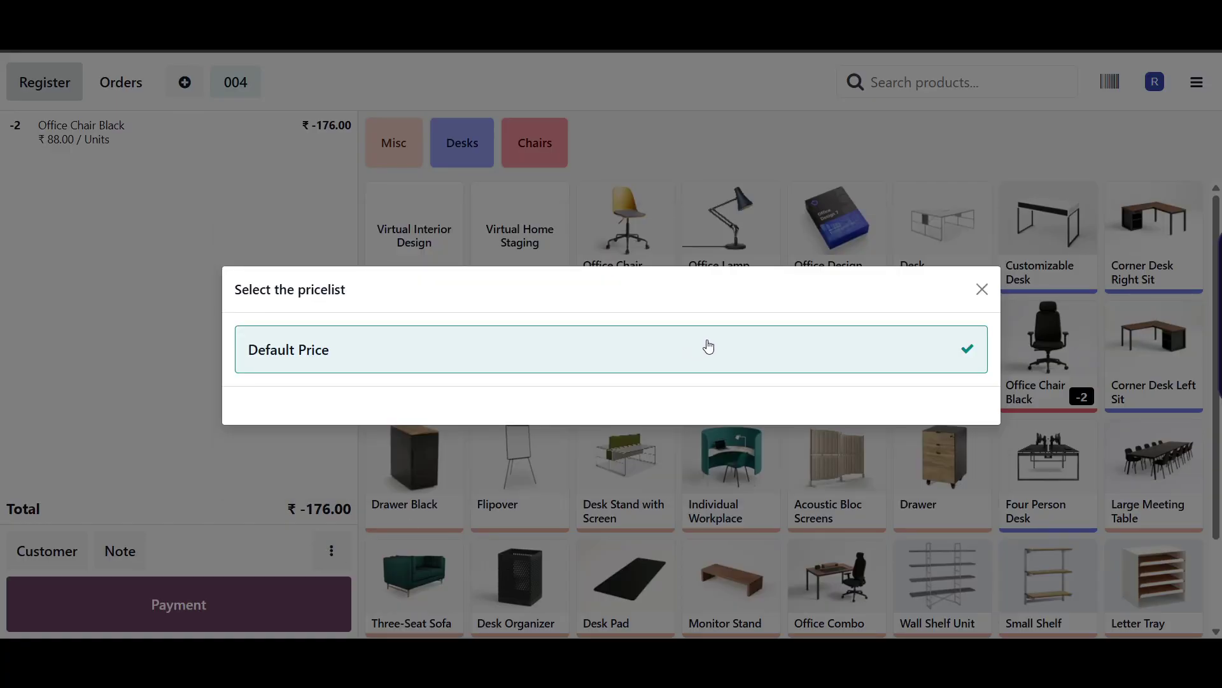
click(982, 289)
click(331, 551)
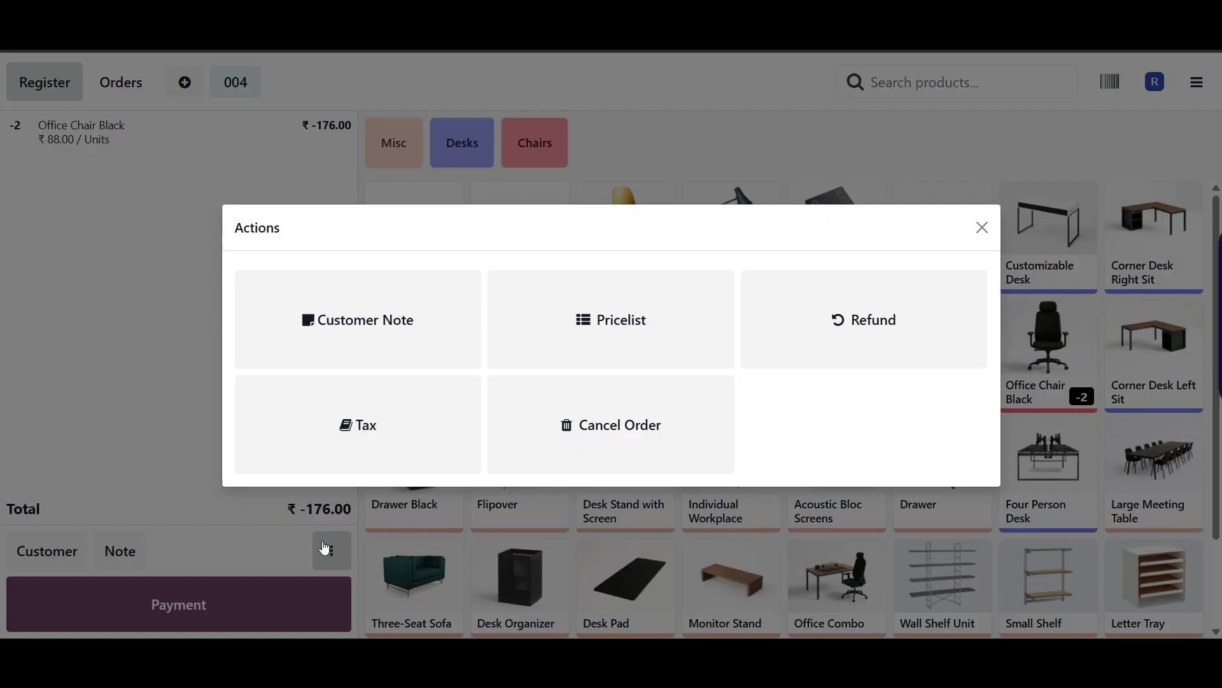
click(376, 352)
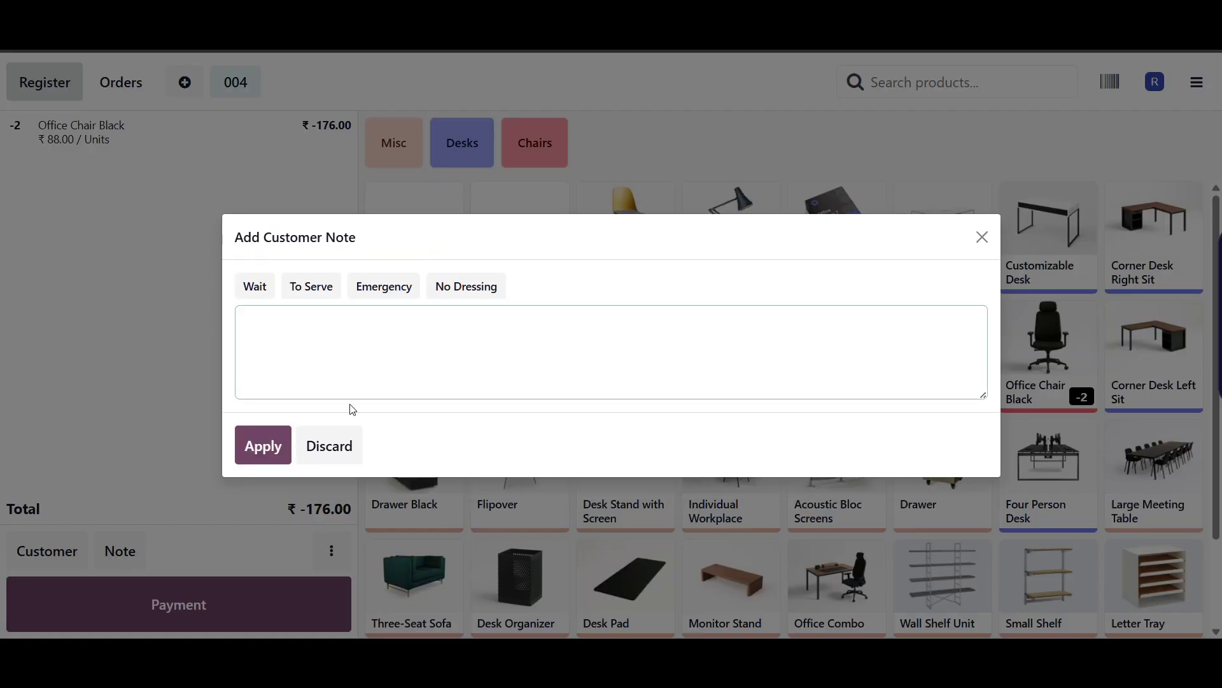
click(983, 237)
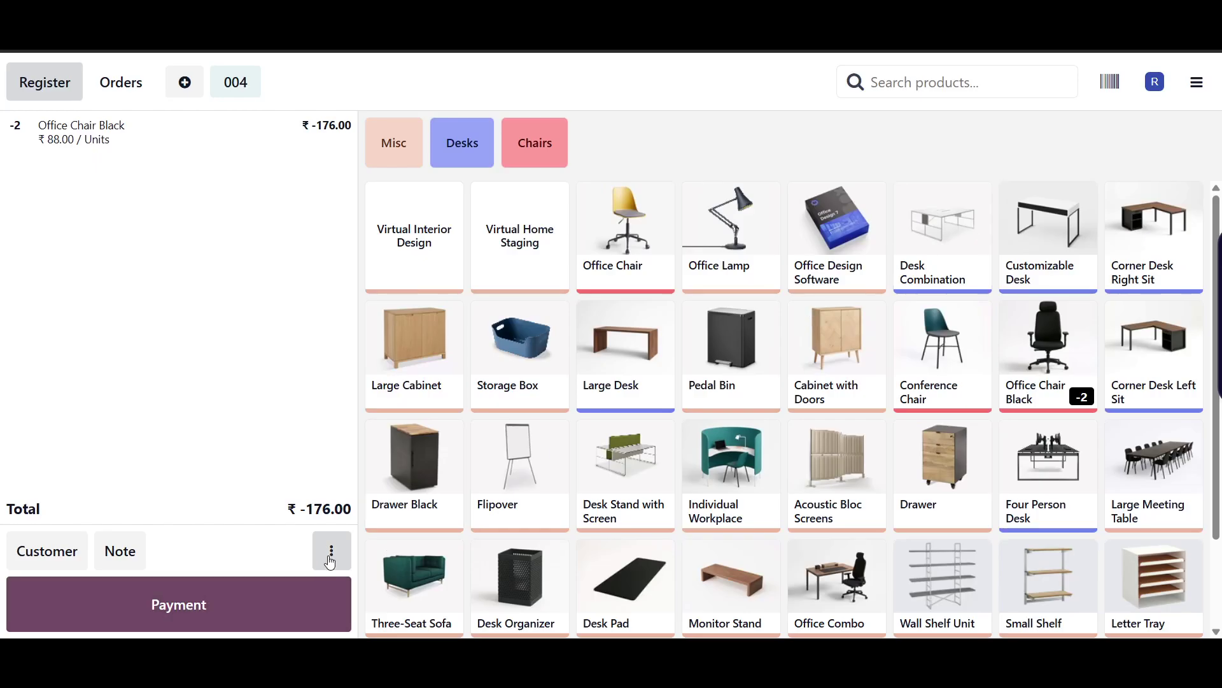
click(331, 551)
click(352, 439)
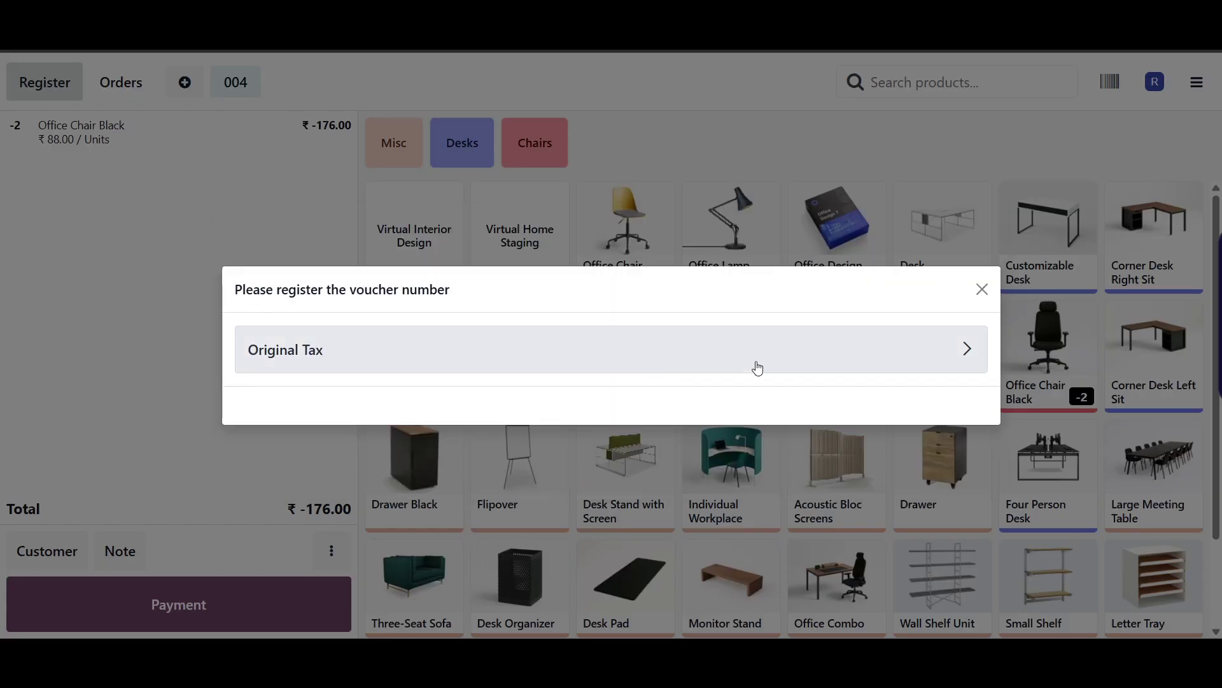
click(811, 361)
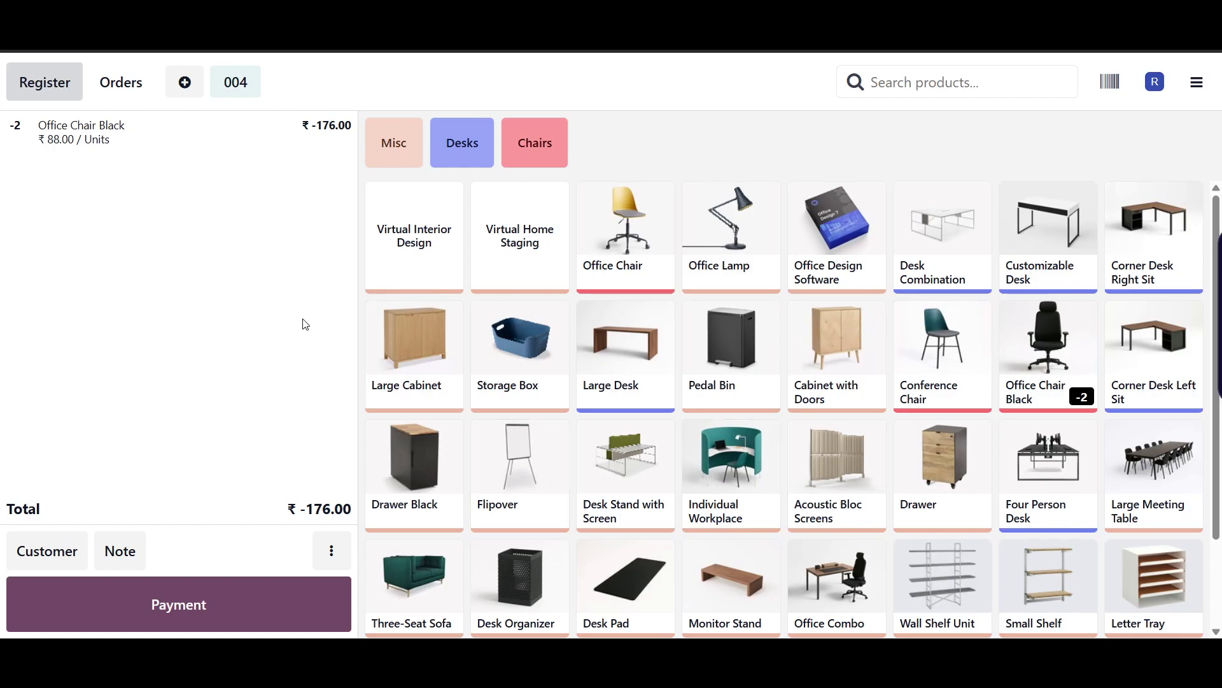
- Cancel refund order 004 and confirm, leaving a fresh empty order 005
click(330, 551)
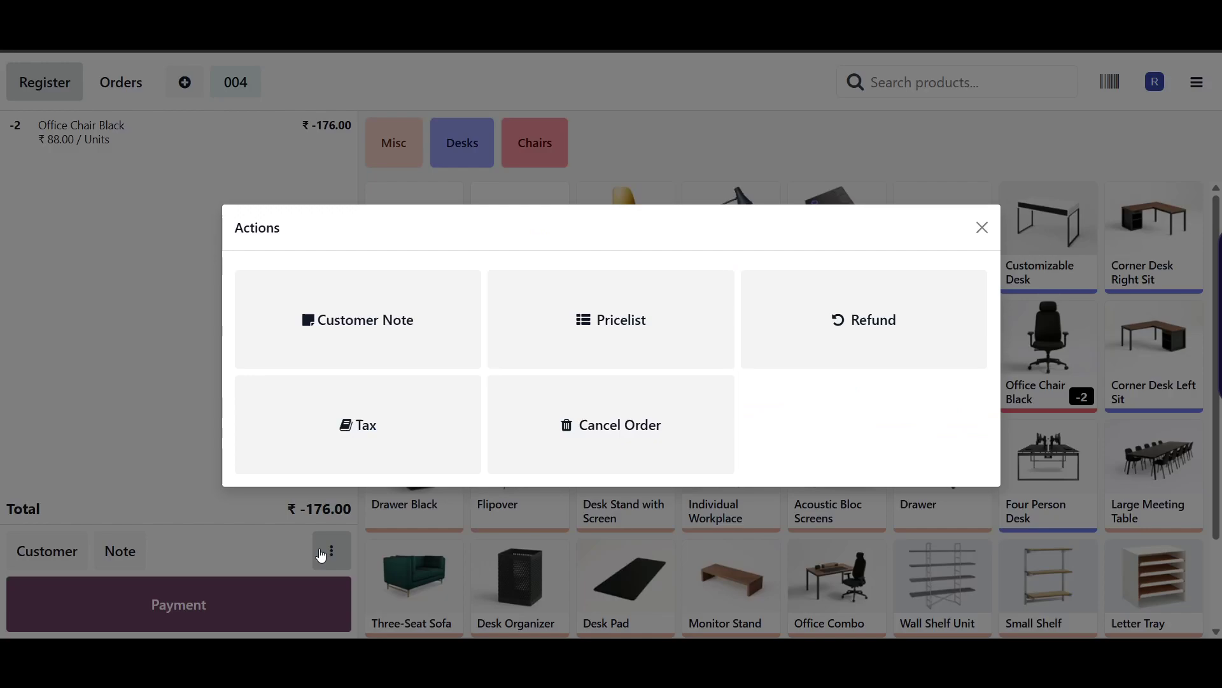
click(645, 449)
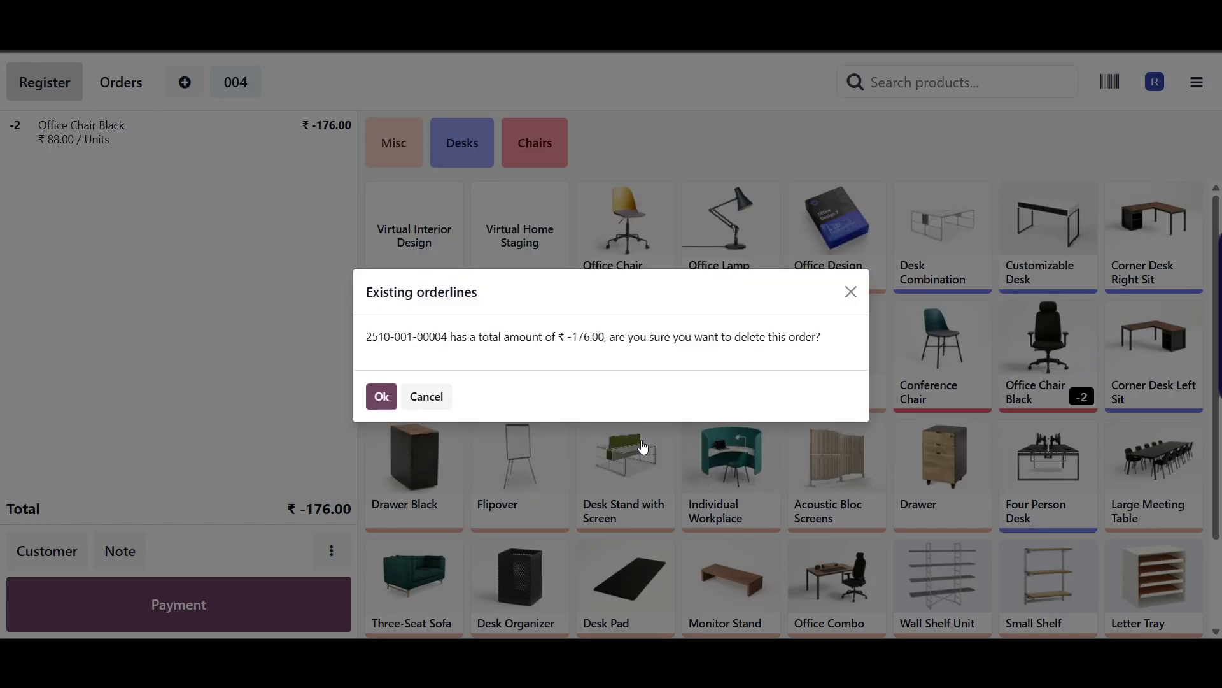
click(380, 397)
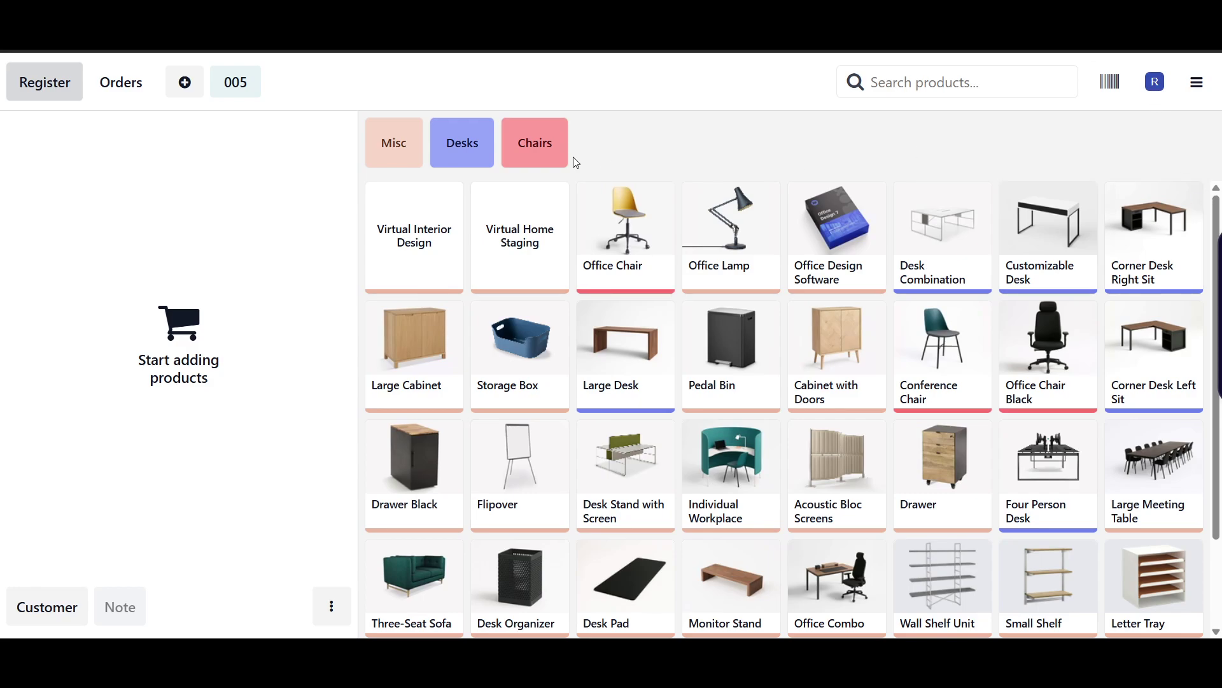
scroll(859, 381, down, 3)
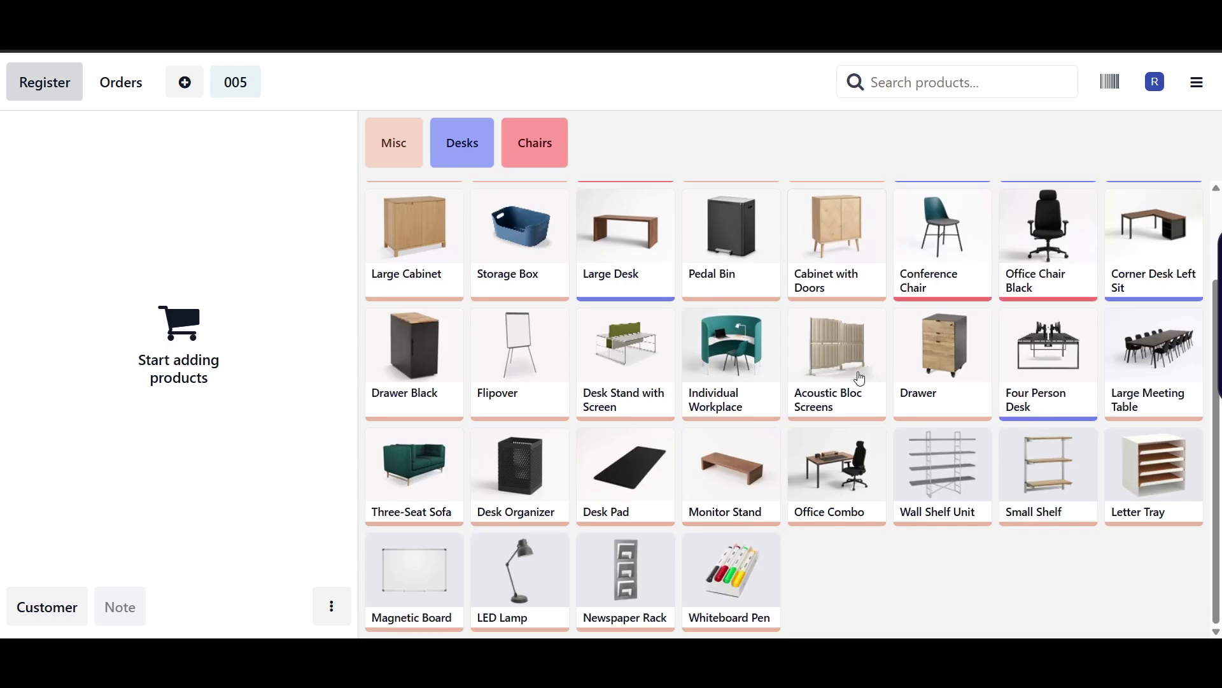
scroll(820, 552, up, 3)
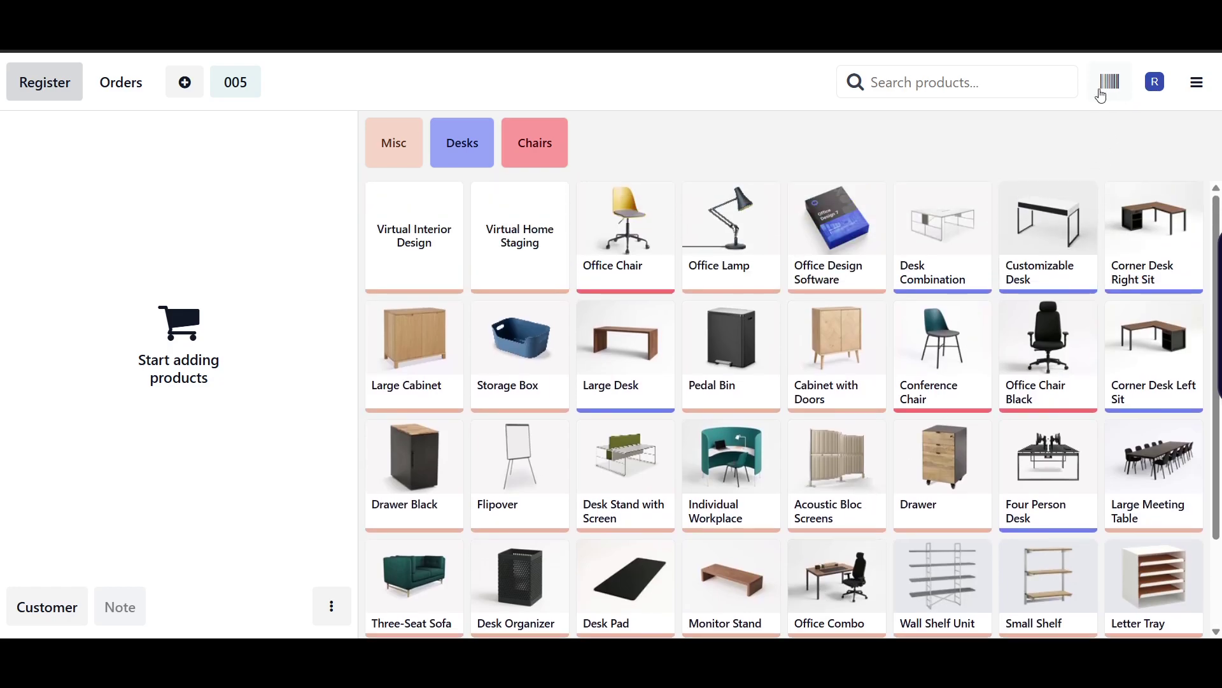
- Leave the register for the backend and reload the Point of Sale dashboard
click(1196, 83)
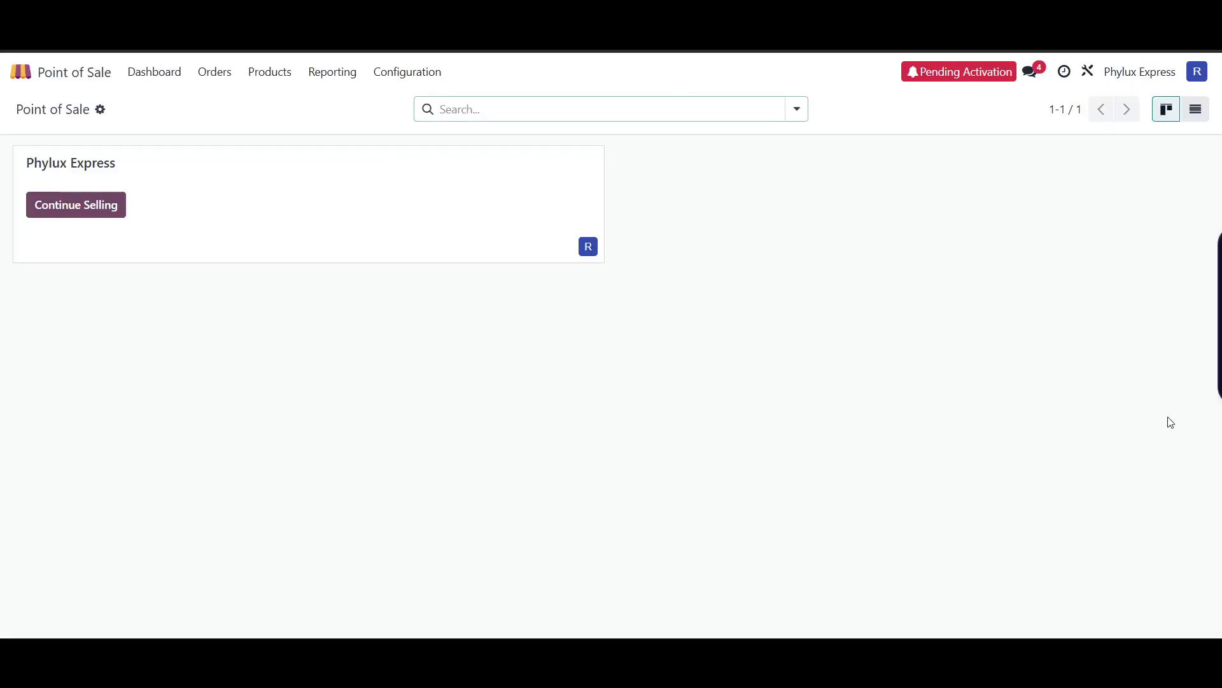
click(152, 74)
- View the Orders list, then the Sessions list showing Phylux Express/00001 in progress
click(213, 72)
click(248, 105)
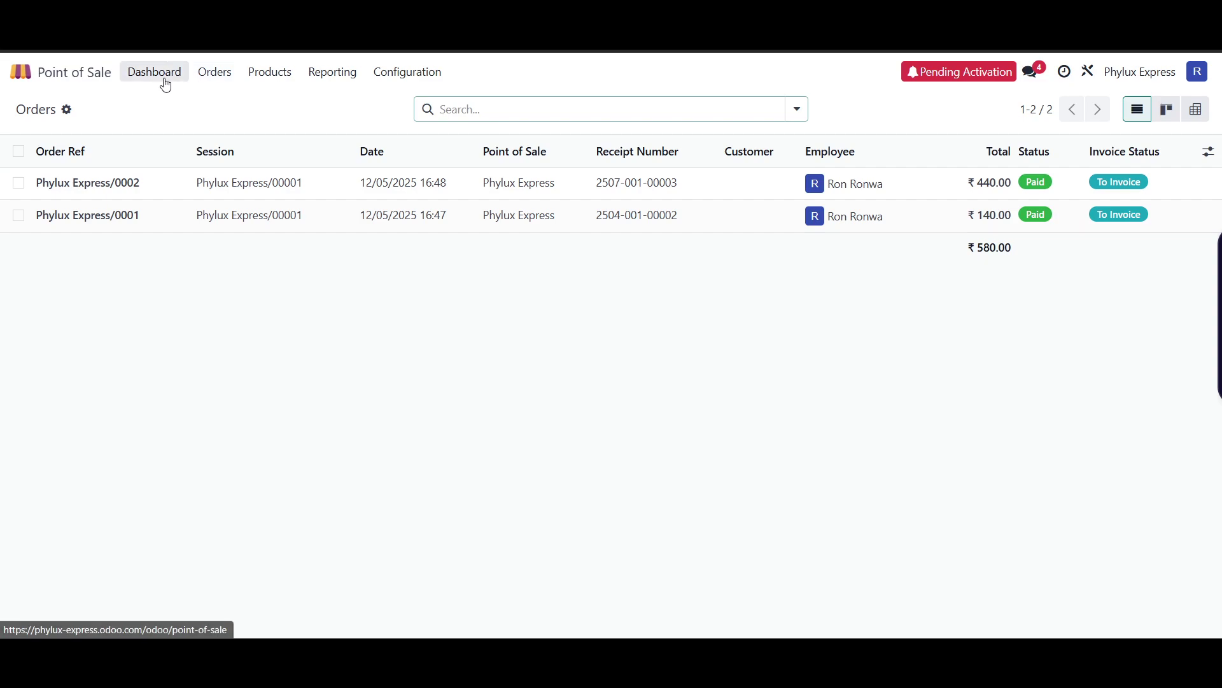
click(205, 74)
click(243, 127)
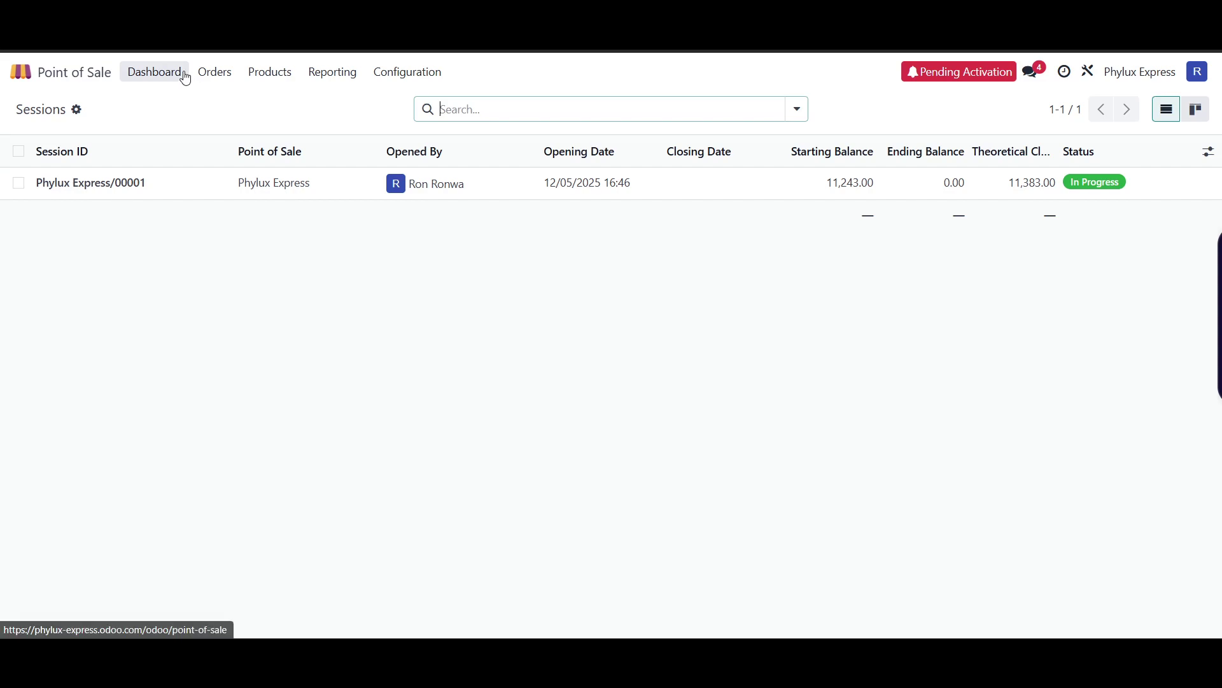
- Expand the Card 440.00 and Cash 140.00 payment groups and inspect the cash payment record
click(226, 73)
click(231, 146)
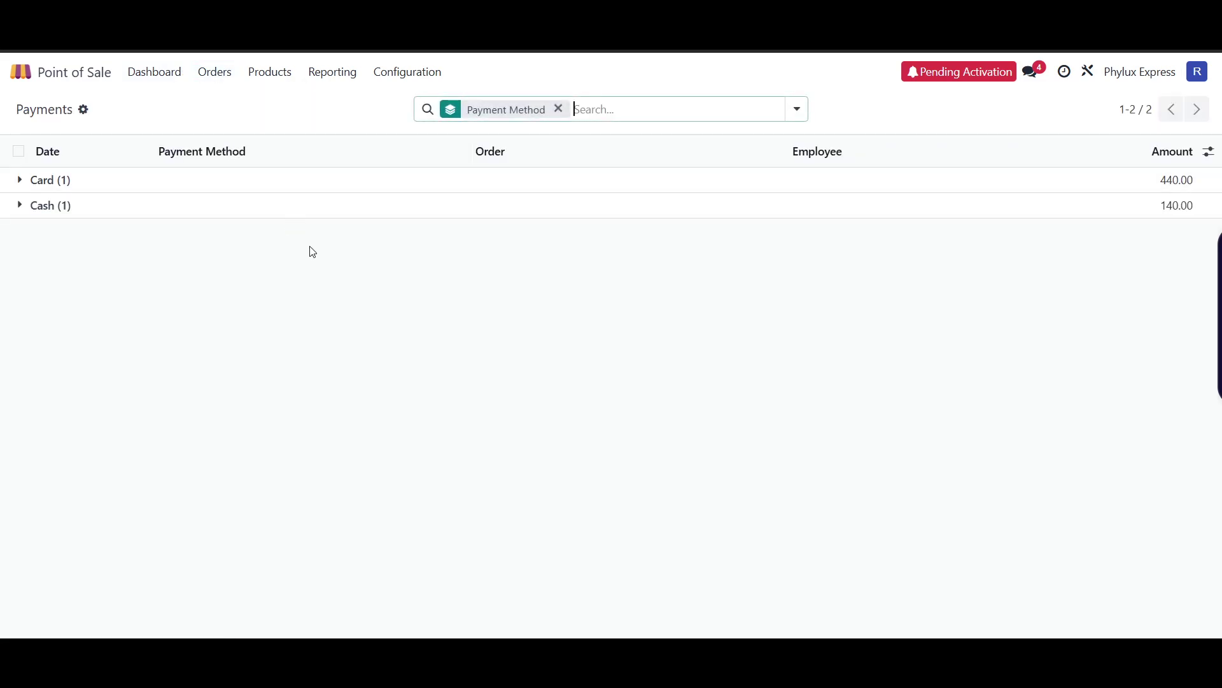
click(22, 185)
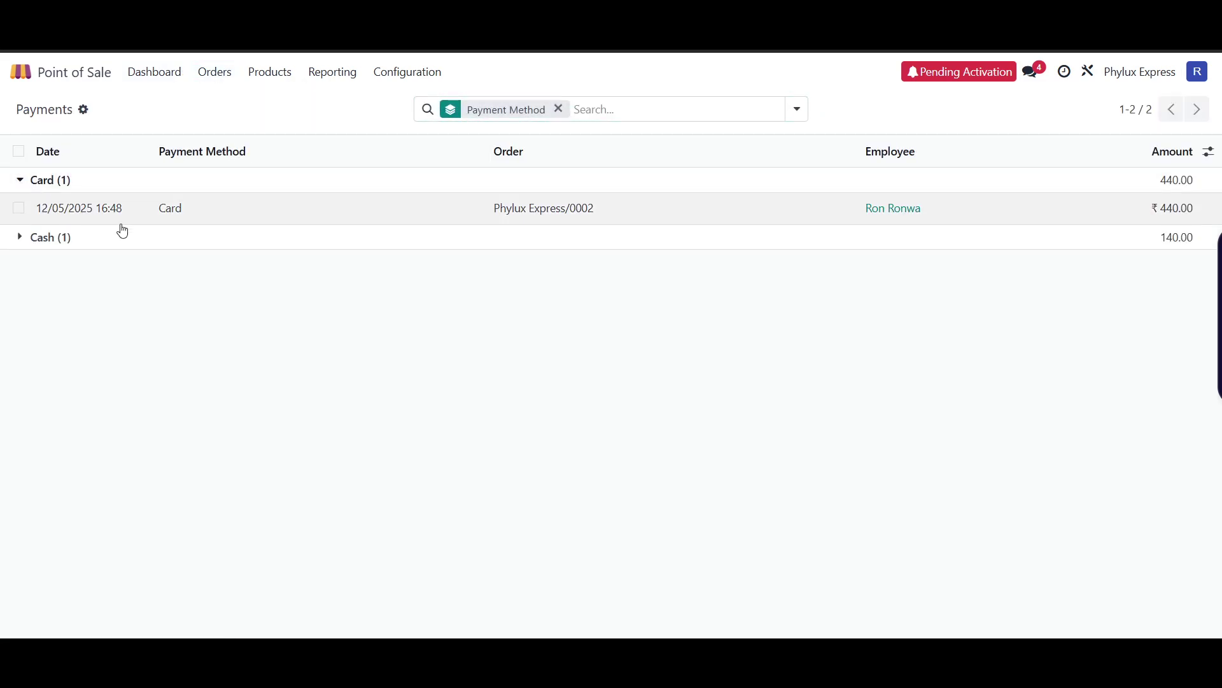
click(23, 240)
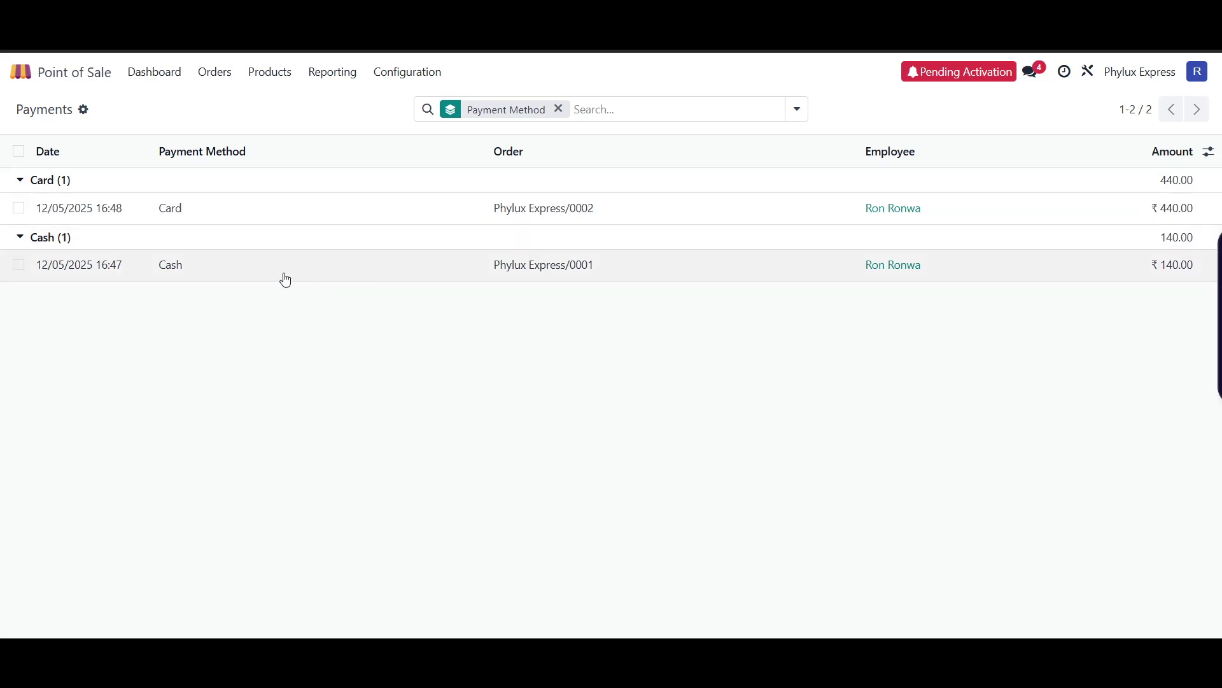
click(256, 277)
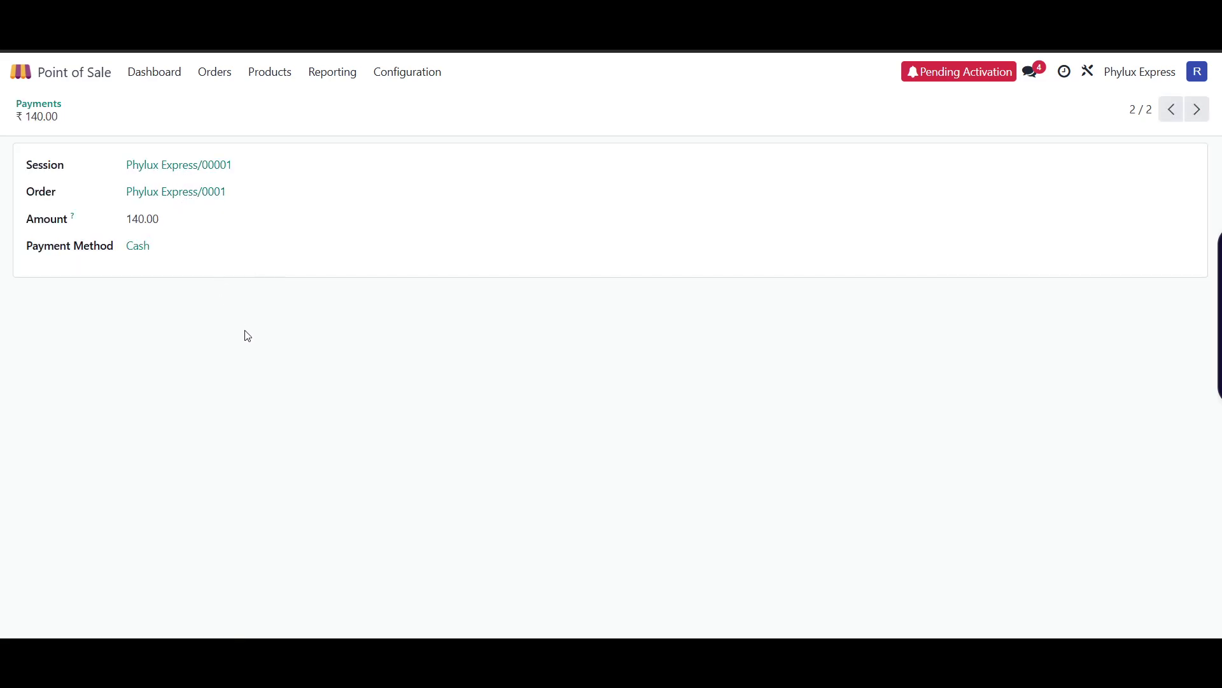
key(alt+Left)
- Look at the Preparation Display page, then return to the Point of Sale dashboard
click(221, 76)
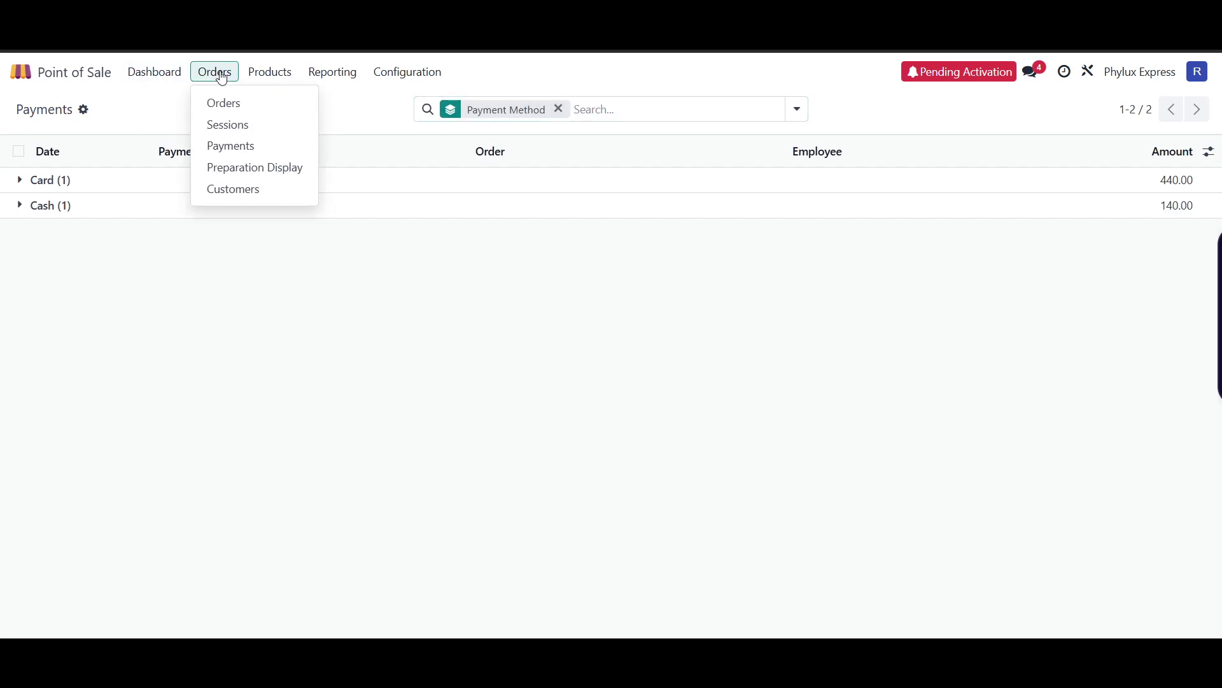
click(286, 170)
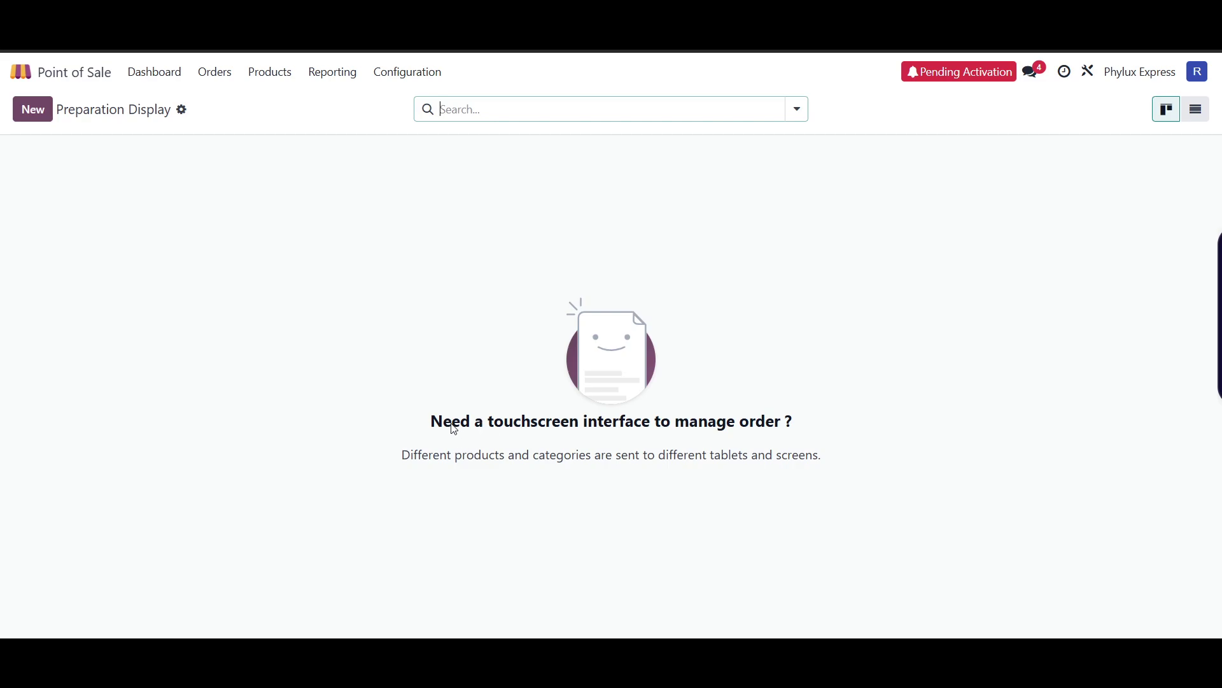
click(455, 430)
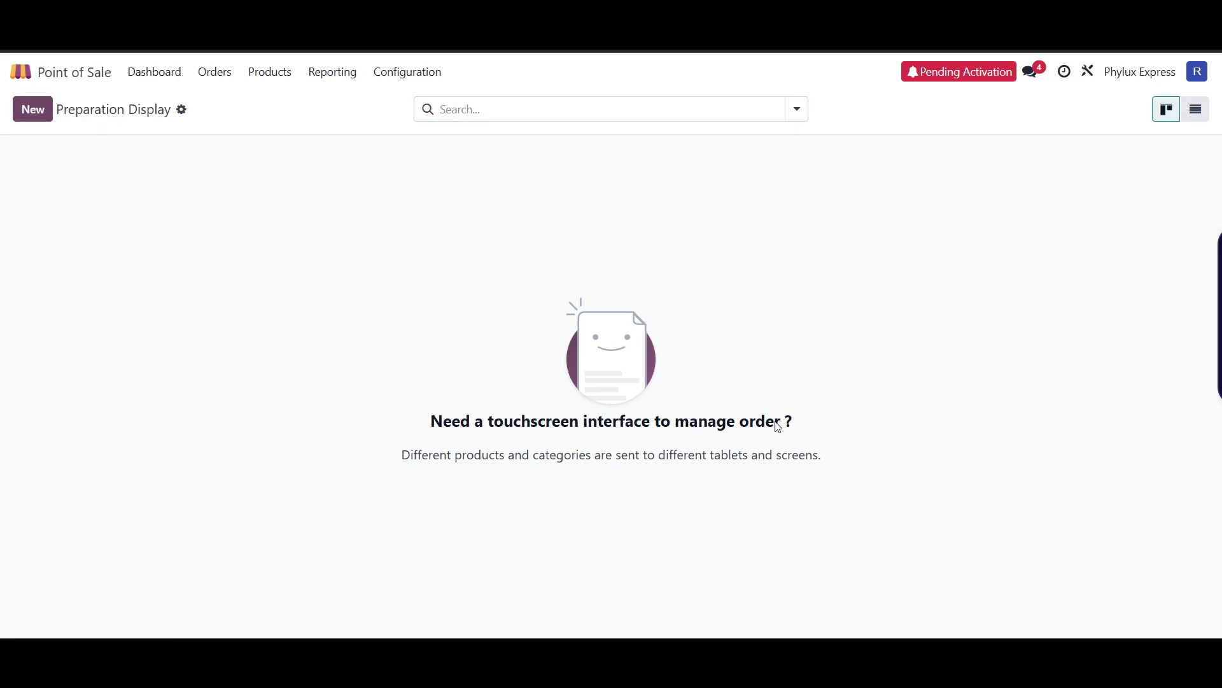
click(212, 75)
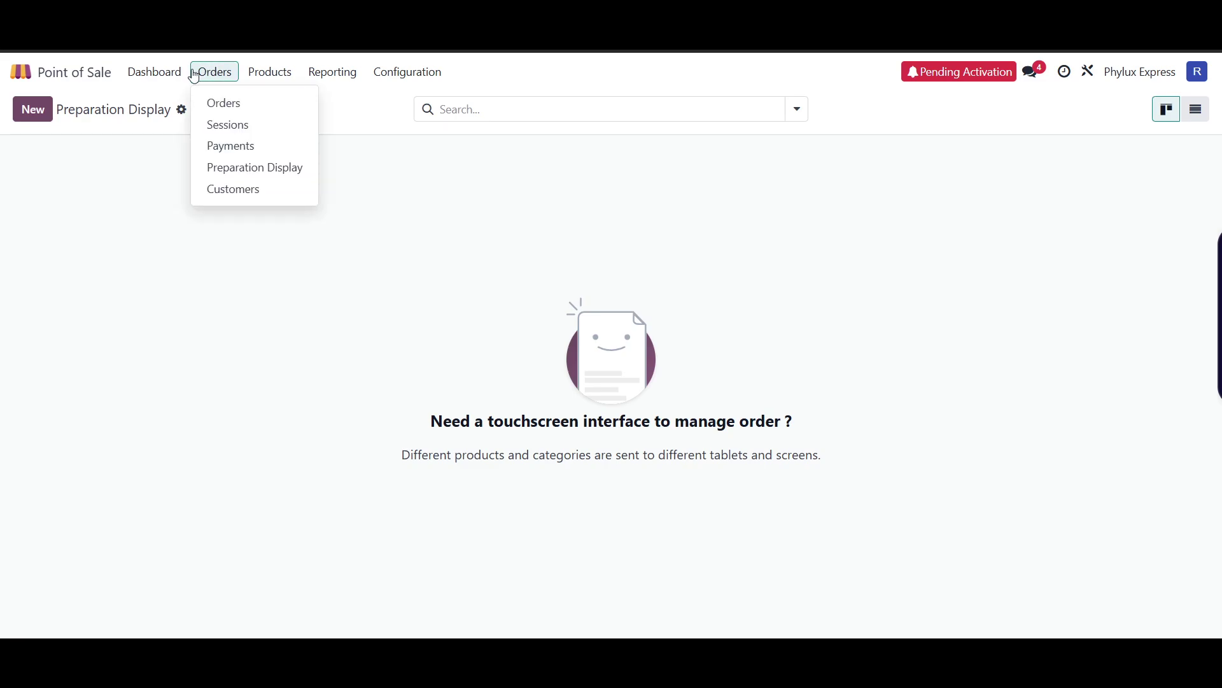
click(159, 75)
- Open the Customers list and remove the Customer Invoices filter to show both contacts
click(207, 74)
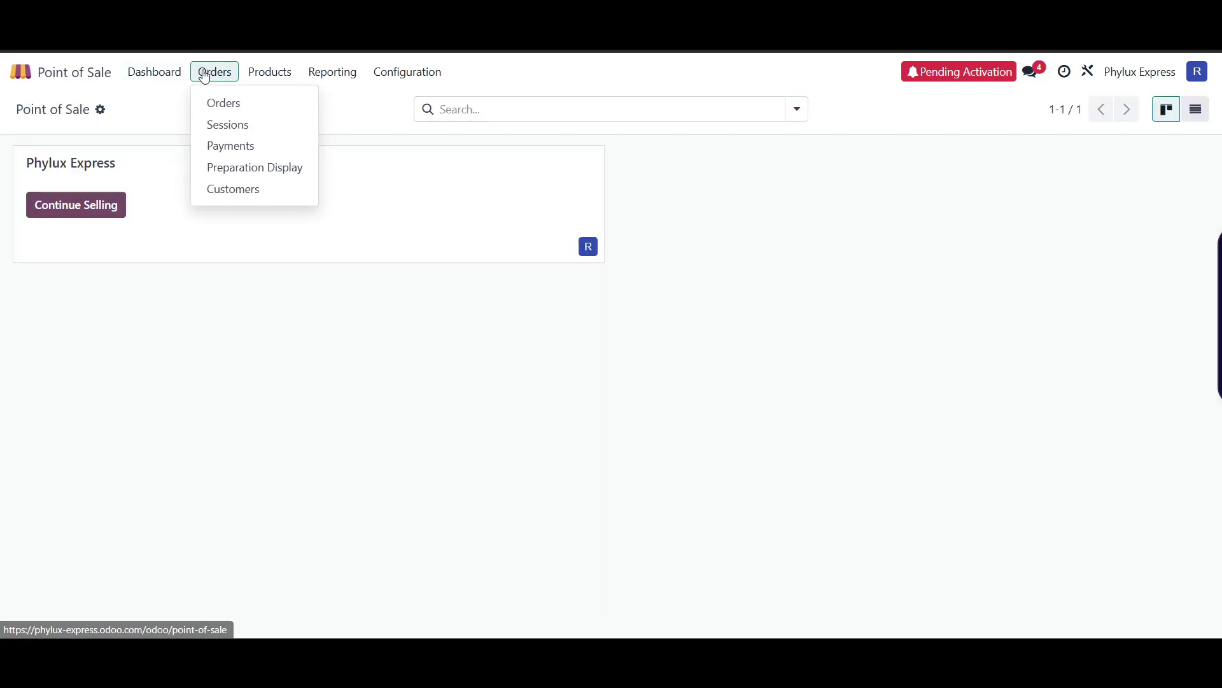
click(224, 186)
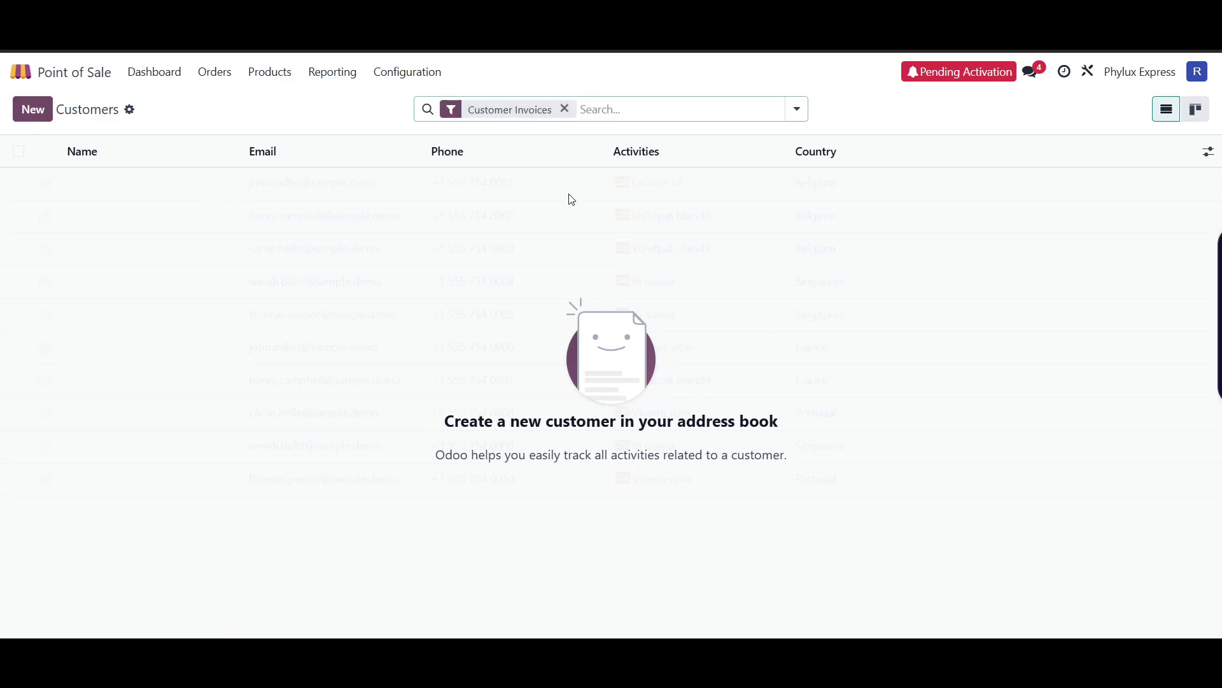
click(565, 109)
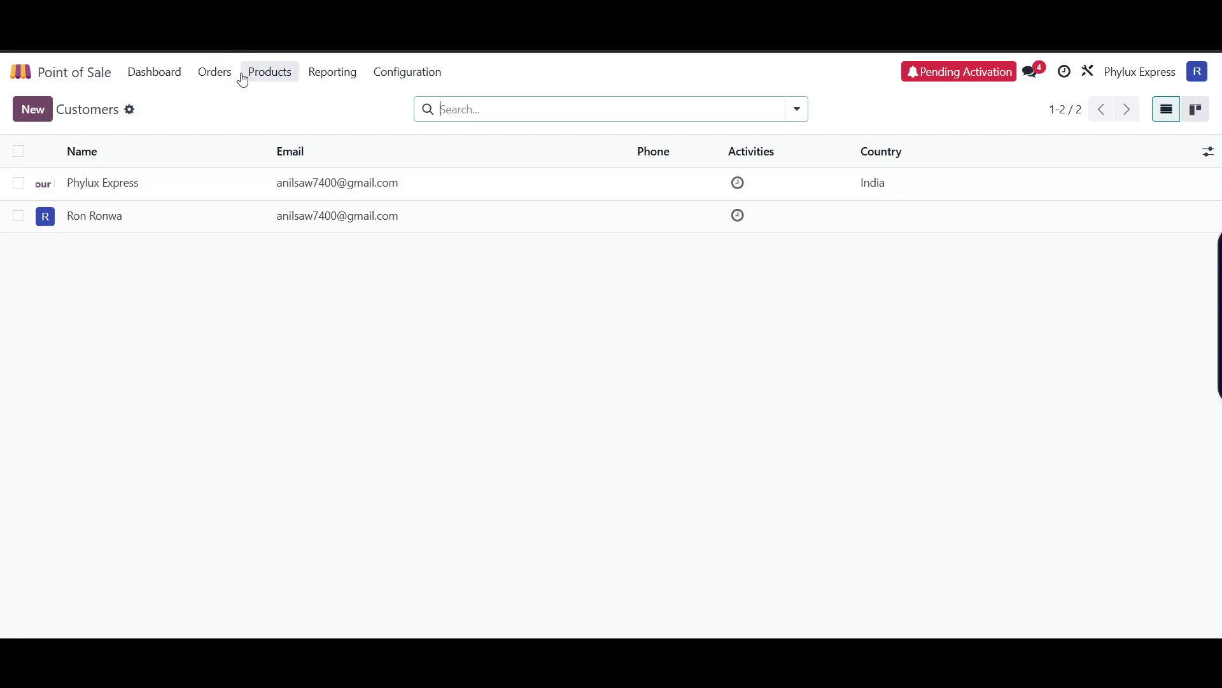
click(216, 74)
- Open the Point of Sale product catalogue from the Products menu
click(277, 77)
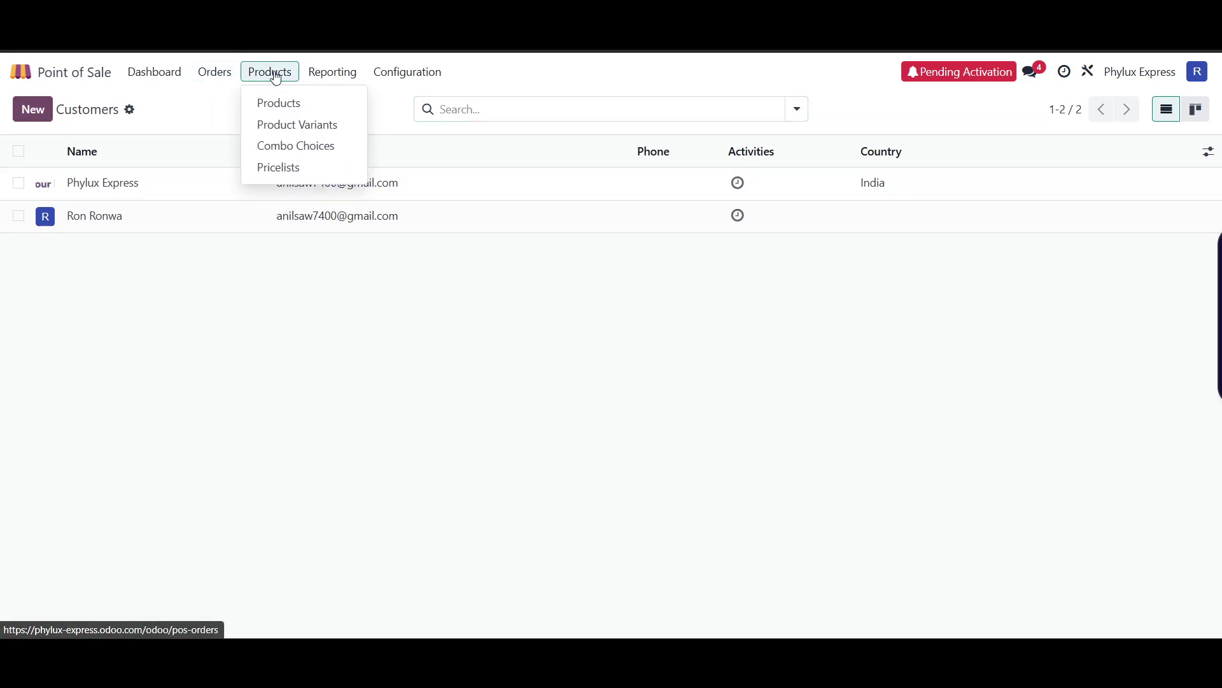
click(276, 78)
click(274, 79)
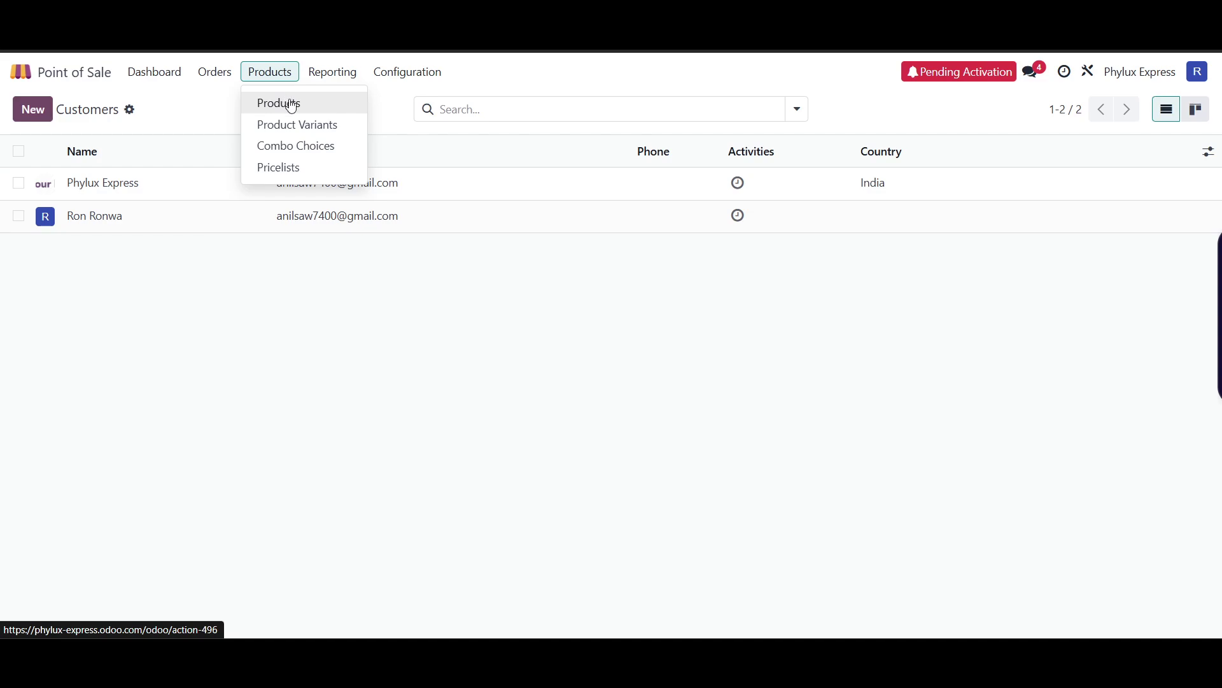
click(292, 105)
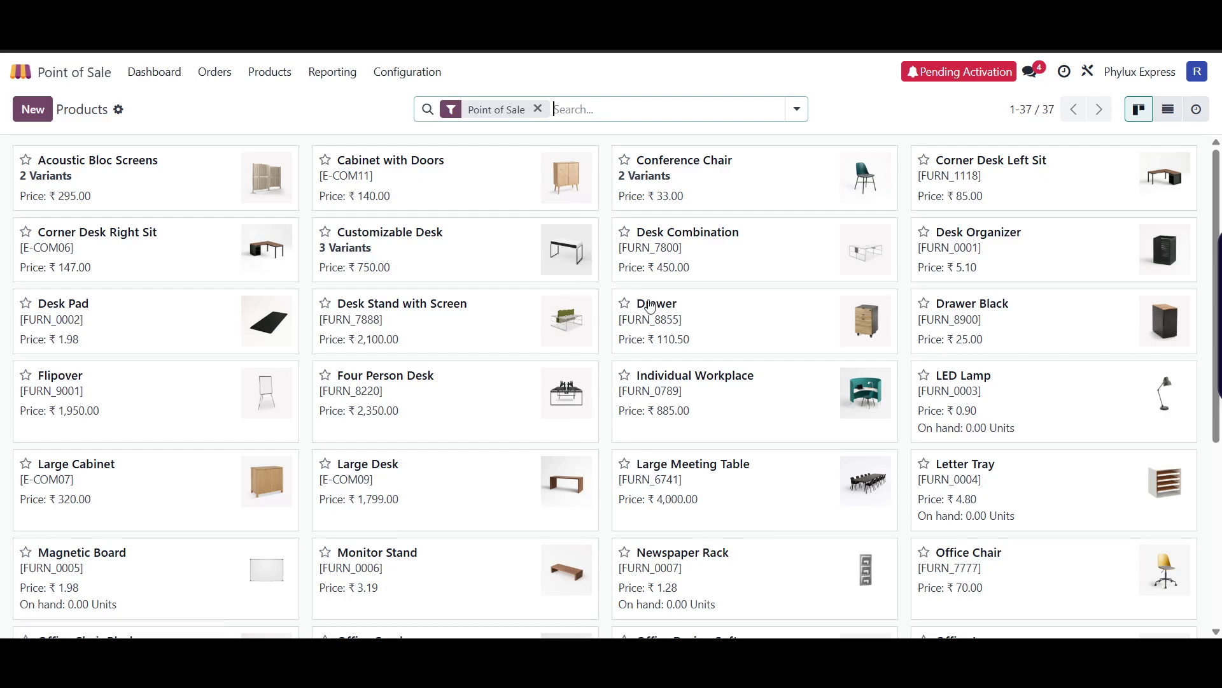
scroll(651, 307, down, 3)
scroll(651, 308, up, 3)
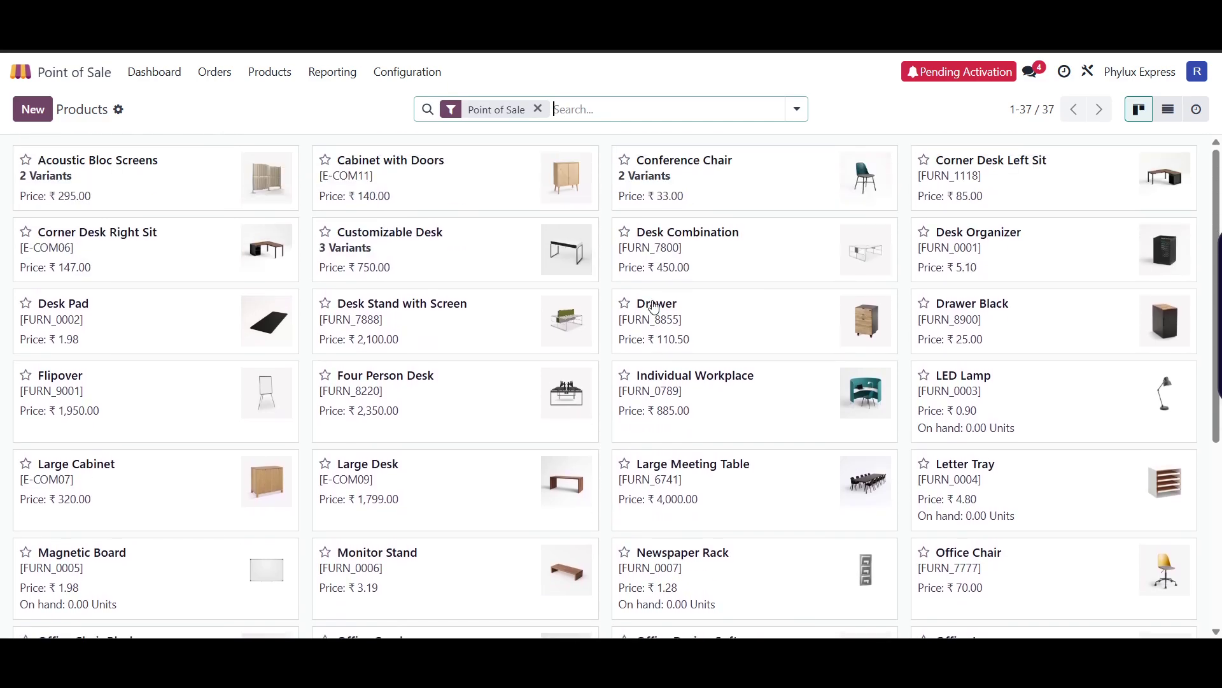
- Browse the Acoustic Bloc Screens product's tabs and attachments, then start a blank new product
click(185, 177)
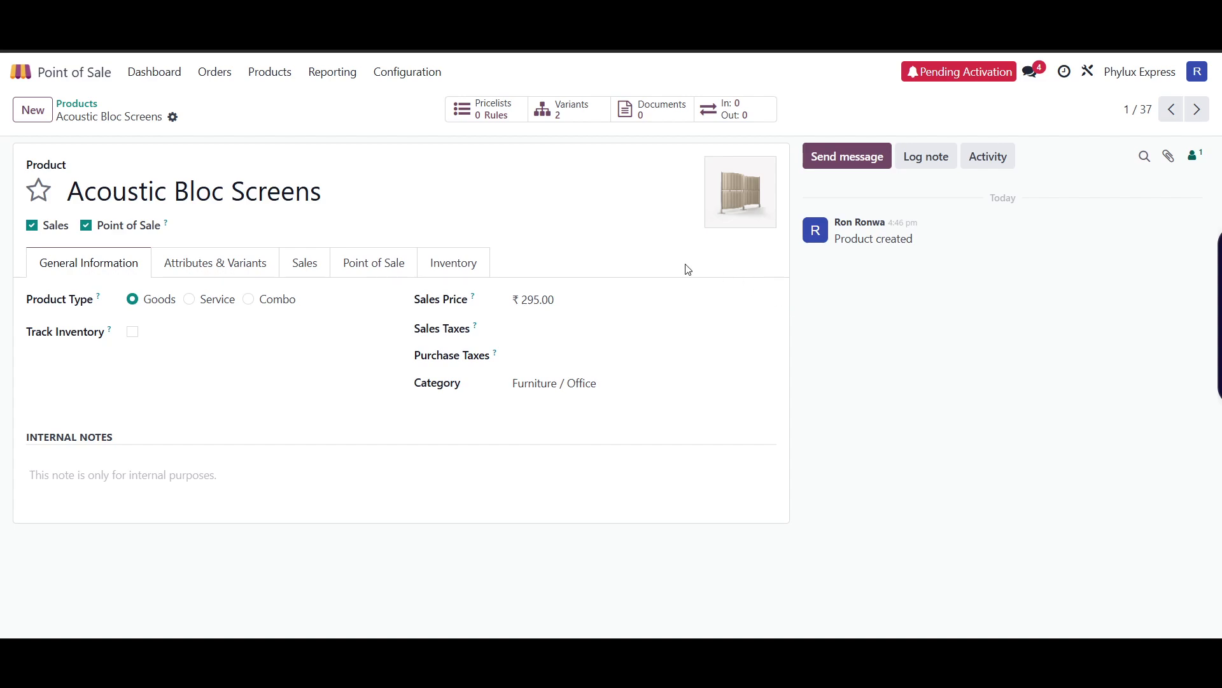
click(207, 270)
click(344, 270)
click(442, 269)
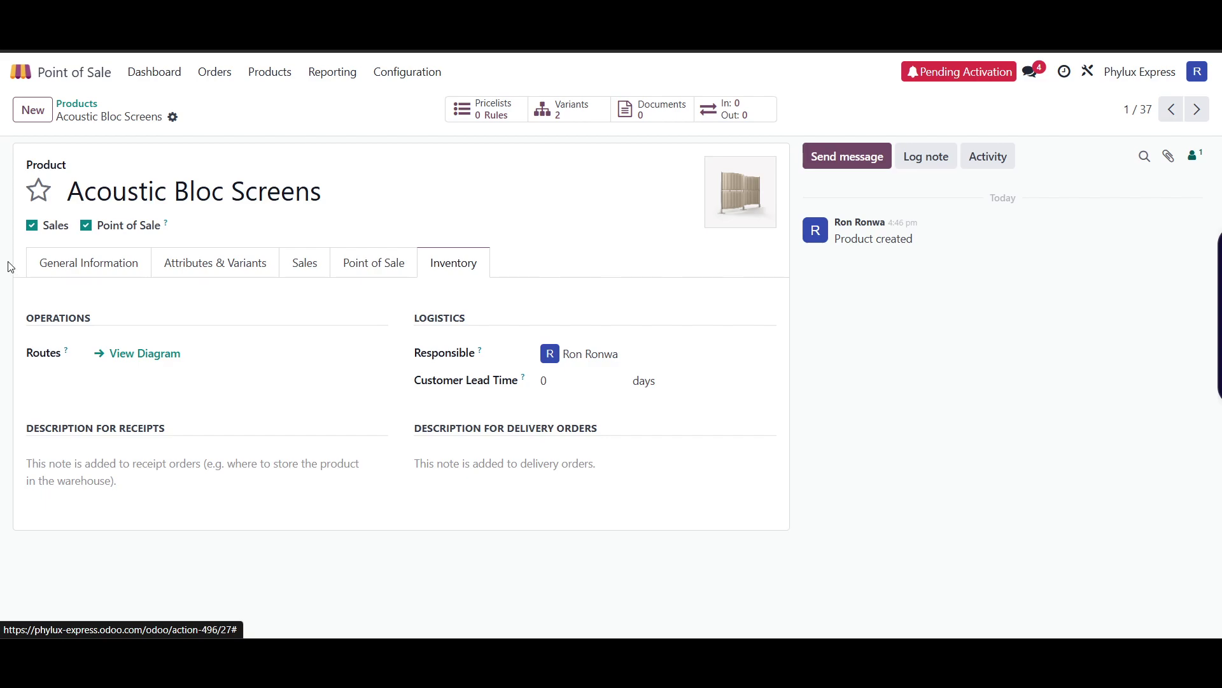
click(77, 267)
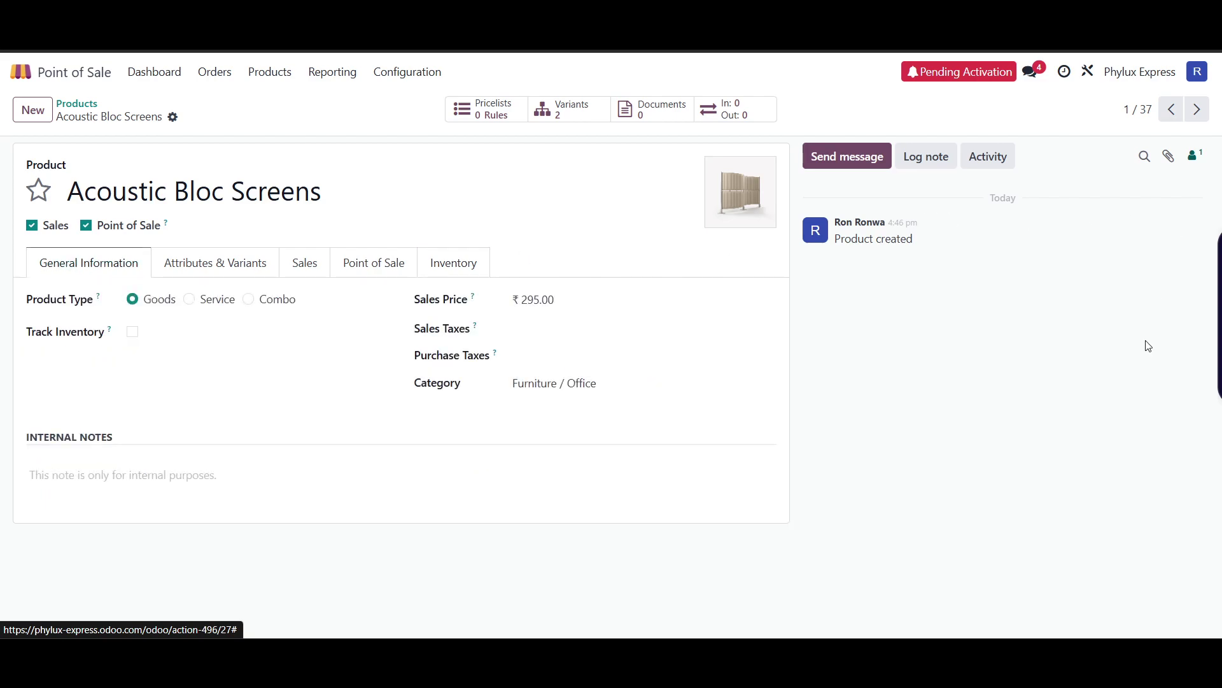
click(1169, 156)
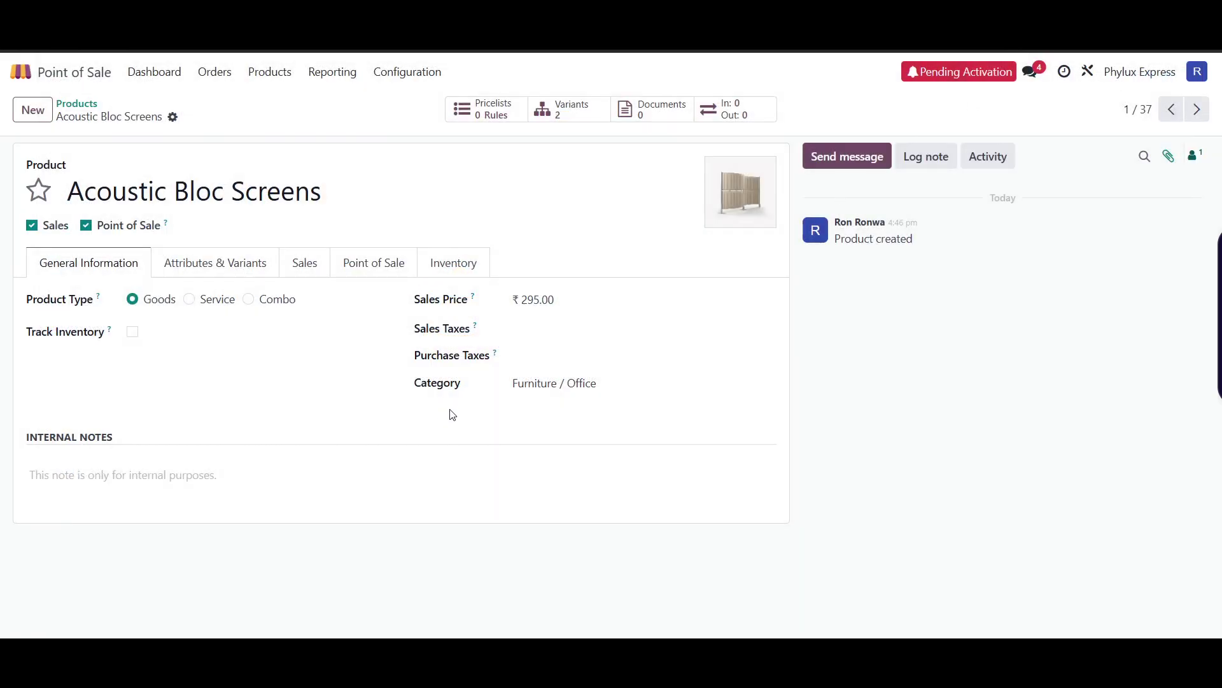
click(32, 109)
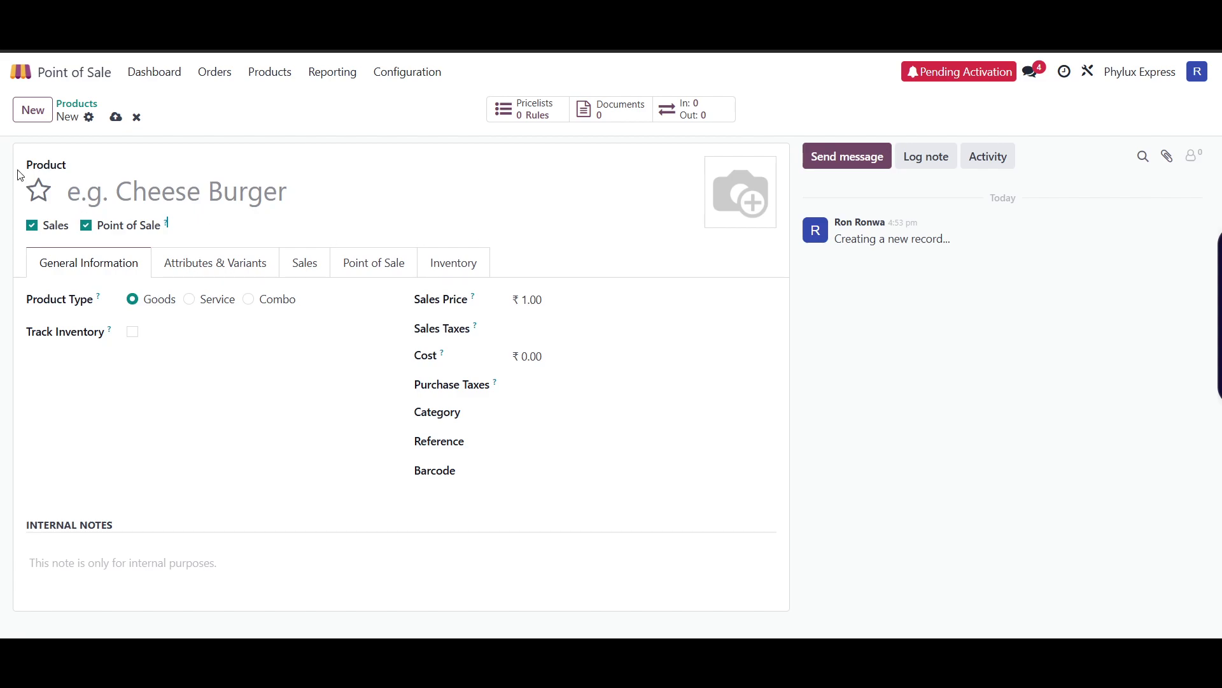
click(89, 118)
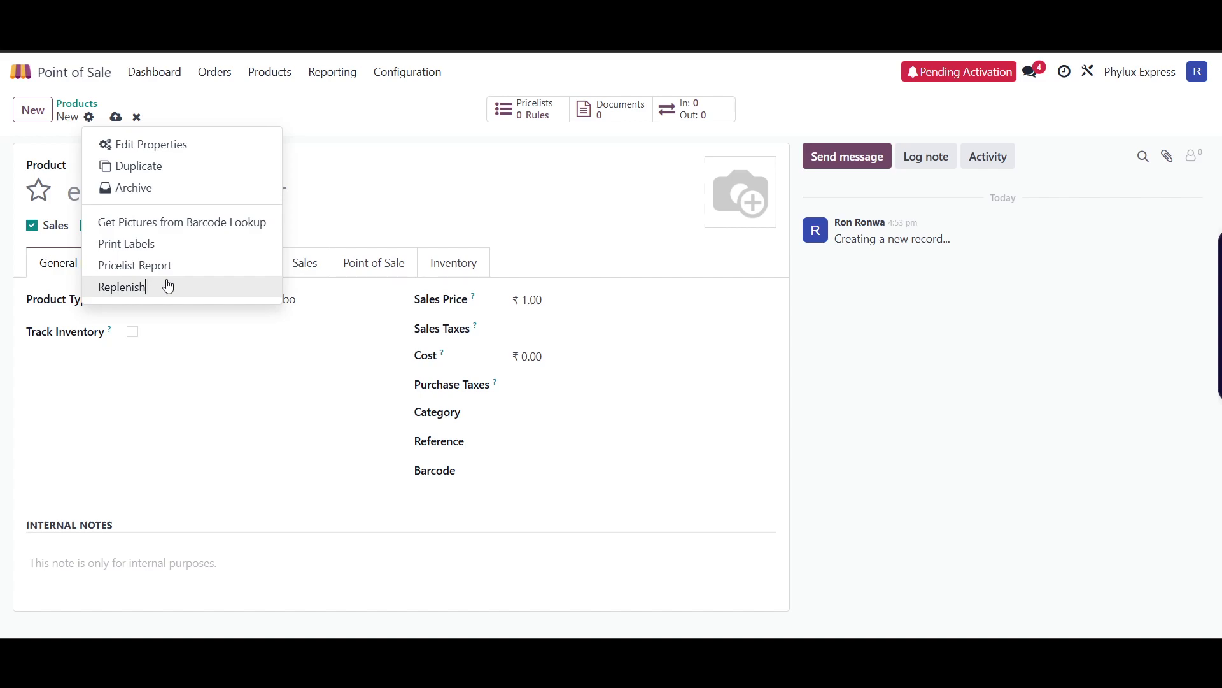
click(168, 287)
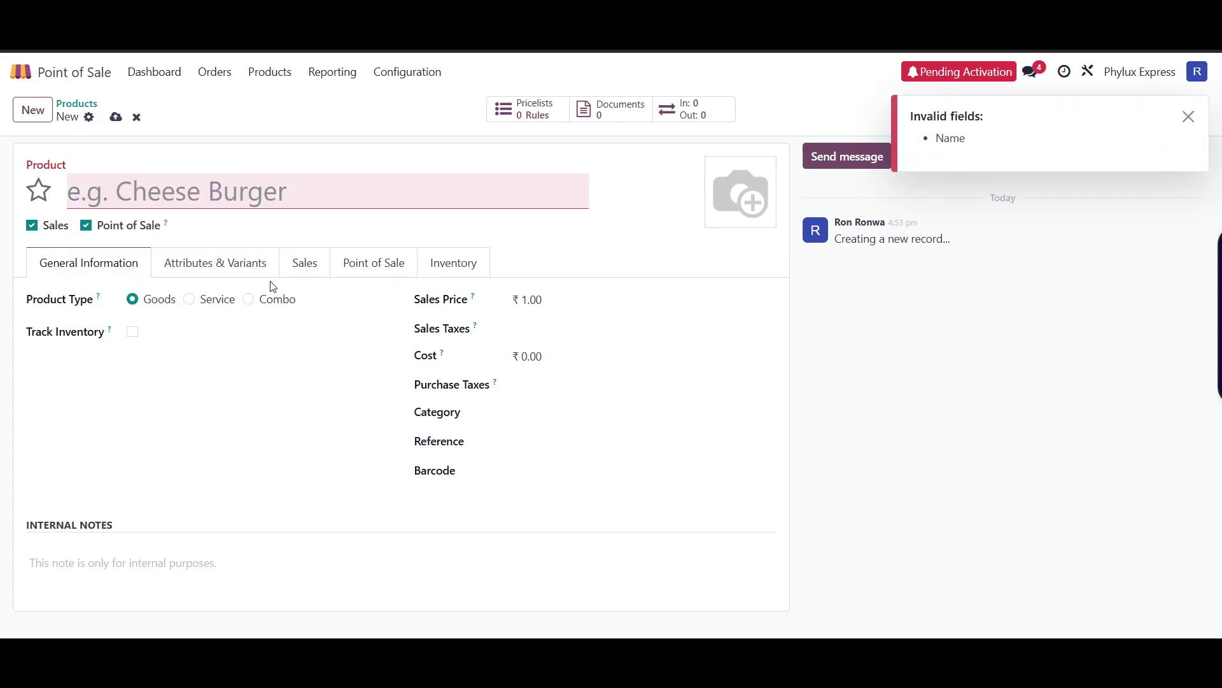
click(1194, 122)
click(115, 117)
click(1188, 117)
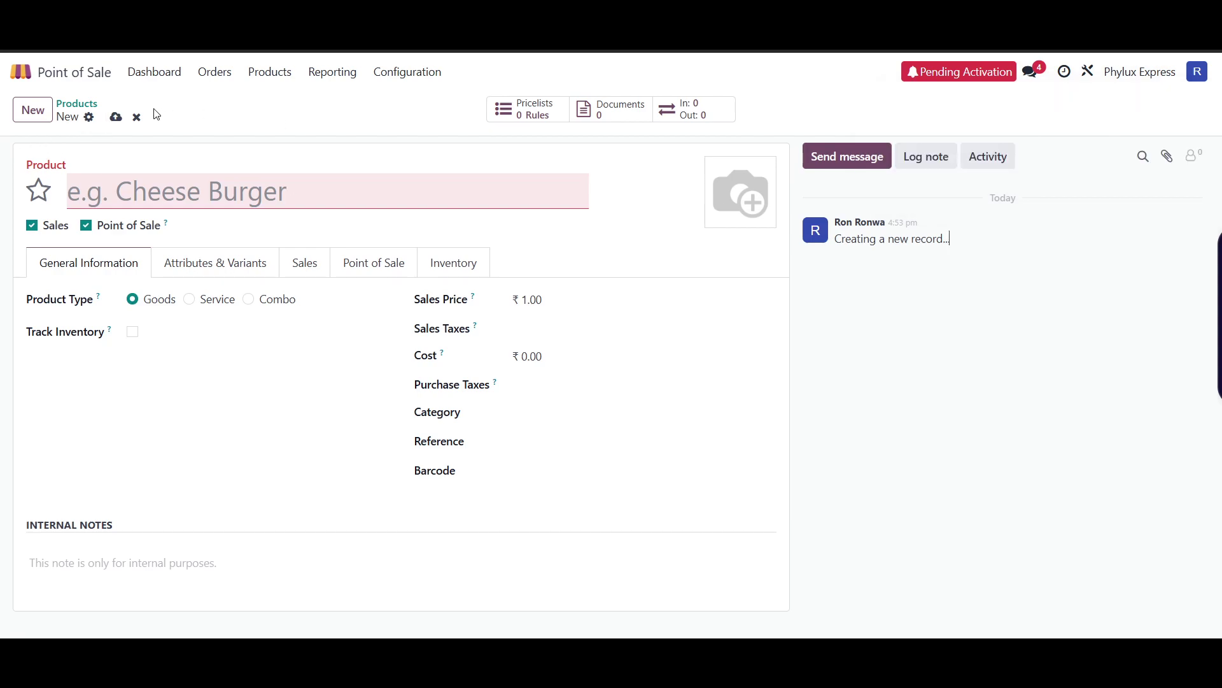
click(136, 118)
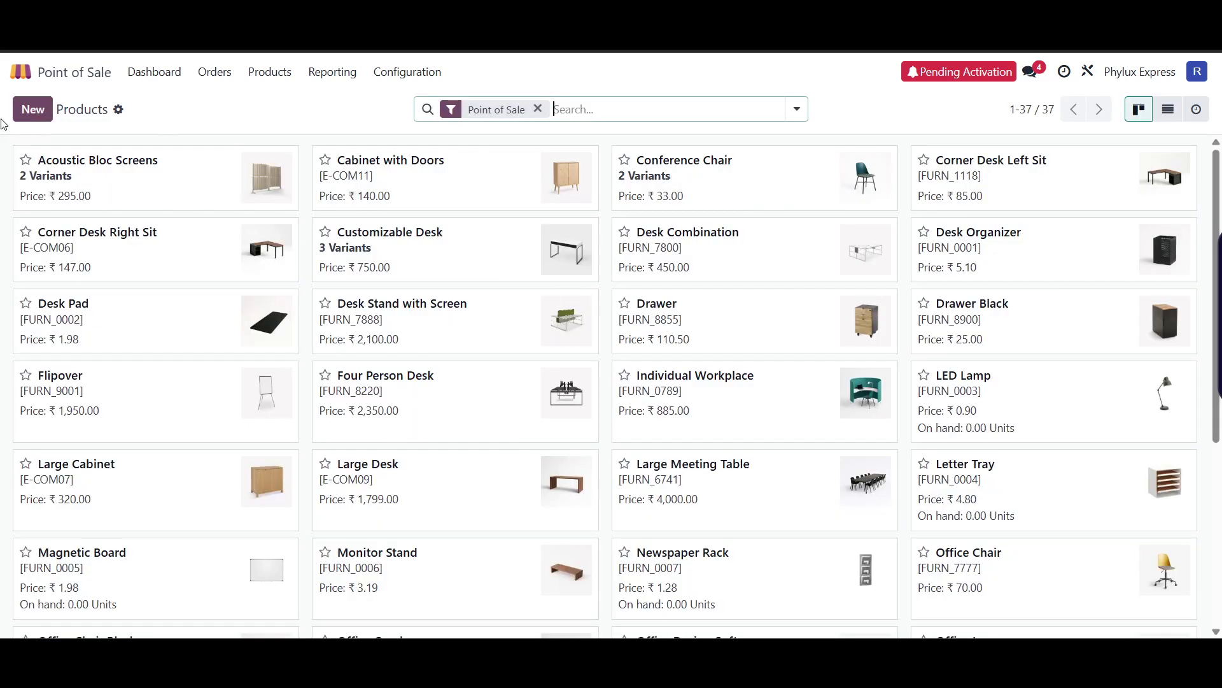
click(28, 114)
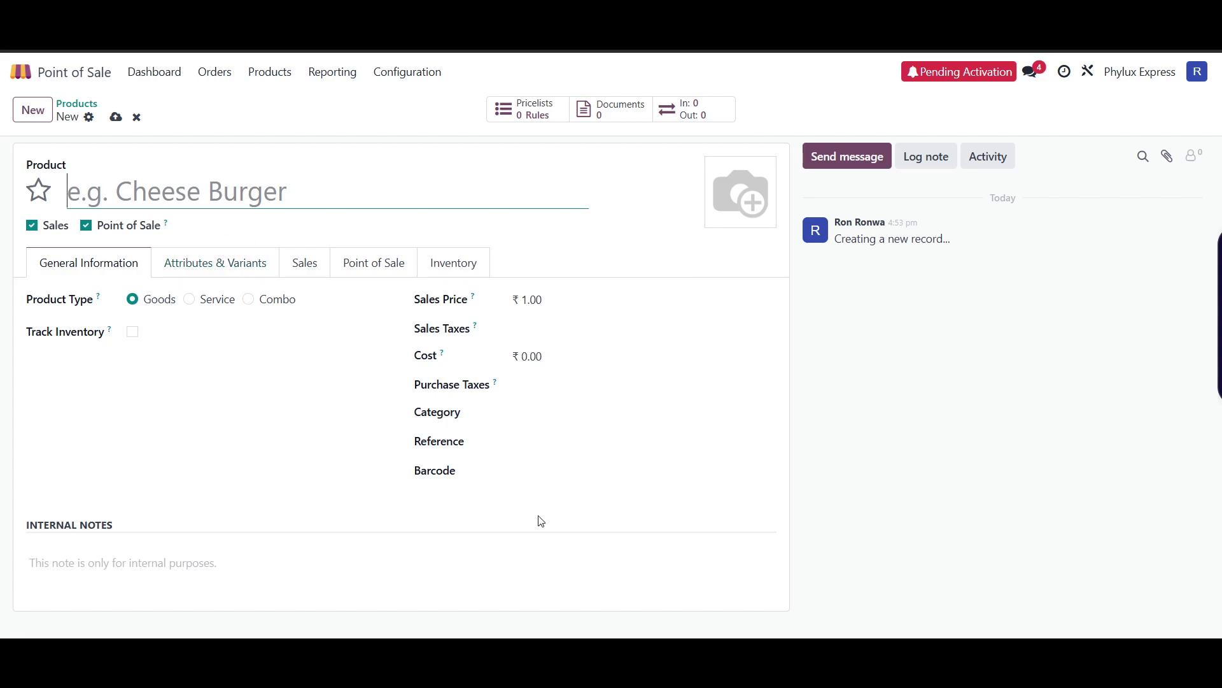
click(75, 104)
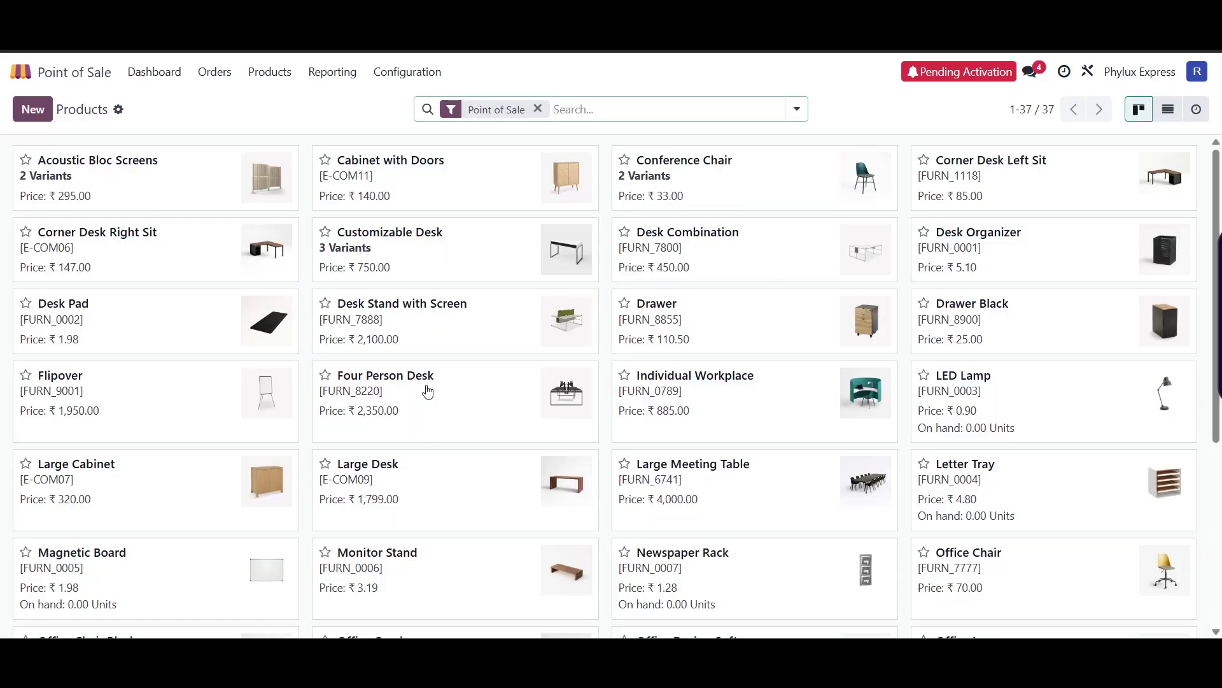
scroll(567, 469, down, 5)
click(789, 423)
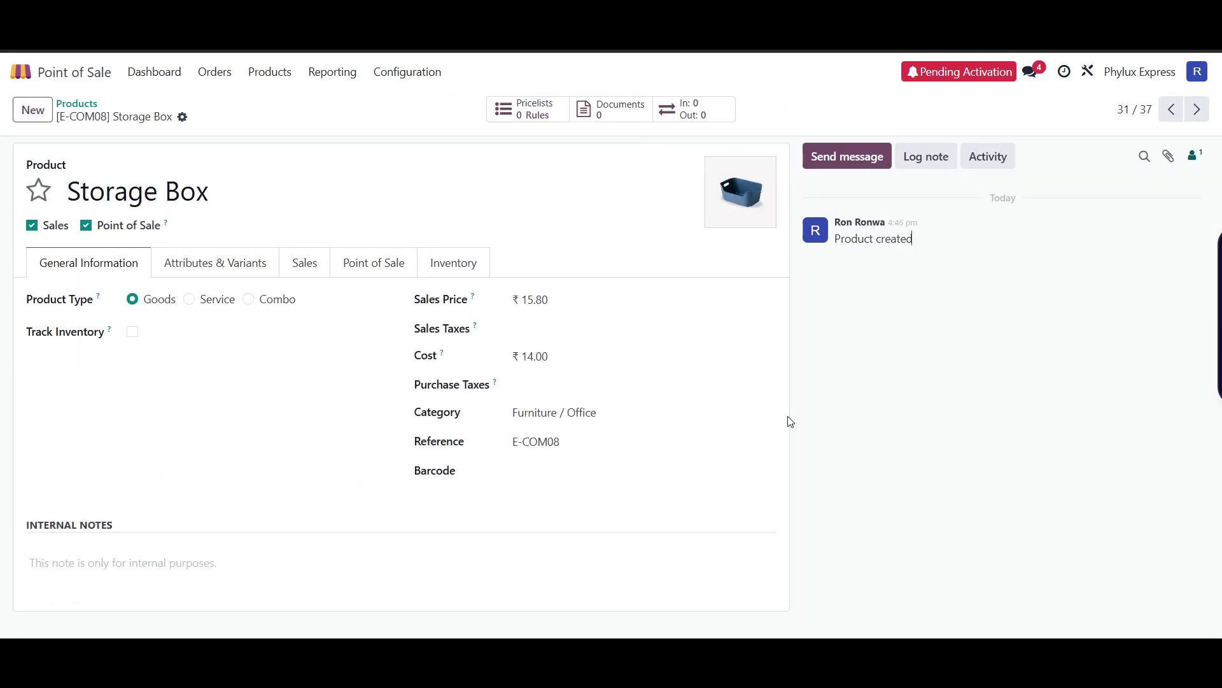
click(284, 197)
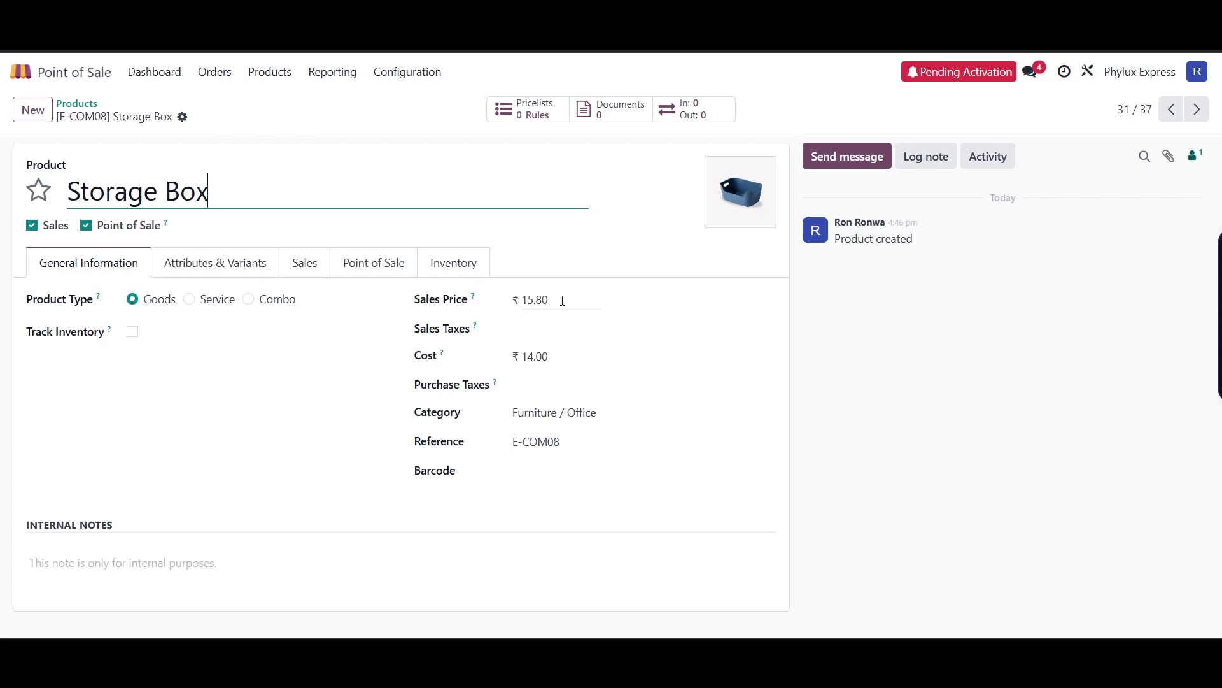
key(alt+c)
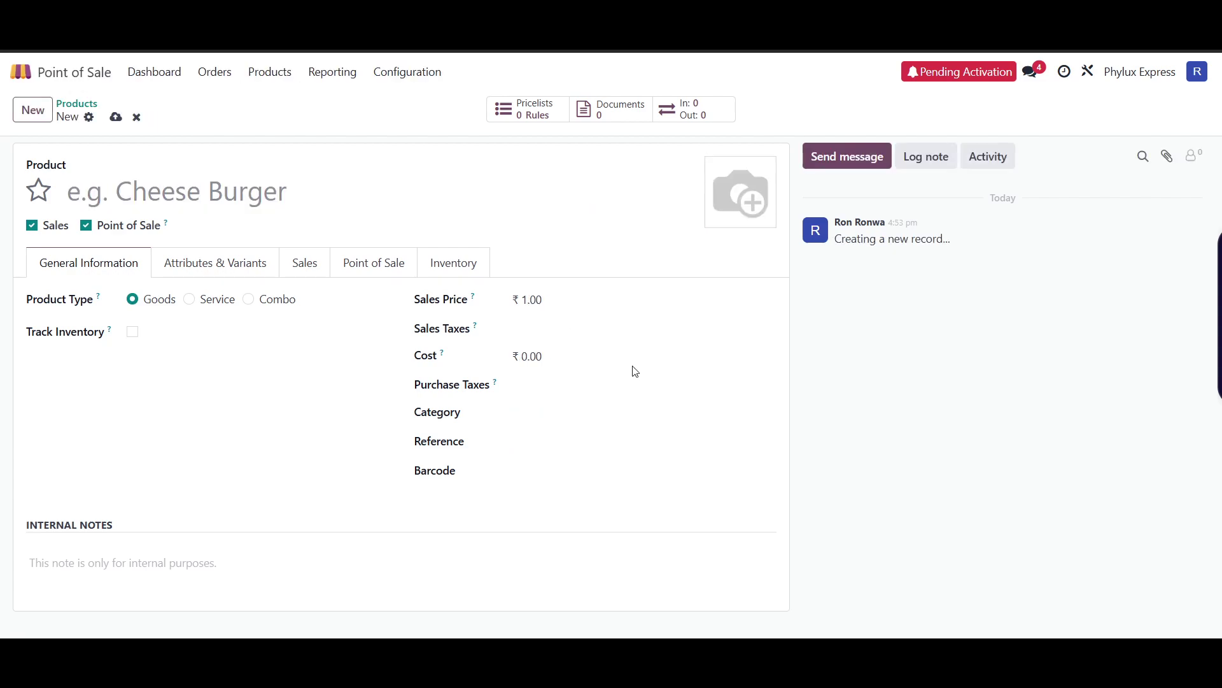
- Open the Product Variants list and the Whiteboard Pen variant's details
click(281, 73)
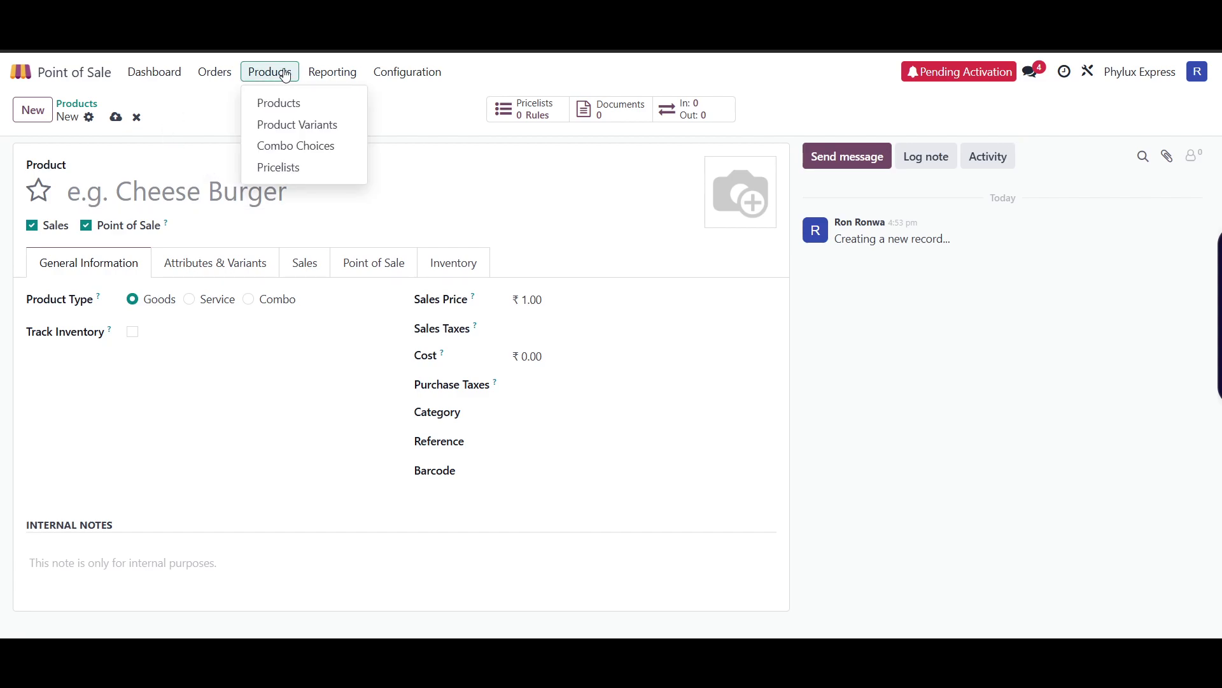
click(317, 126)
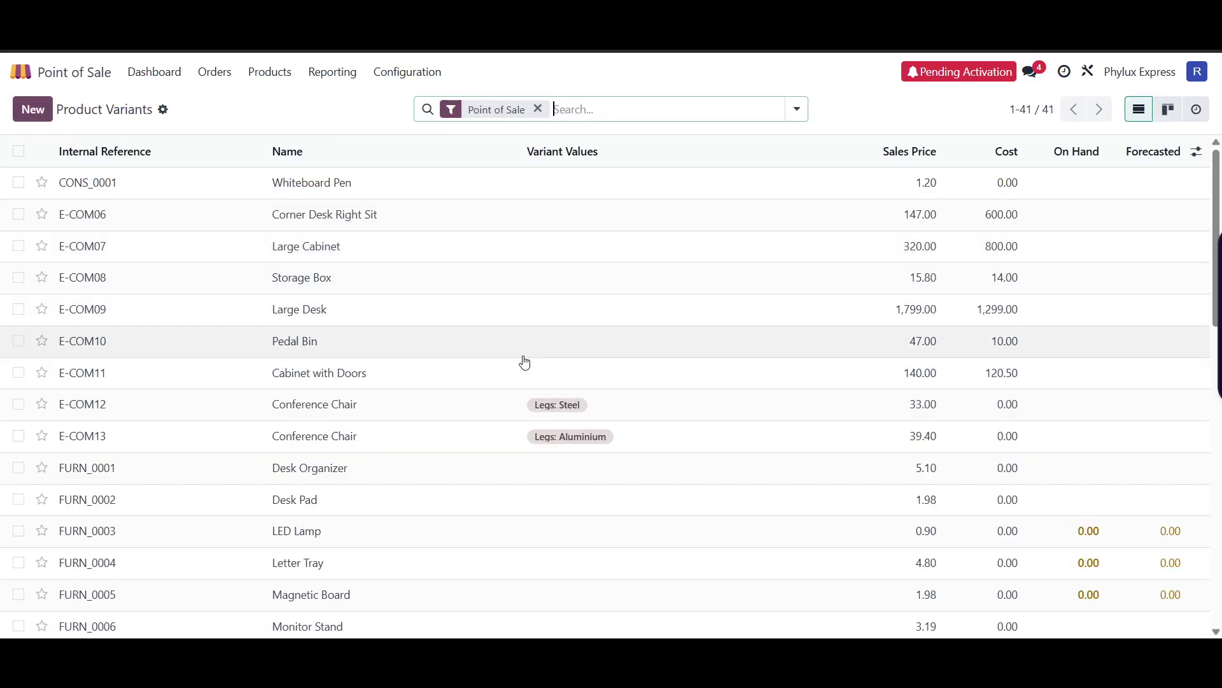
click(323, 184)
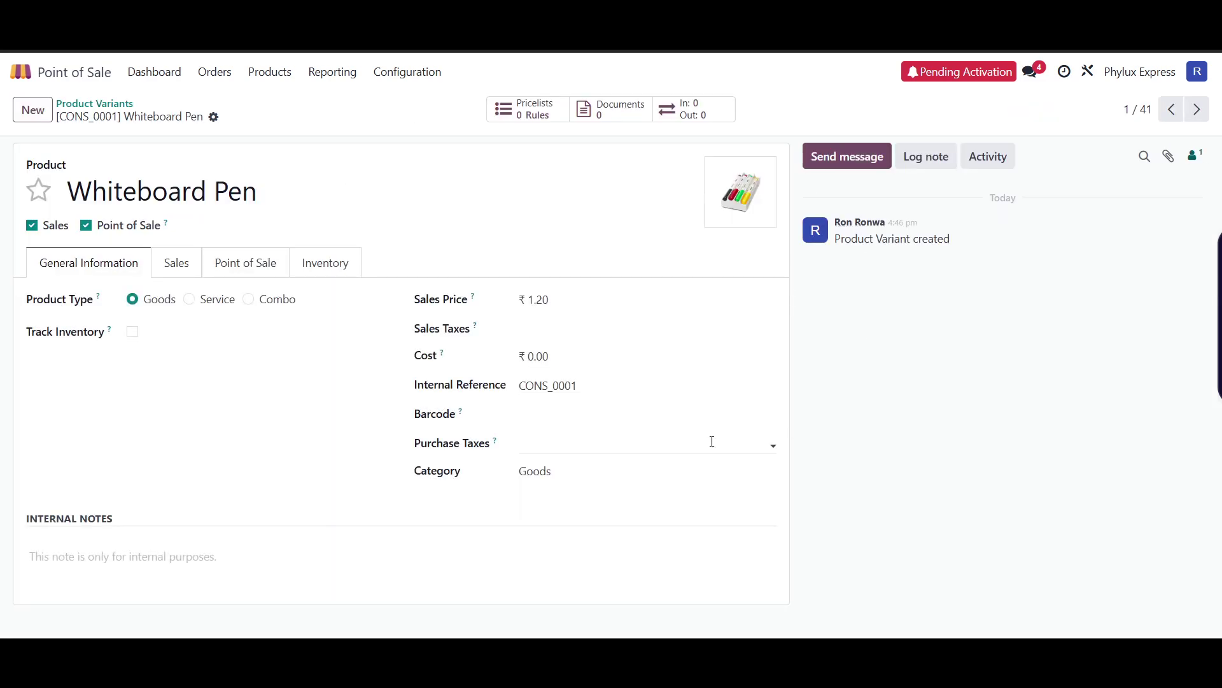
- Try To-Do and Meeting activity types, close without scheduling, and return to the variants list
click(986, 157)
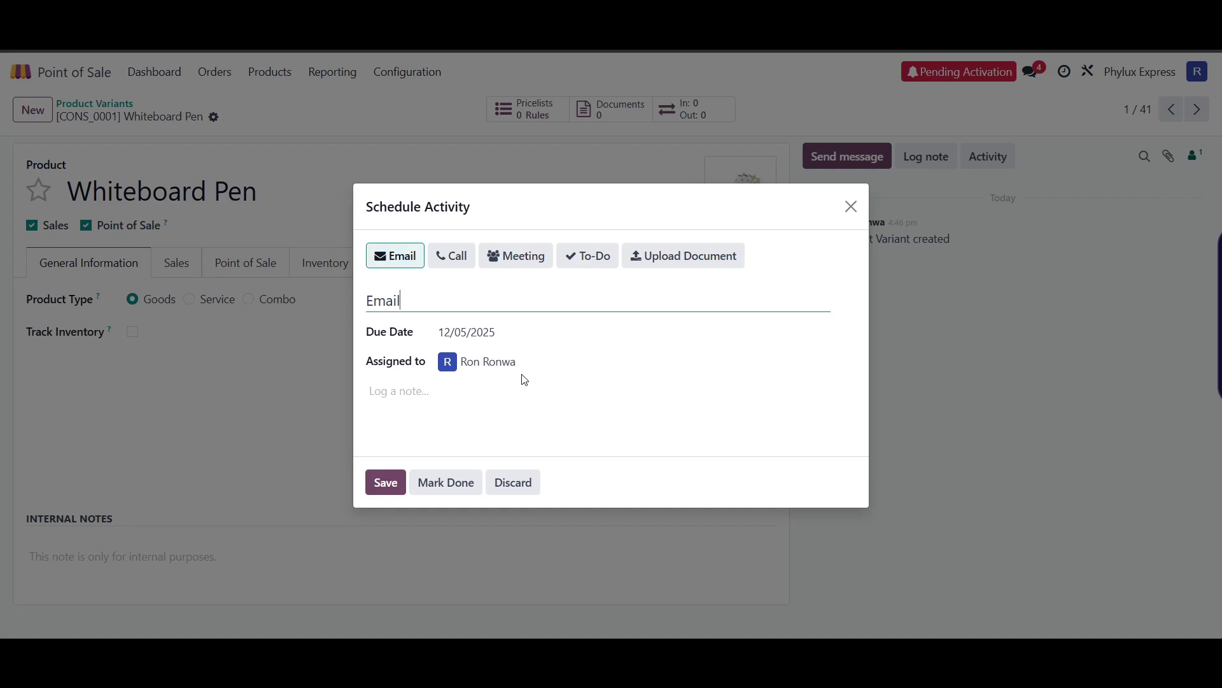
click(588, 256)
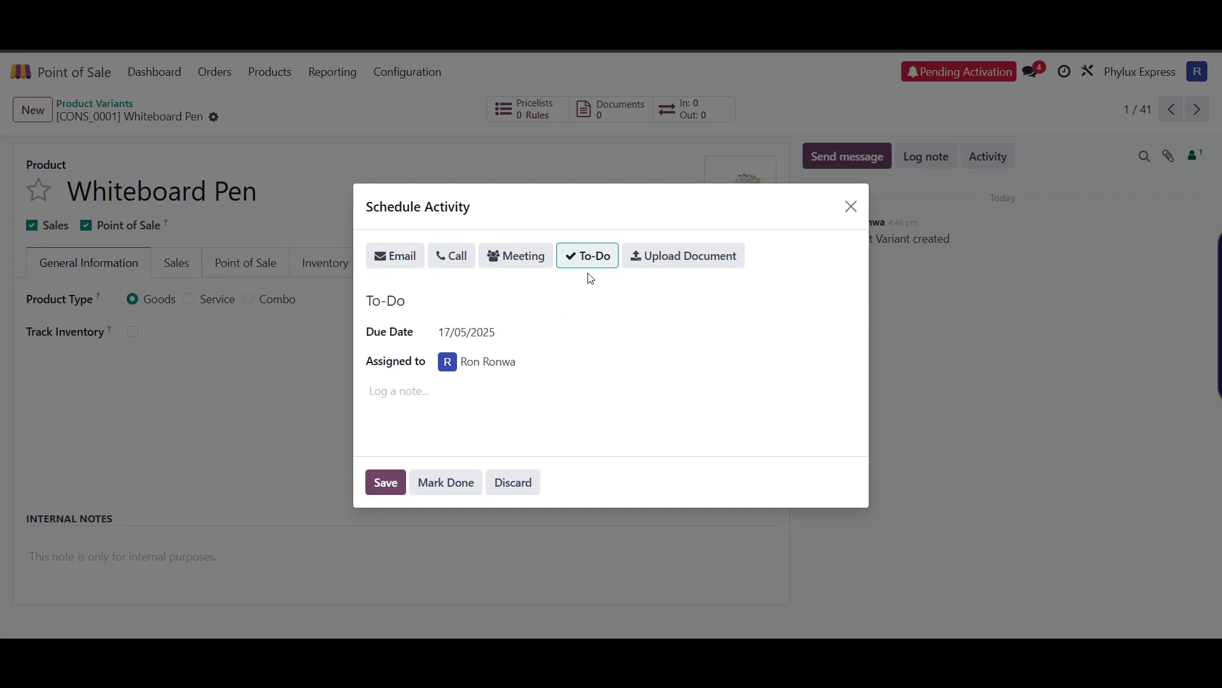
click(518, 260)
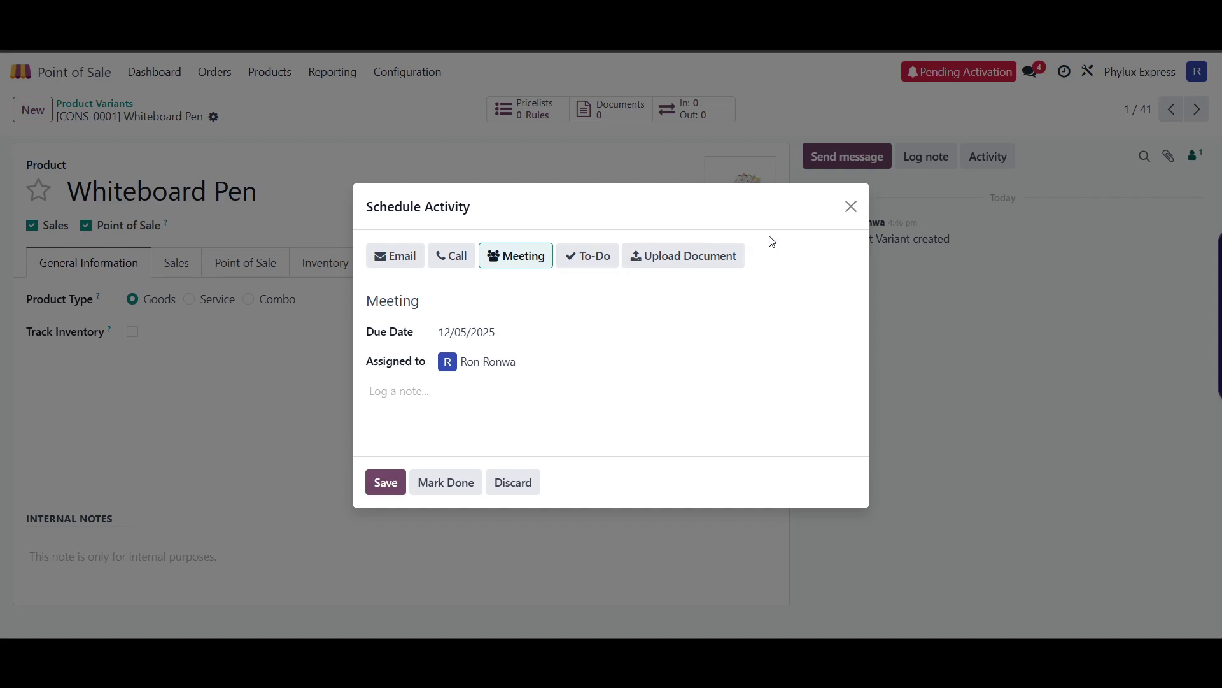
click(851, 210)
key(alt+Left)
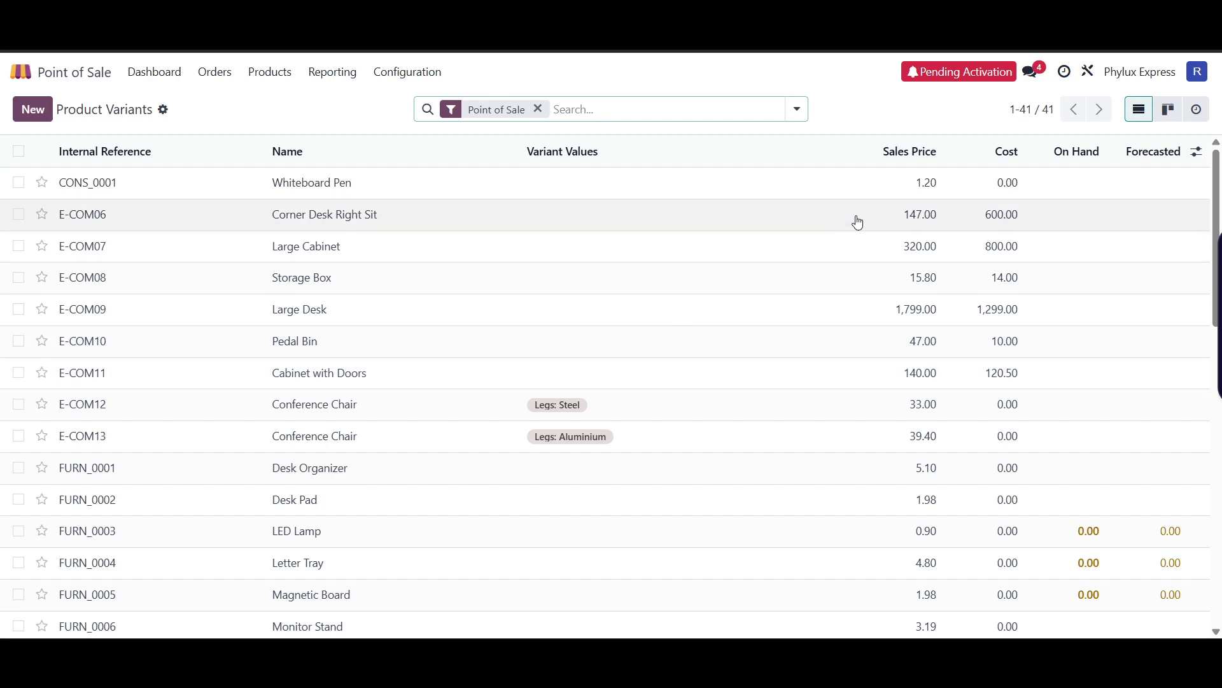
- Open the Orders Analysis report, then view and close the Sales Details report
click(331, 73)
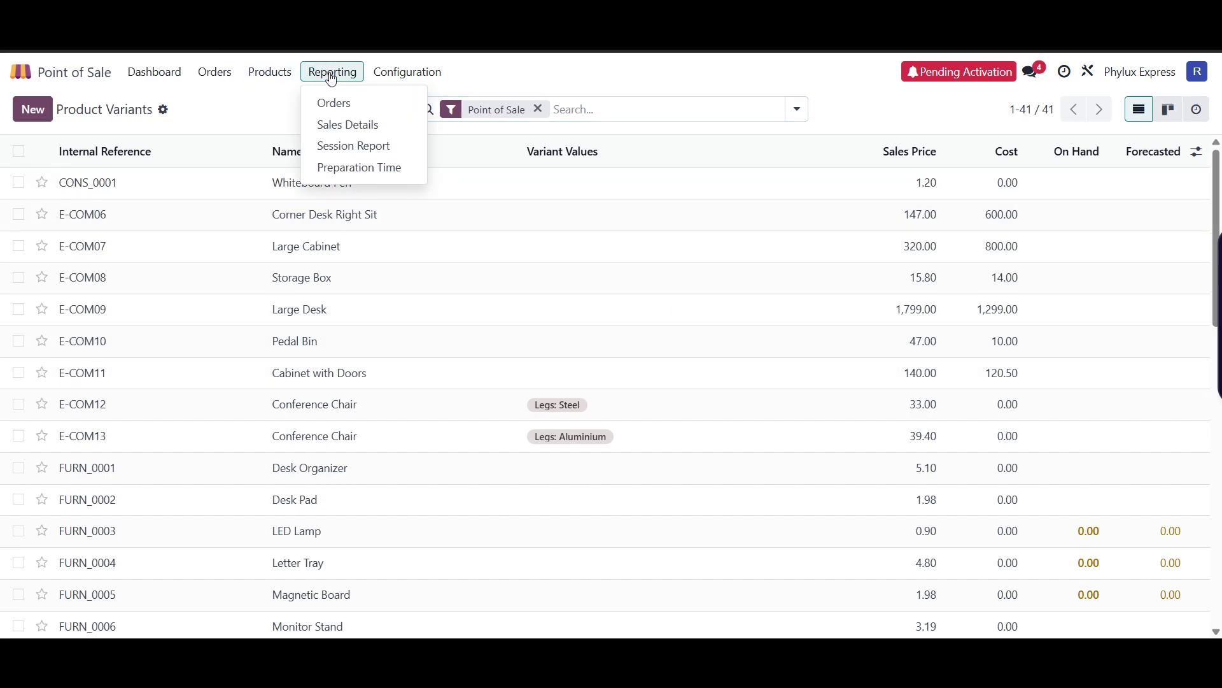
click(374, 109)
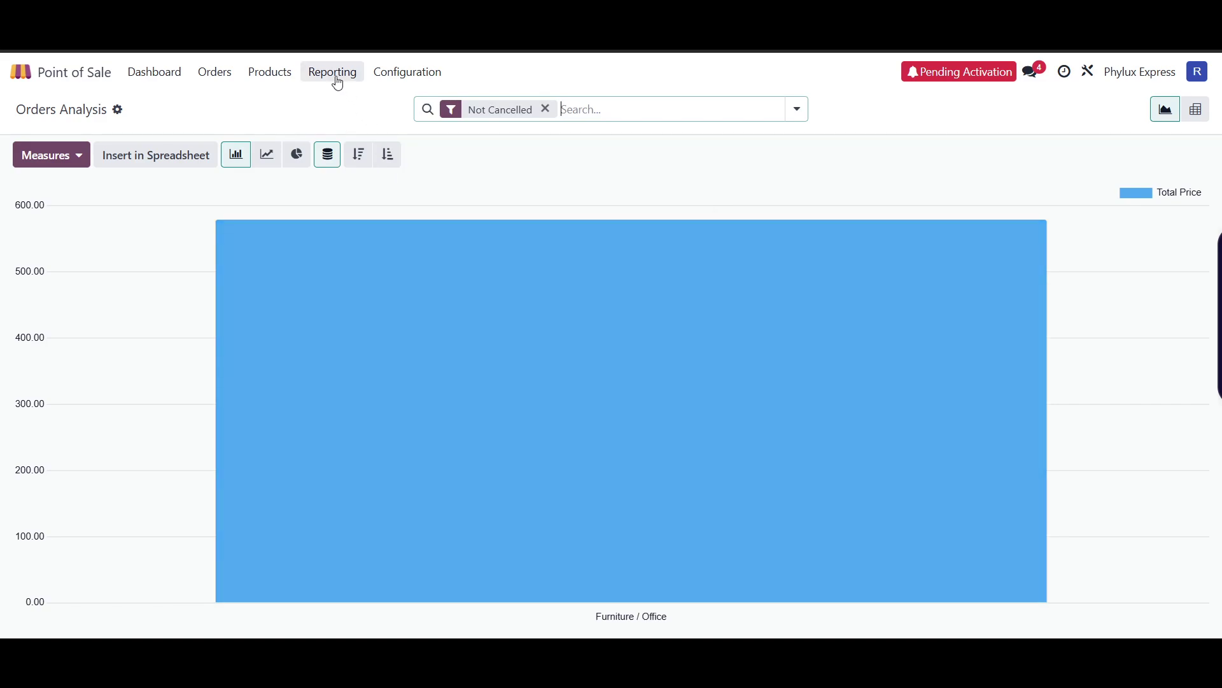
click(336, 77)
click(348, 125)
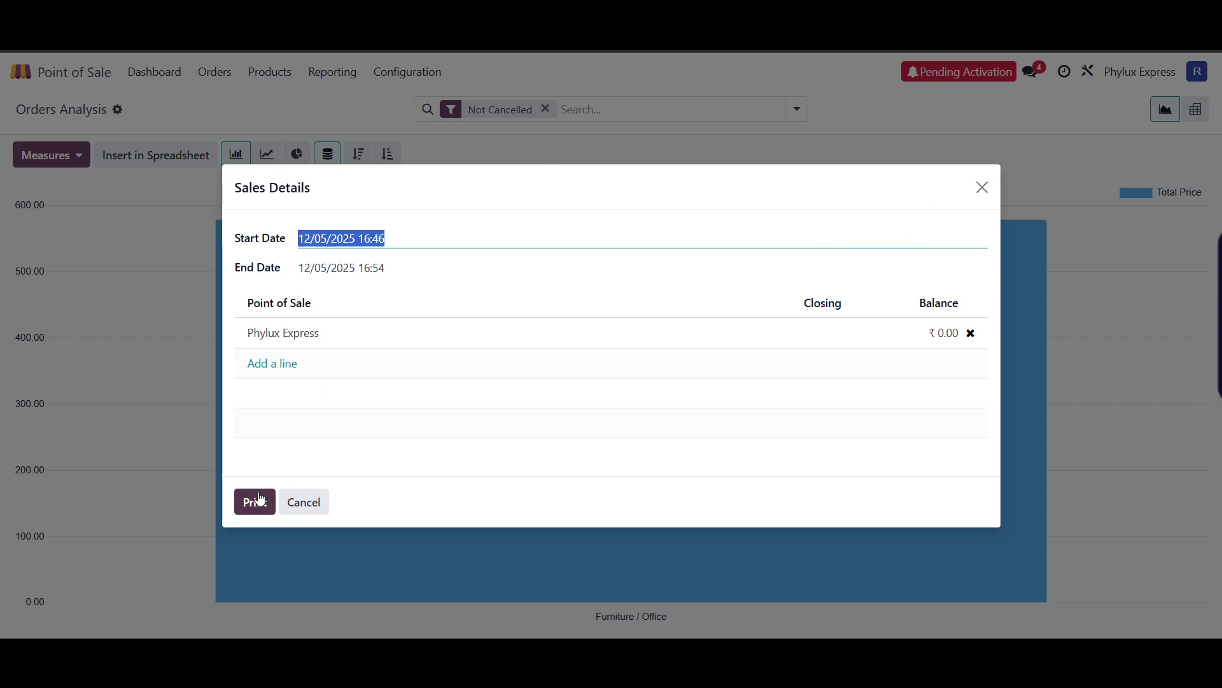
click(983, 187)
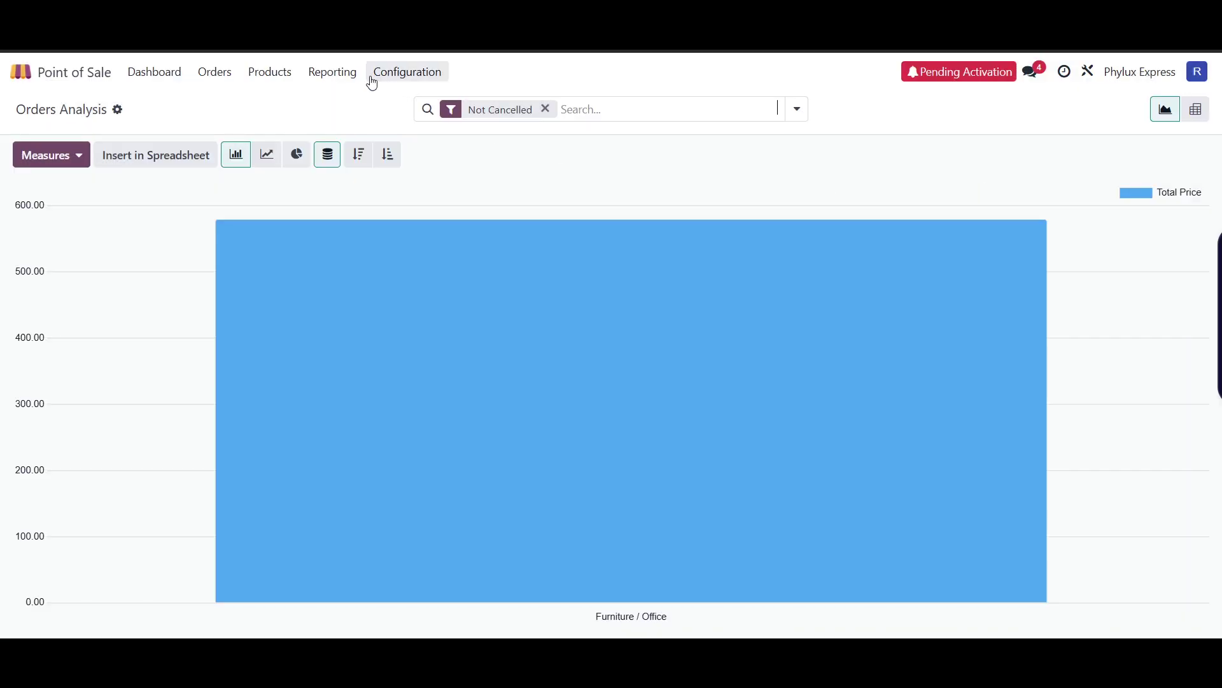
- Print the Session Report for session Phylux Express/00001 and dismiss the document layout setup
click(332, 72)
click(373, 157)
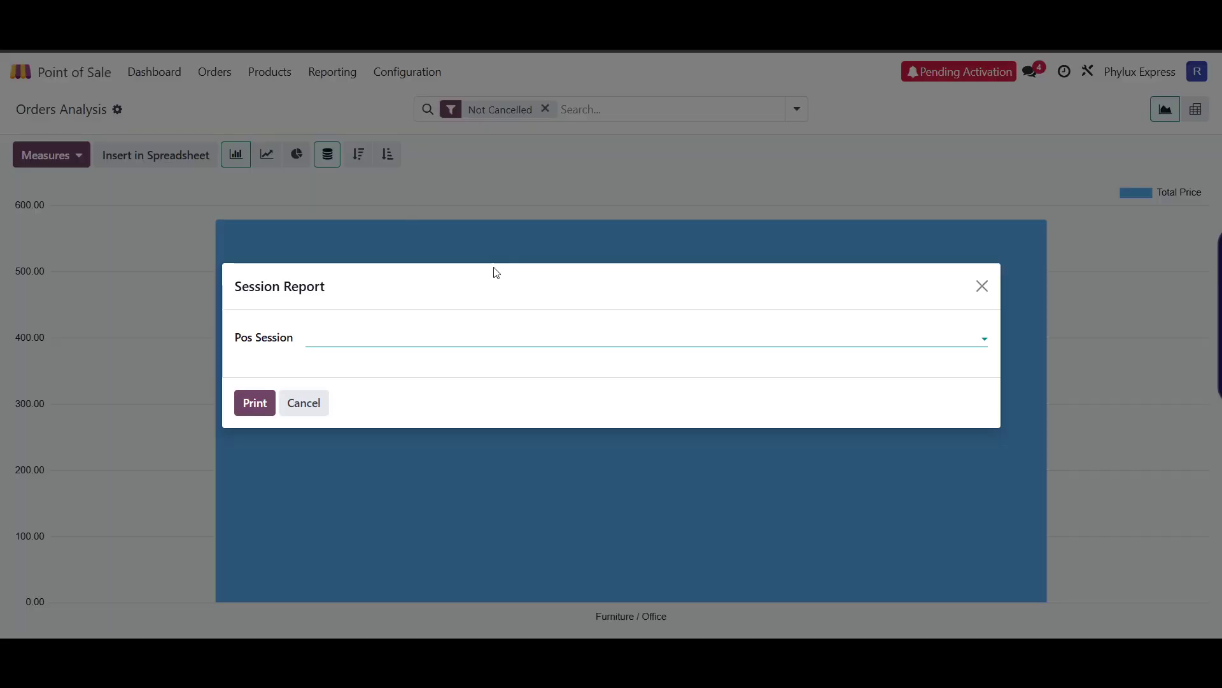
click(951, 337)
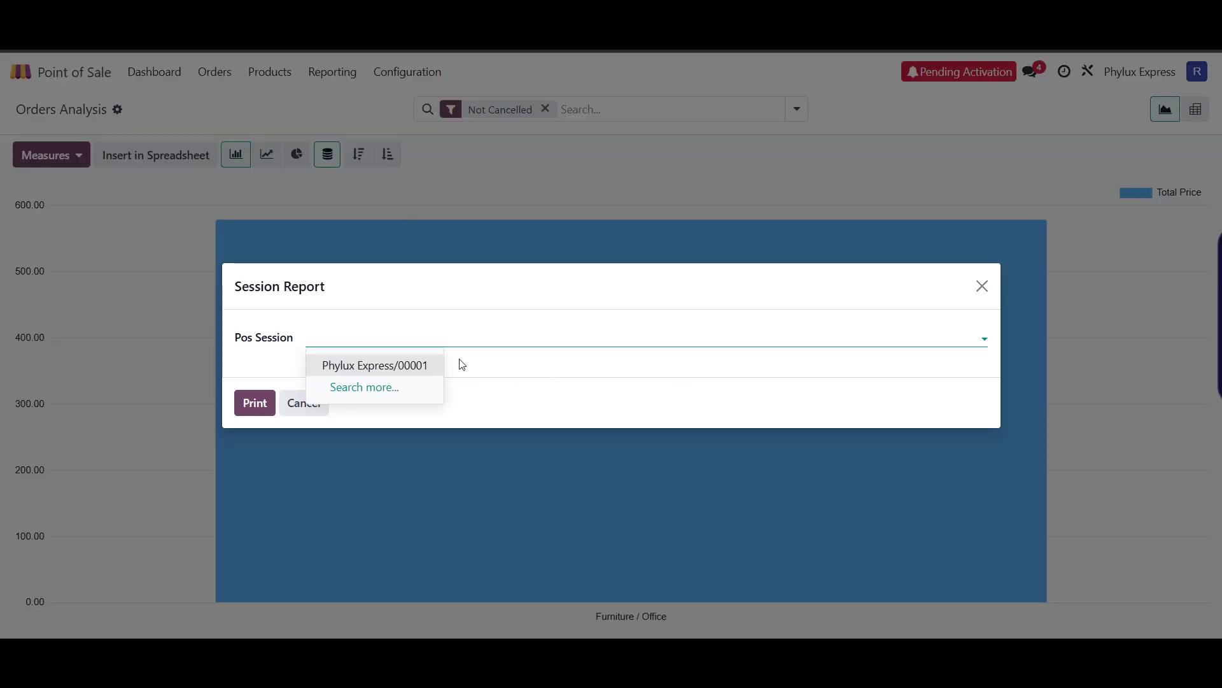
click(400, 368)
click(263, 403)
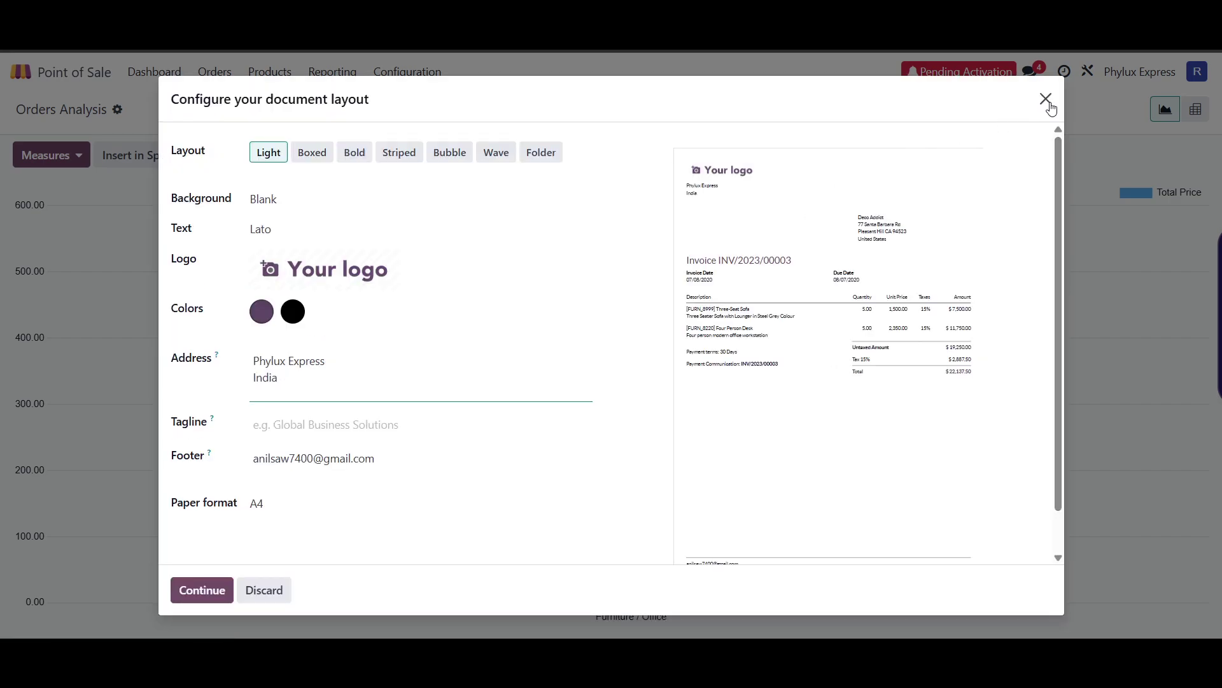
click(1046, 98)
click(353, 82)
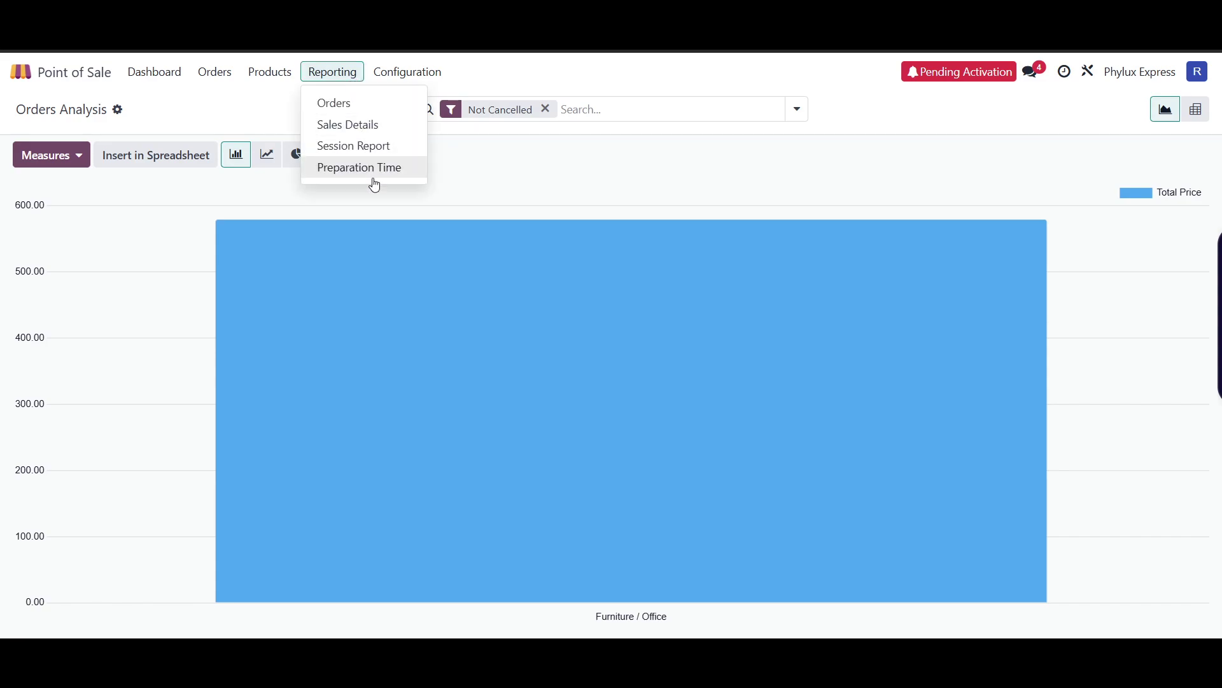
click(423, 74)
click(423, 74)
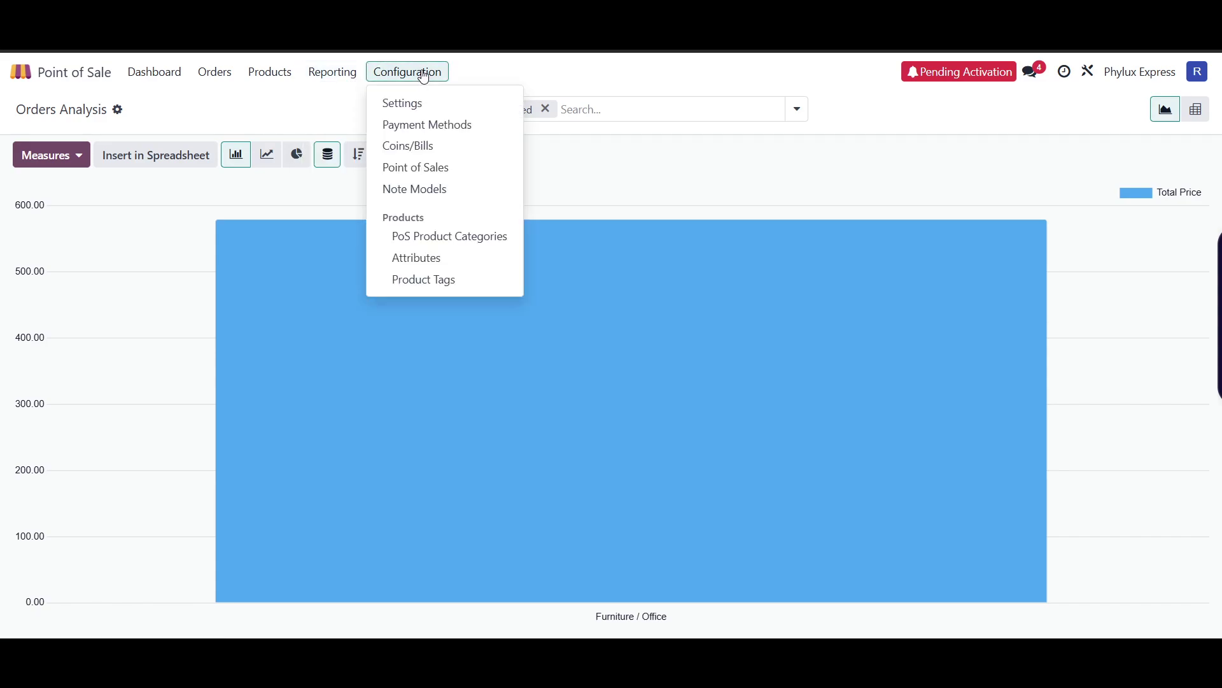
- Open Settings and browse the General, Inventory, Invoicing and Point of Sale sections
click(420, 105)
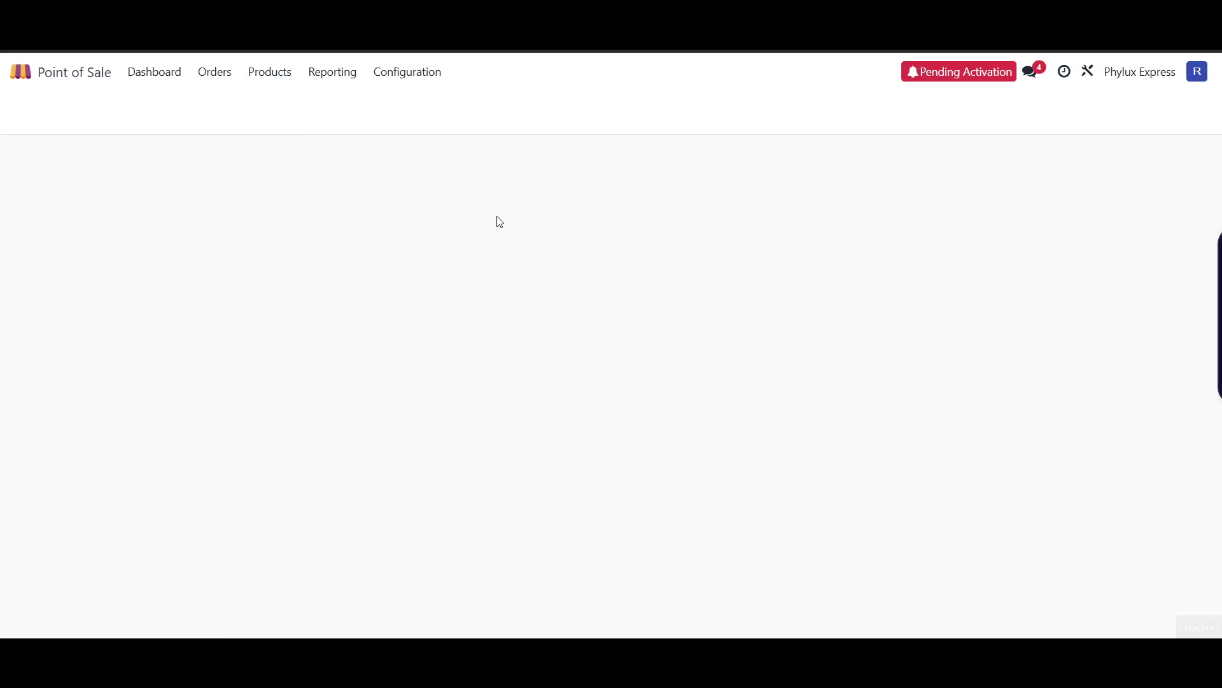
click(54, 154)
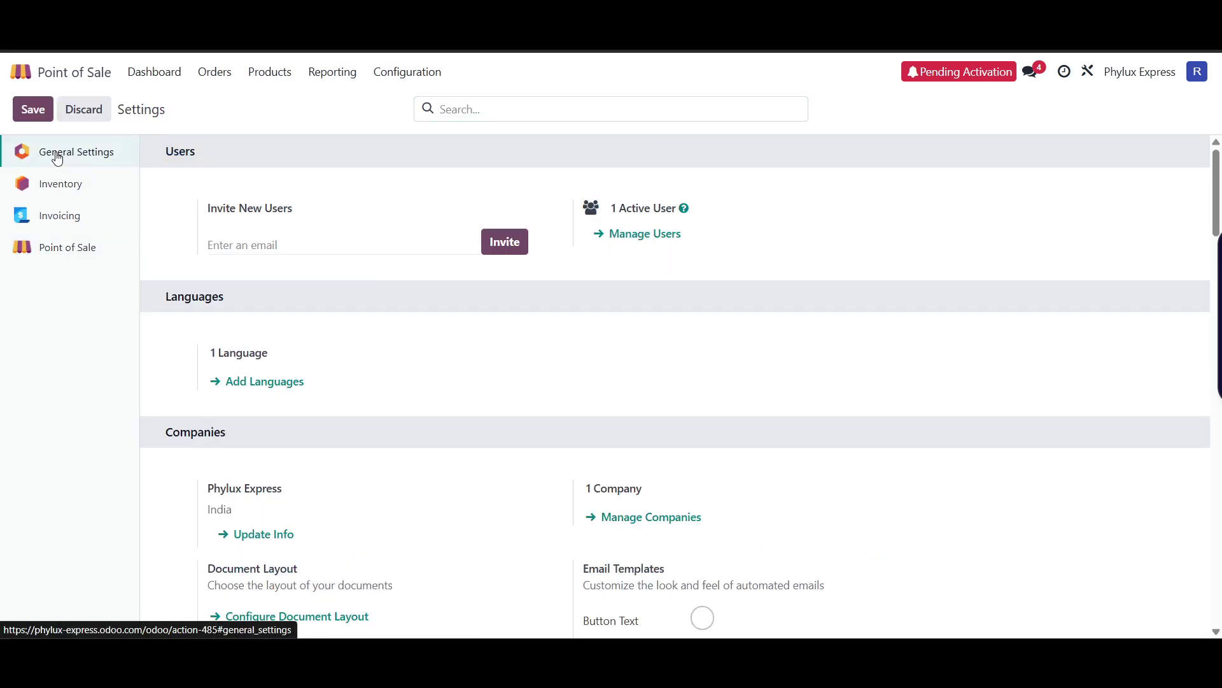
scroll(433, 358, down, 4)
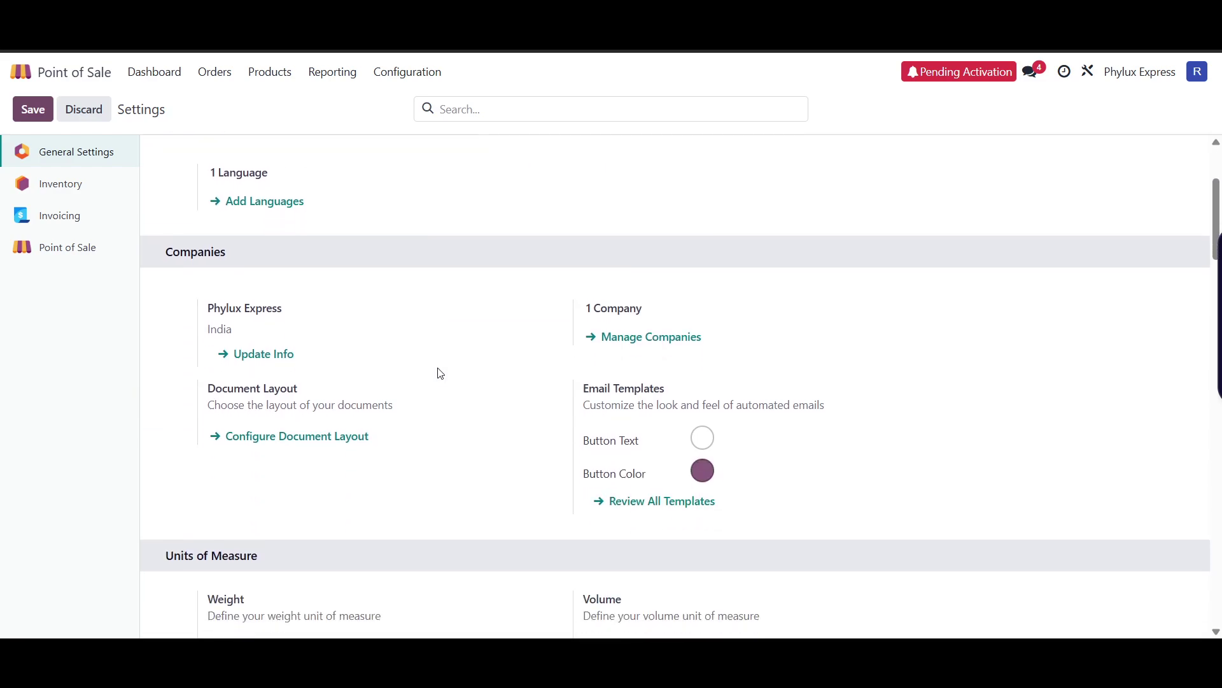
click(71, 186)
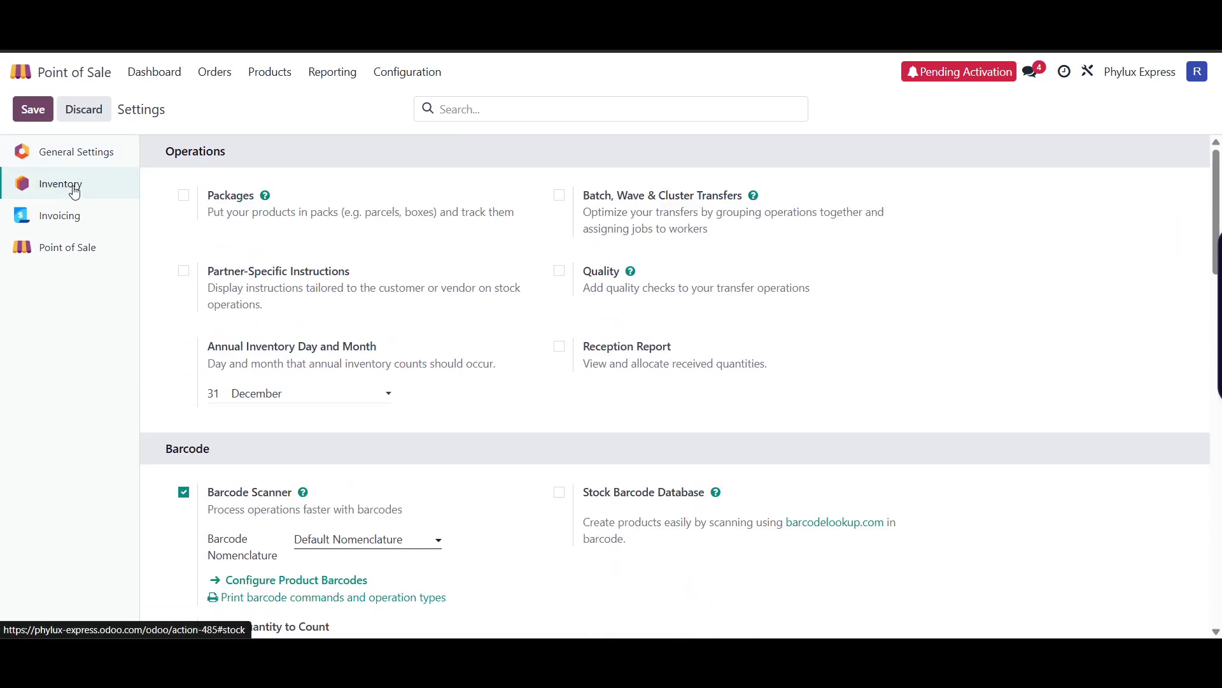
click(80, 247)
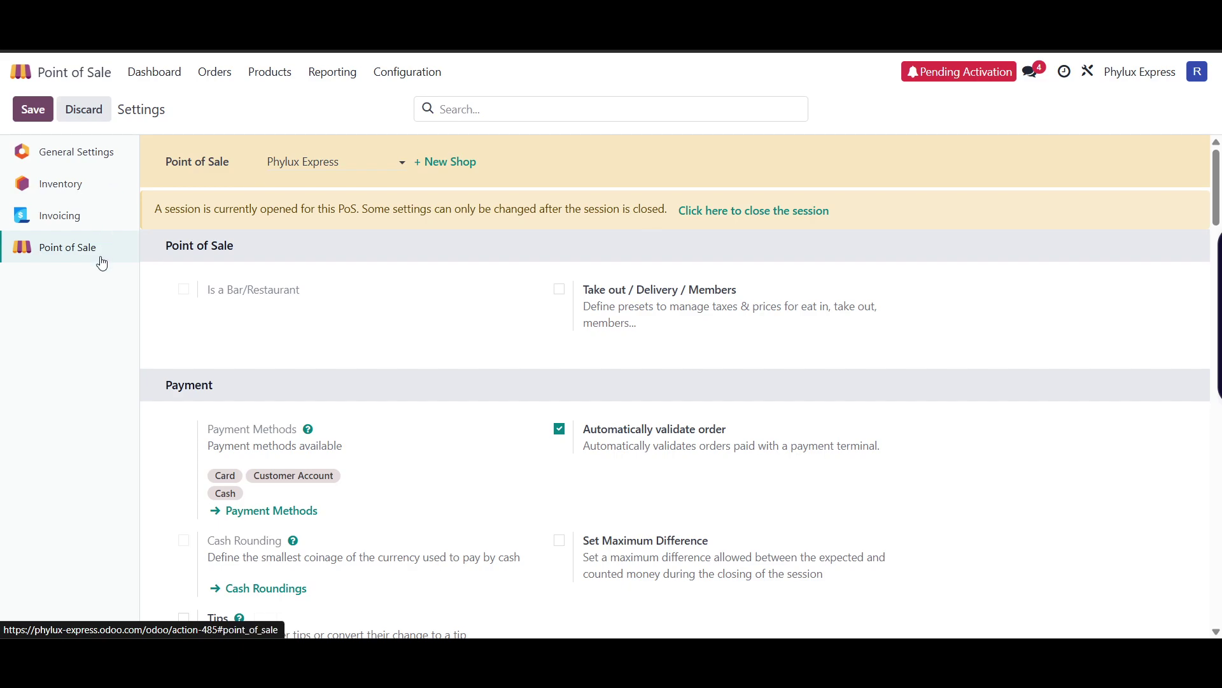
click(77, 194)
click(81, 232)
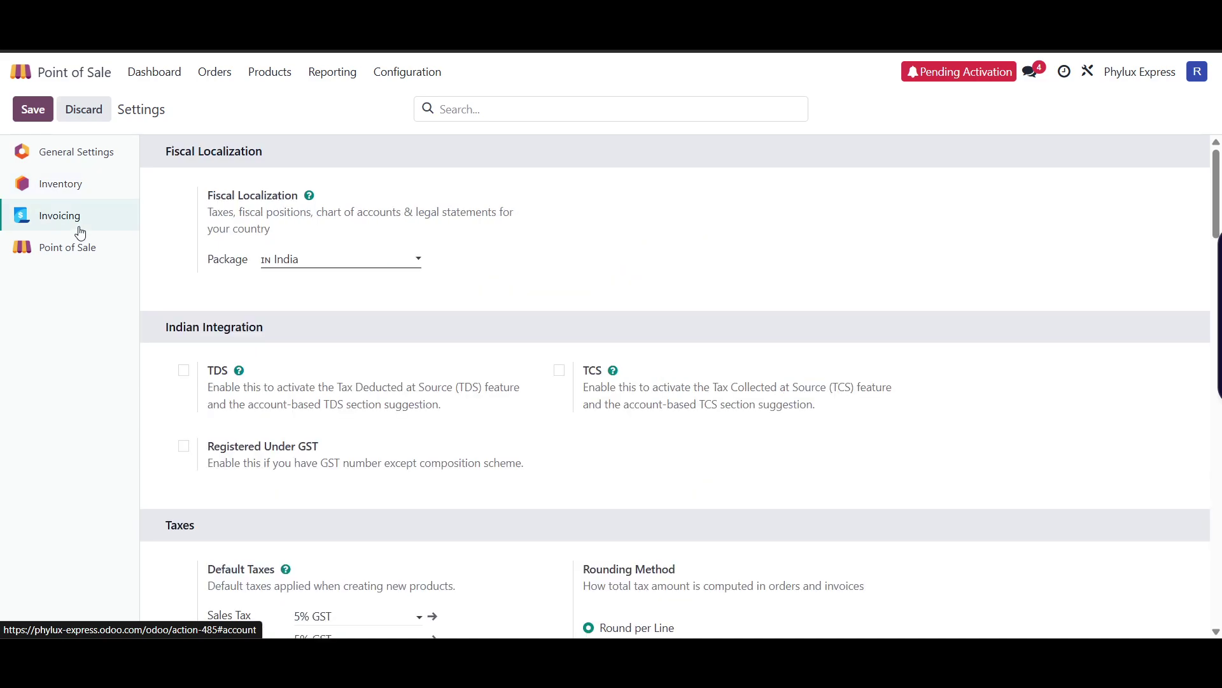
click(81, 250)
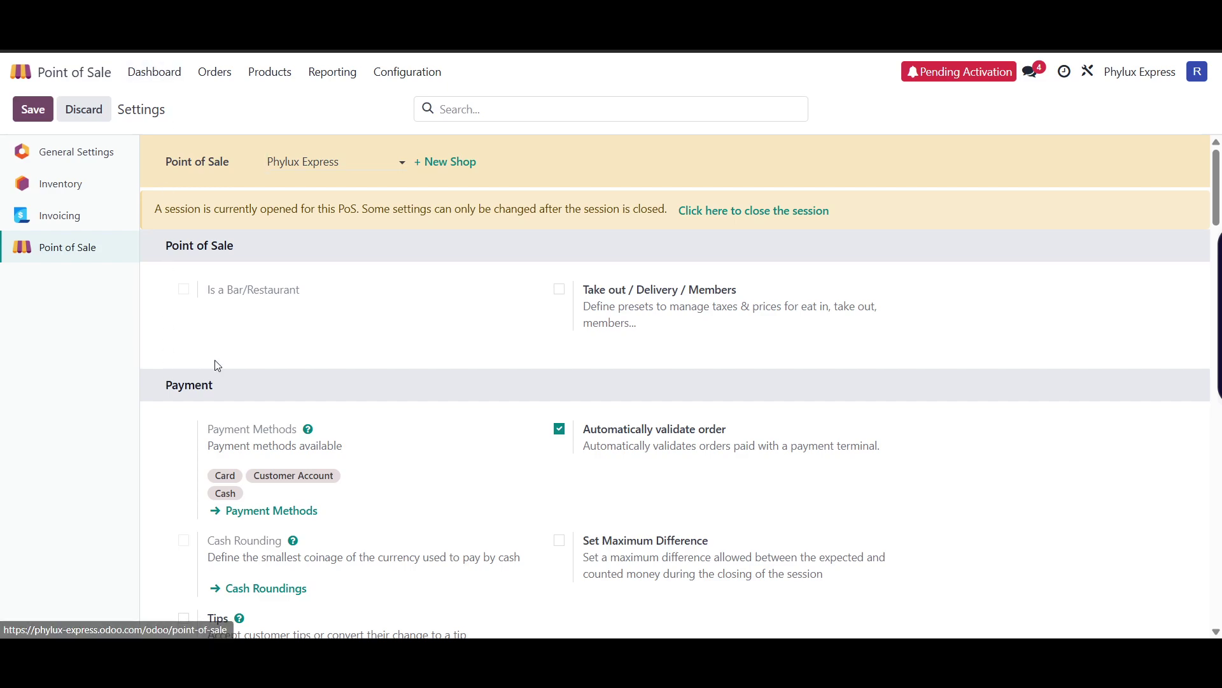
- Read the open-session warning, then scroll down to the Payment options
scroll(570, 344, down, 2)
scroll(532, 349, up, 2)
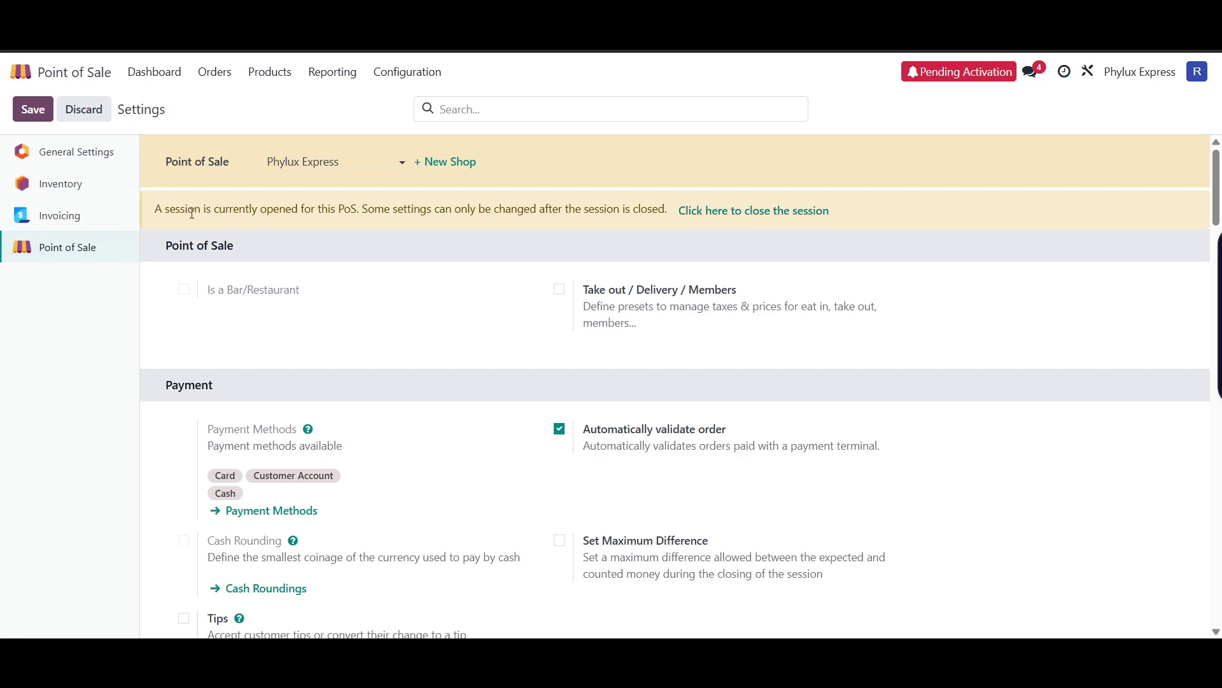
drag(191, 213, 437, 210)
click(370, 193)
scroll(622, 292, down, 1)
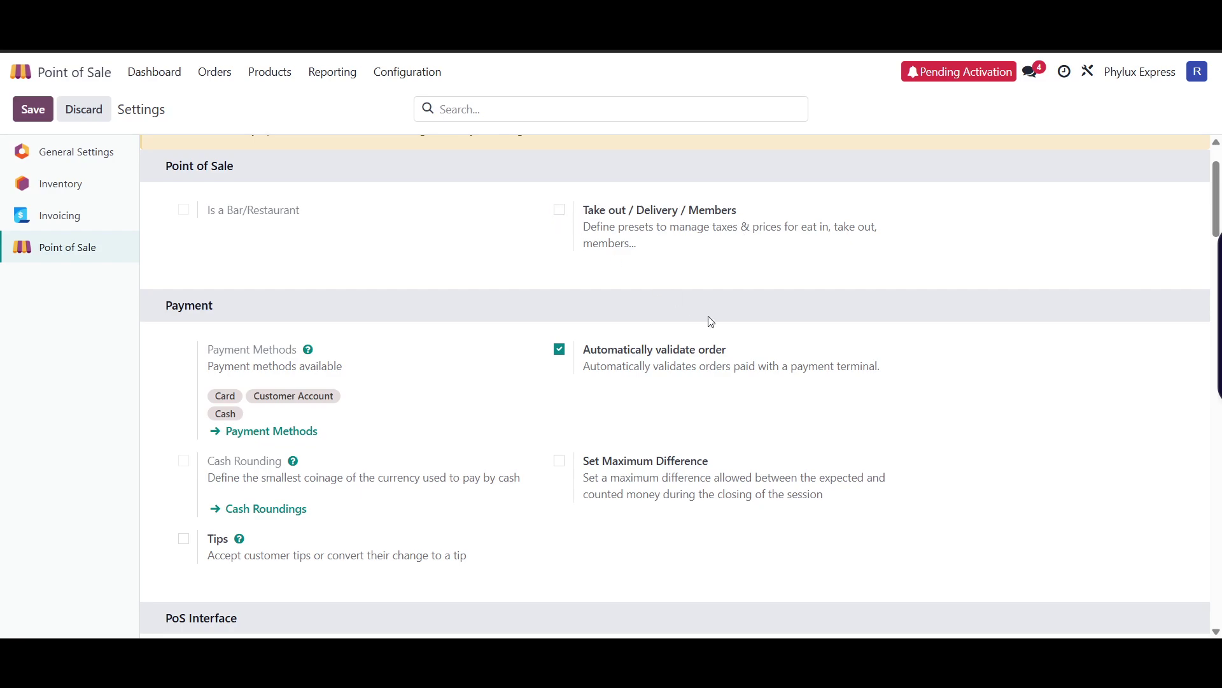
scroll(701, 338, down, 3)
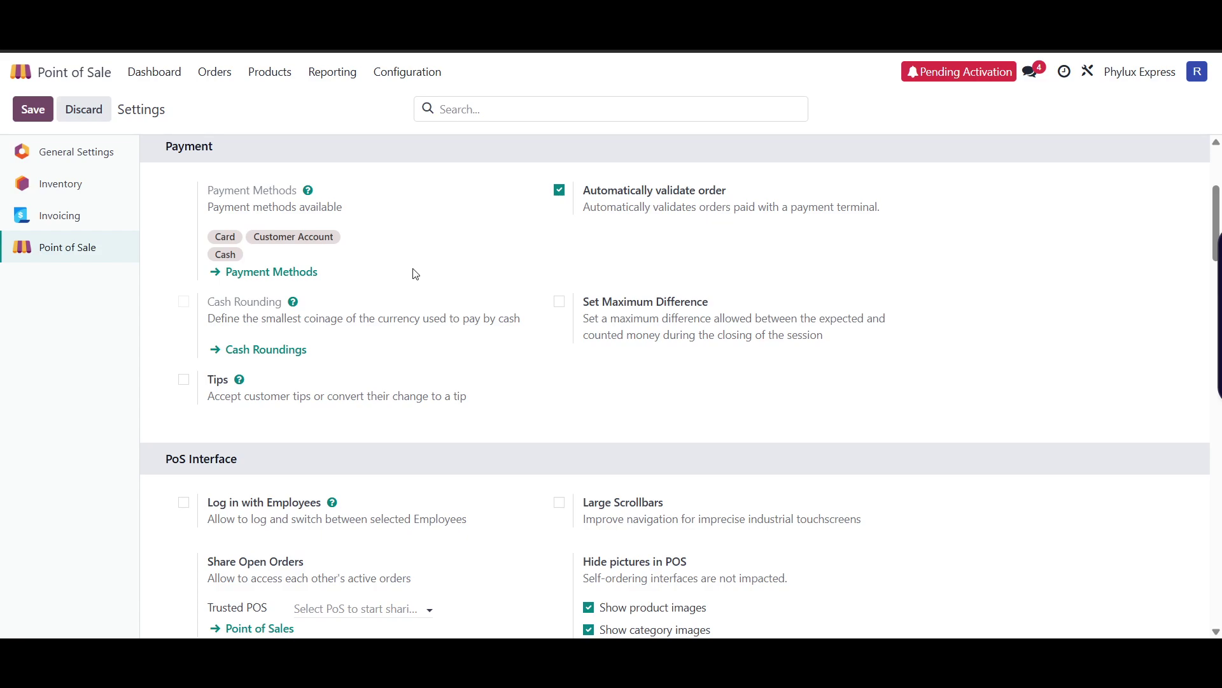
click(300, 275)
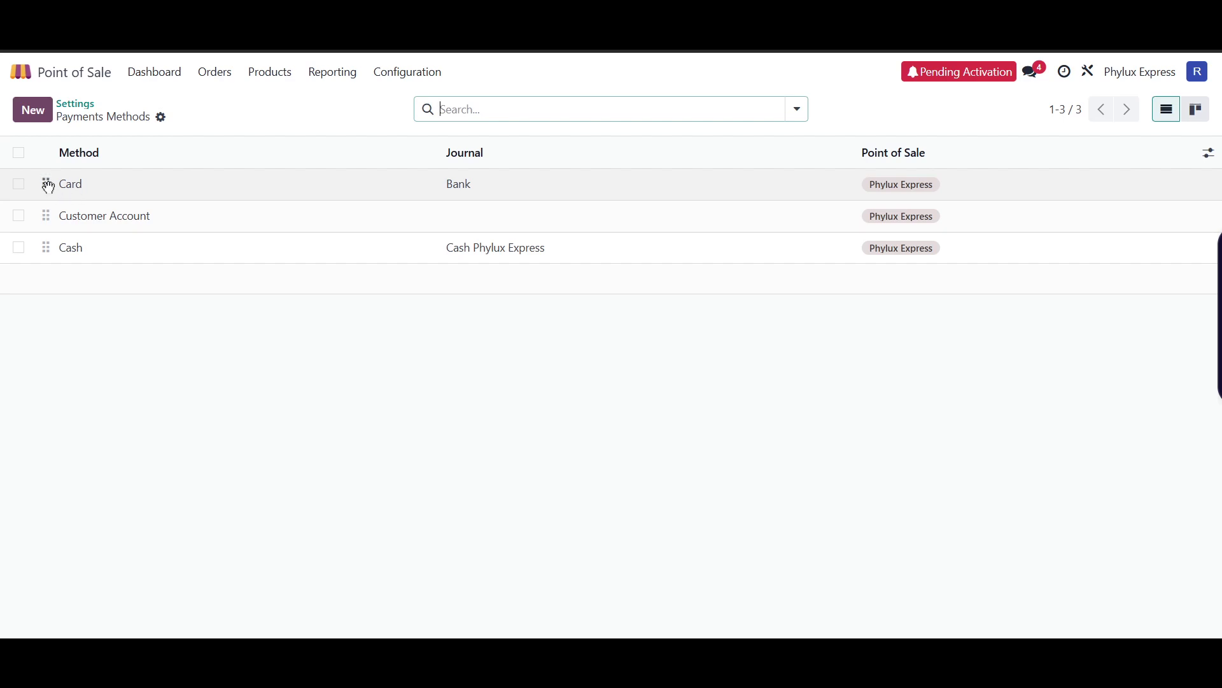
key(alt+c)
key(alt+j)
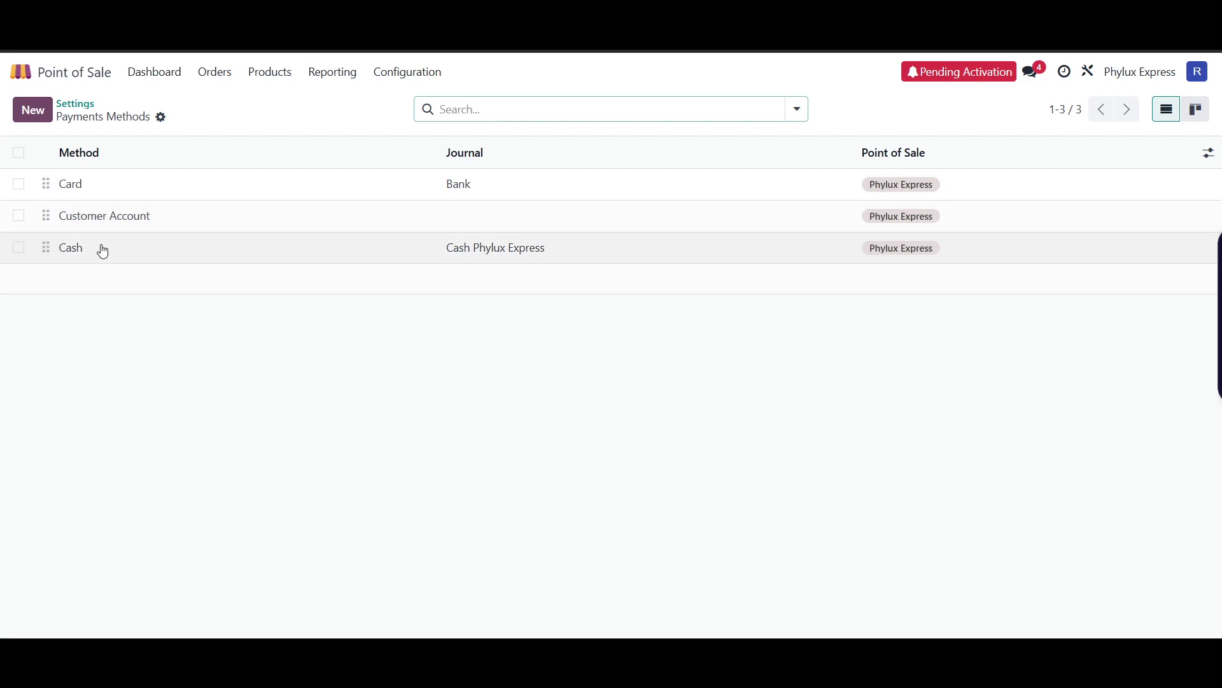
click(330, 185)
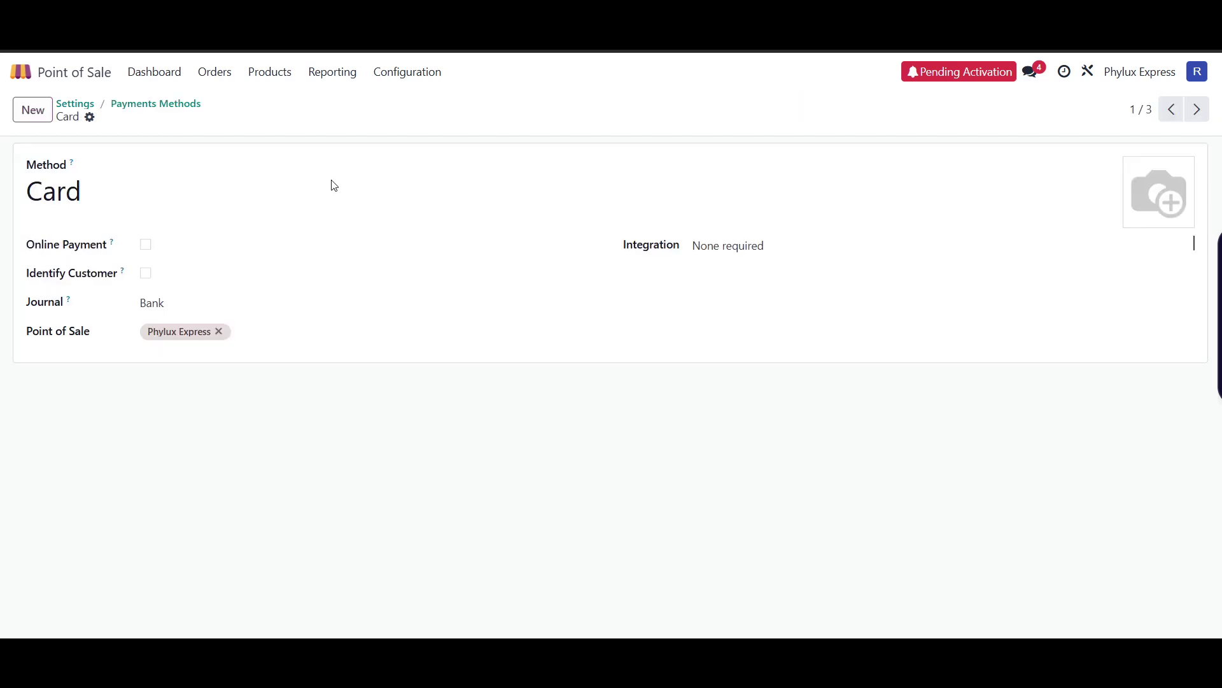
key(alt+b)
key(alt+b)
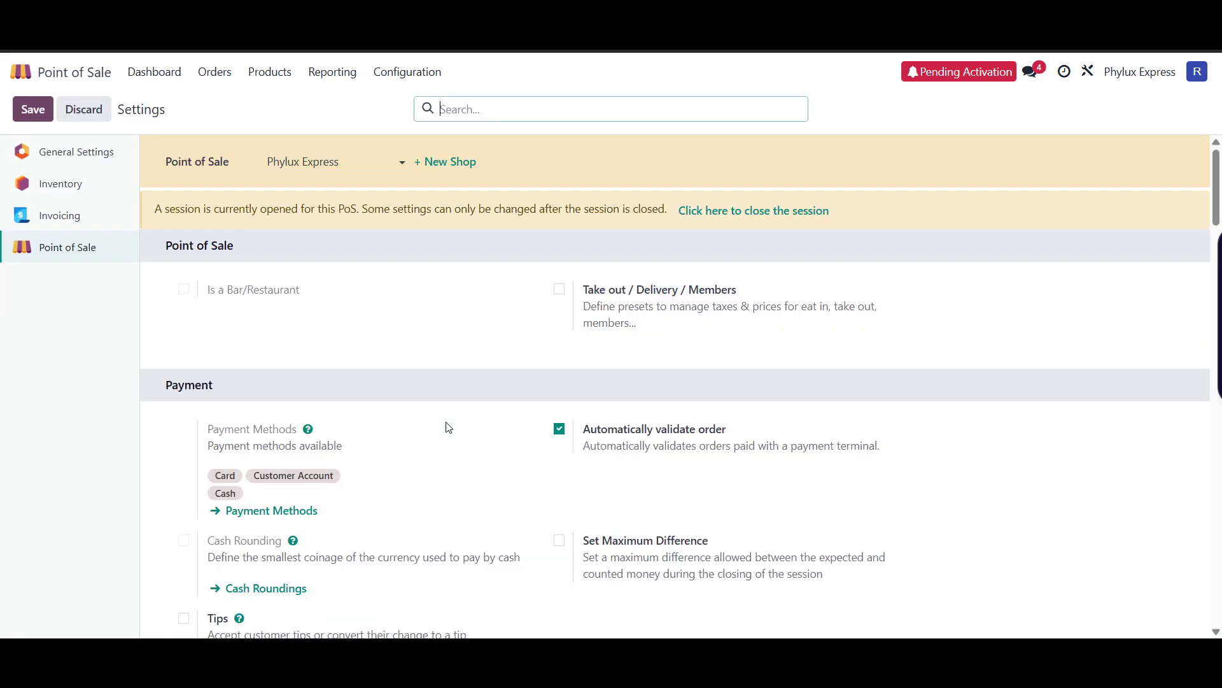
scroll(427, 386, down, 4)
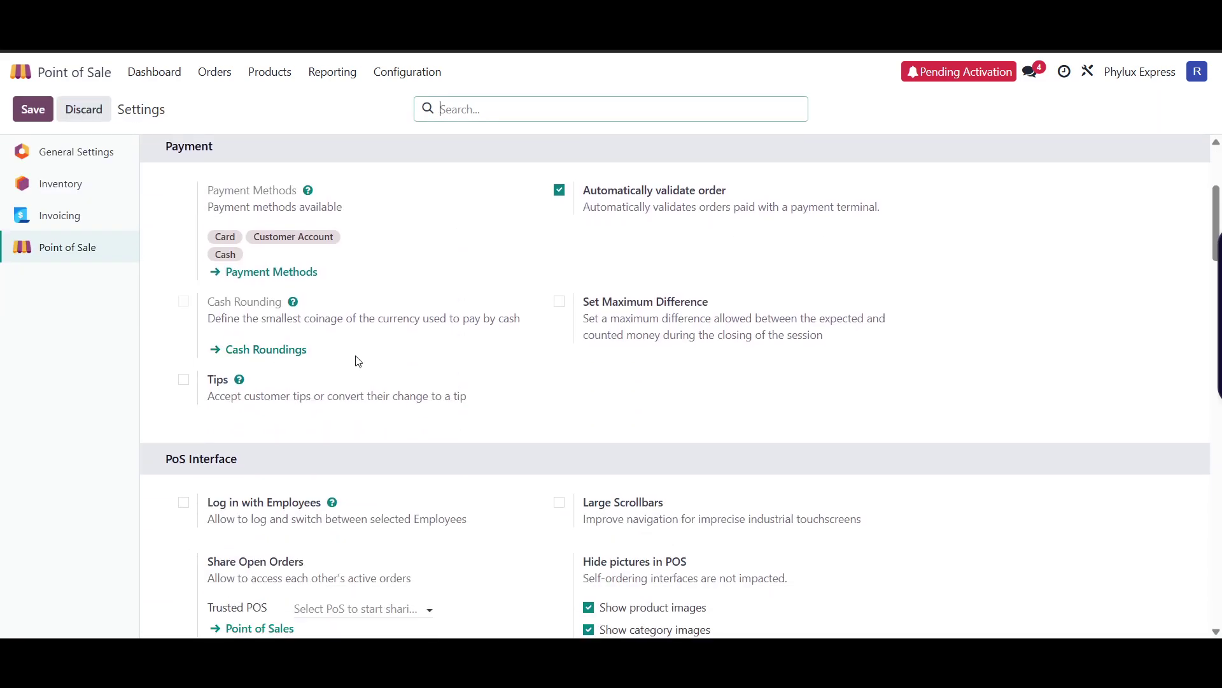
click(297, 349)
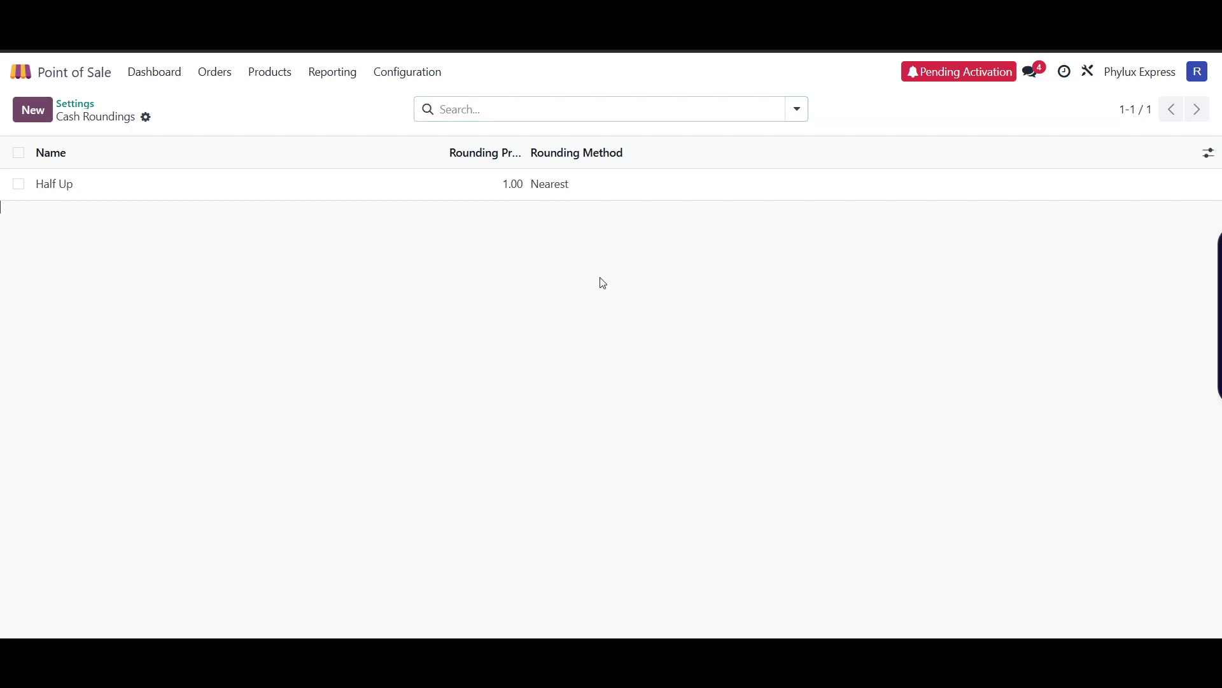
key(alt+Left)
scroll(548, 346, down, 9)
scroll(390, 344, up, 3)
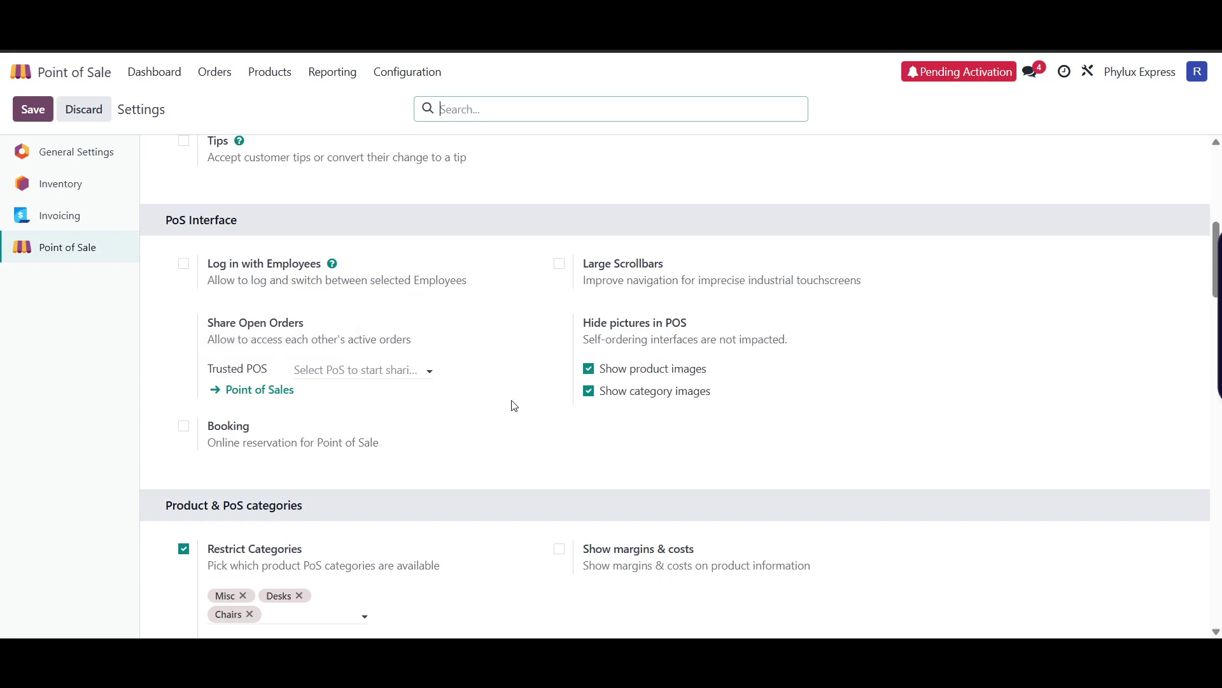
- Enable login with employees, select the default sales tax, and save the changes to open Taxes
click(186, 261)
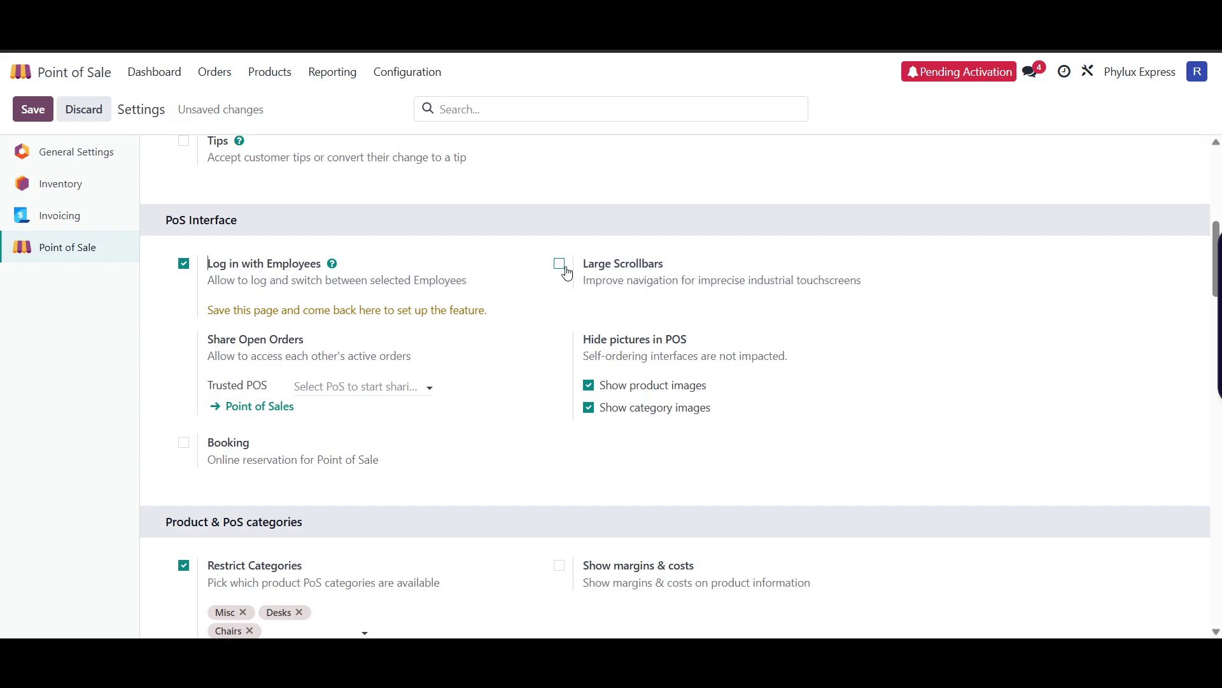
scroll(475, 433, down, 8)
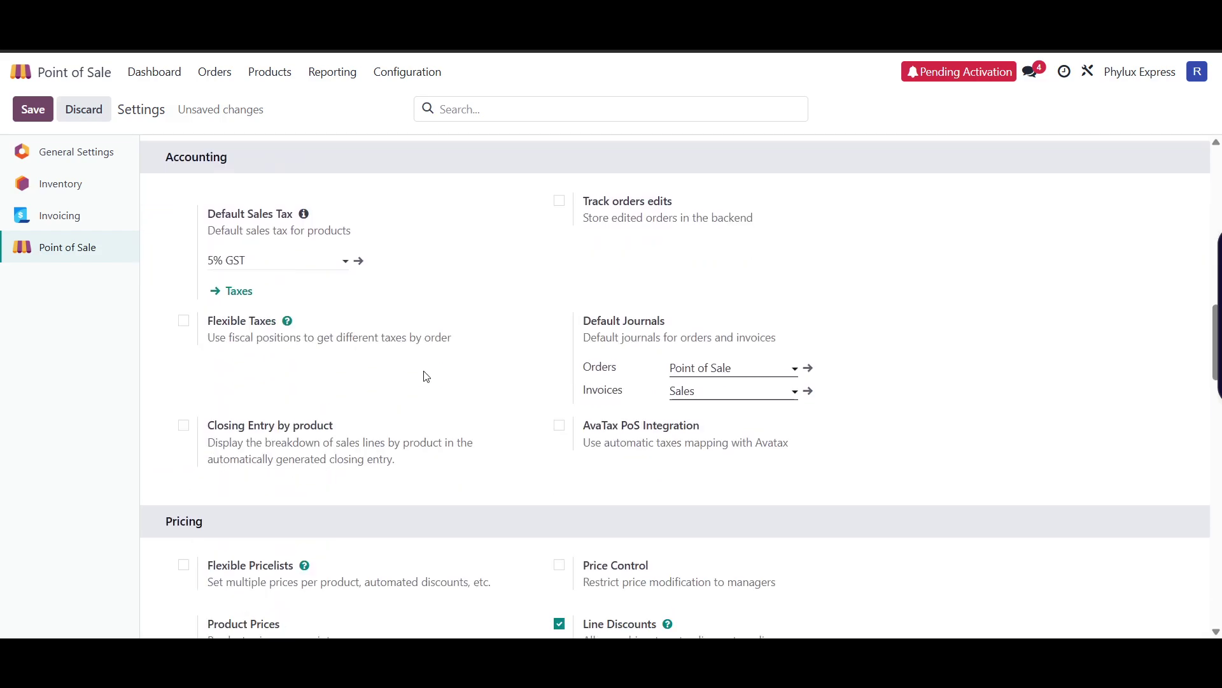
scroll(426, 376, down, 5)
scroll(427, 377, up, 5)
click(288, 253)
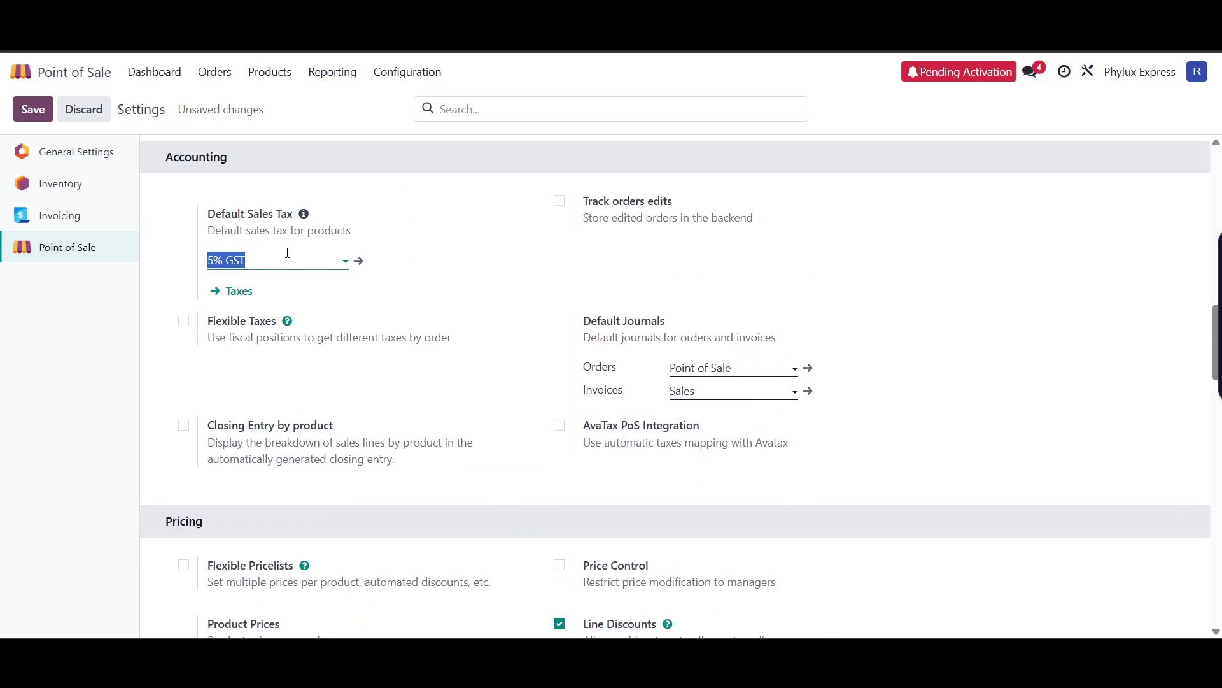
click(237, 293)
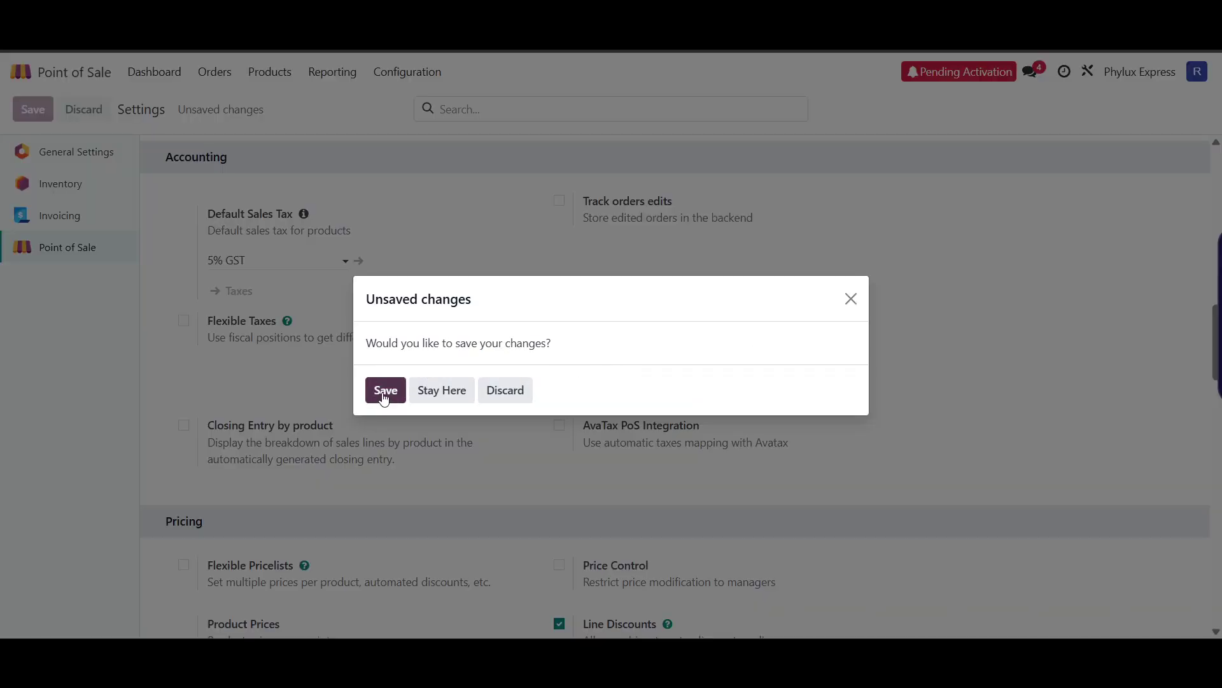
click(852, 299)
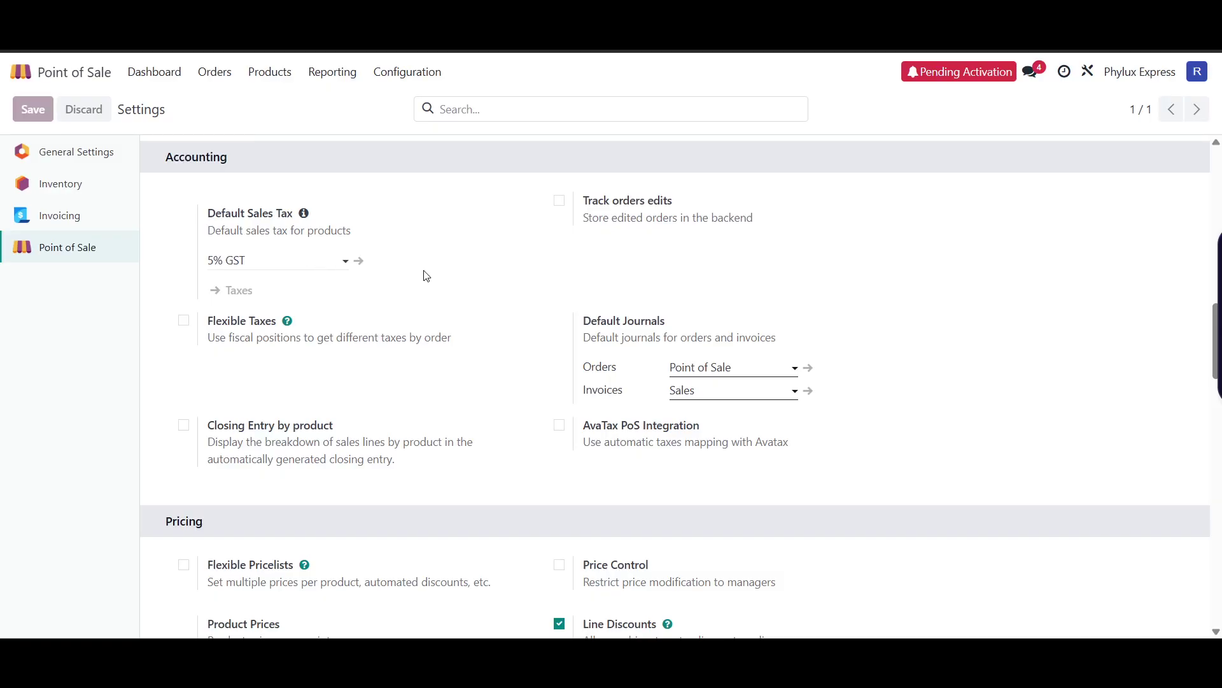
- Scroll through the Taxes list, then return to settings and scroll to ePos Printer and IoT Box
scroll(430, 270, down, 5)
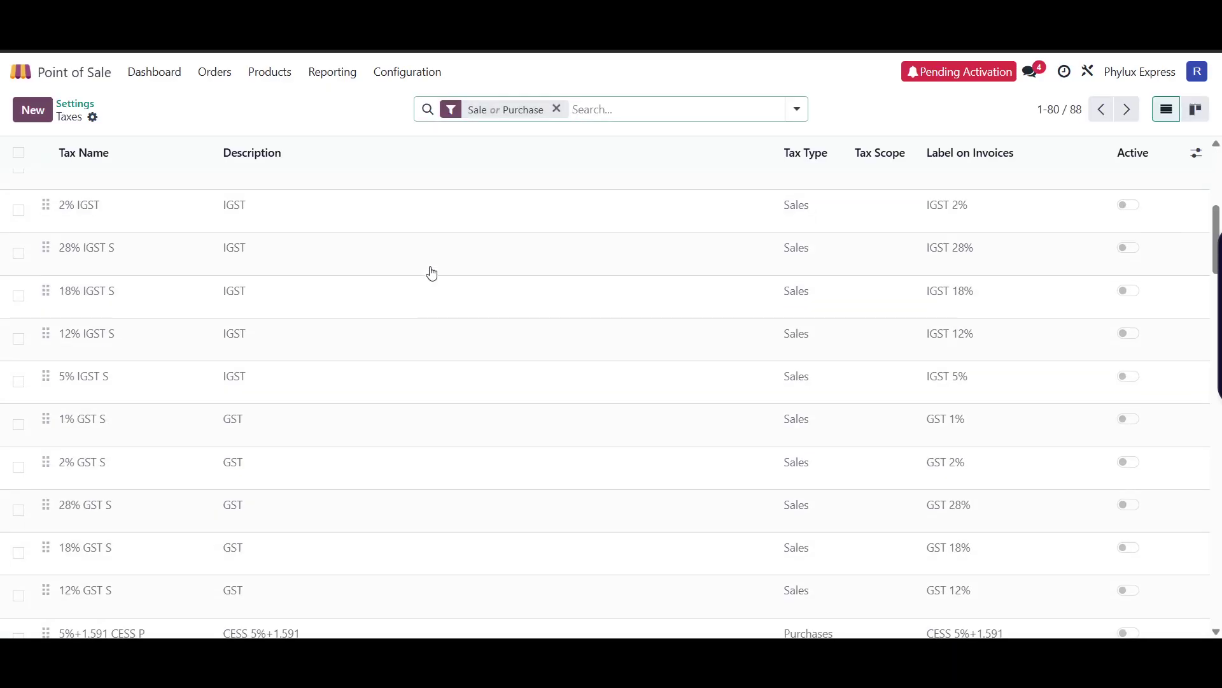
scroll(432, 273, down, 5)
scroll(592, 362, down, 8)
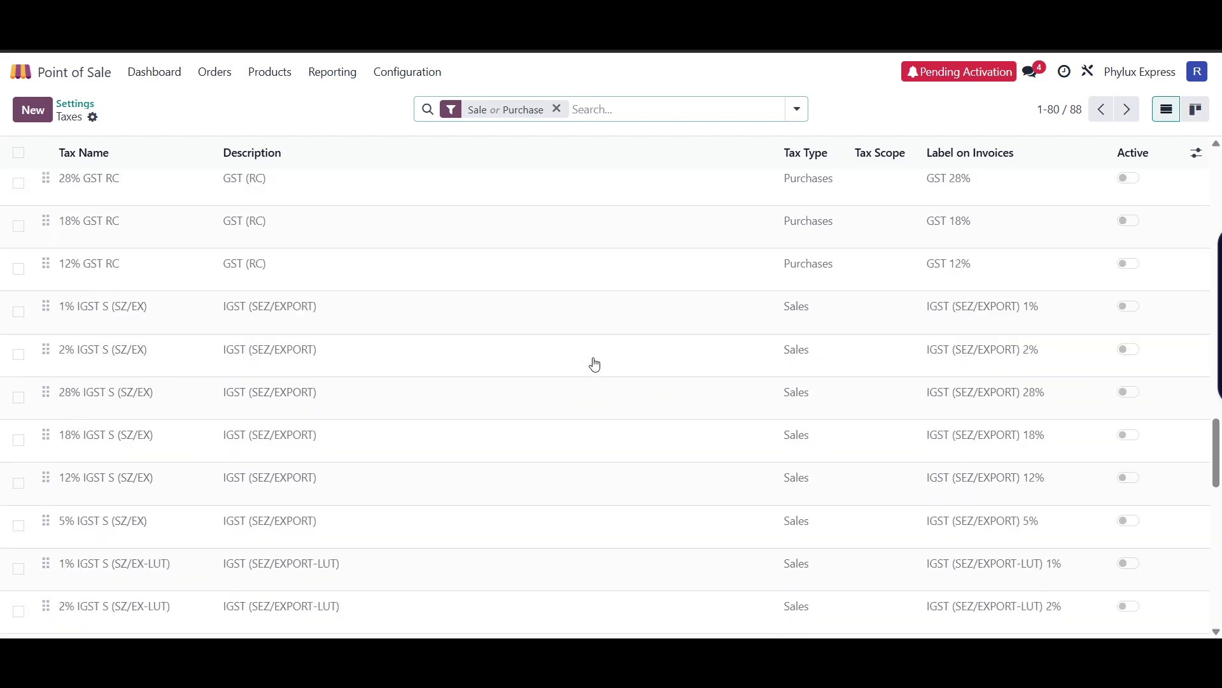
scroll(595, 364, down, 2)
key(alt+Left)
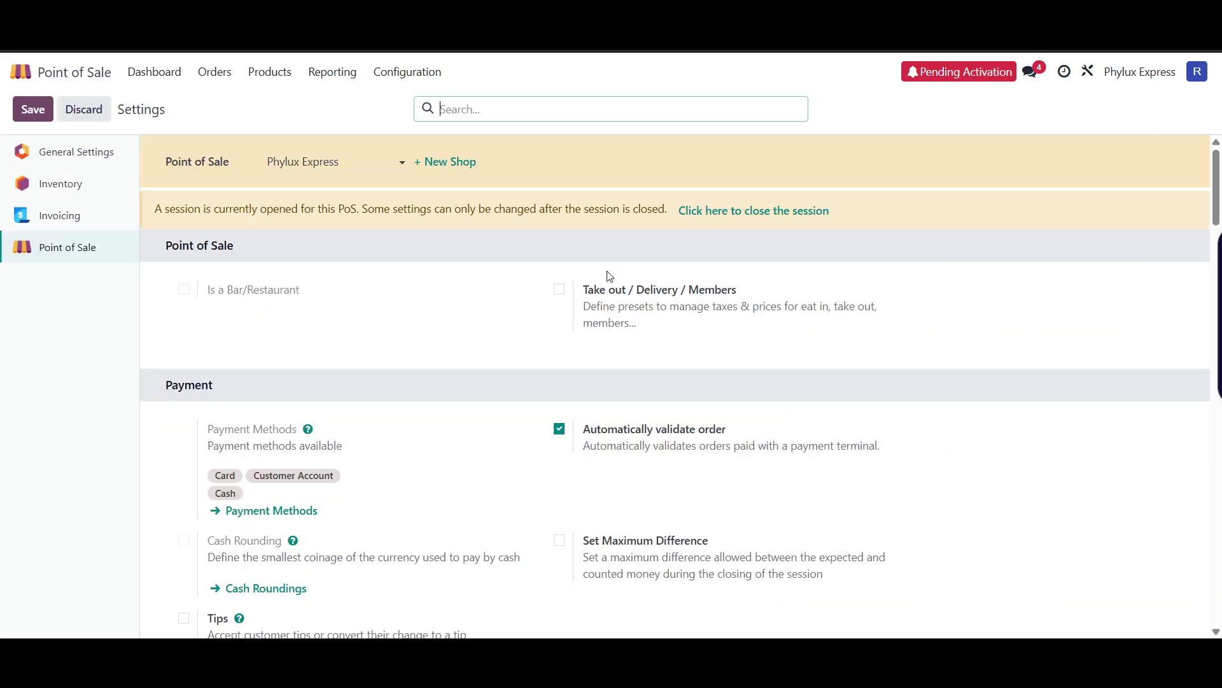
scroll(667, 355, down, 15)
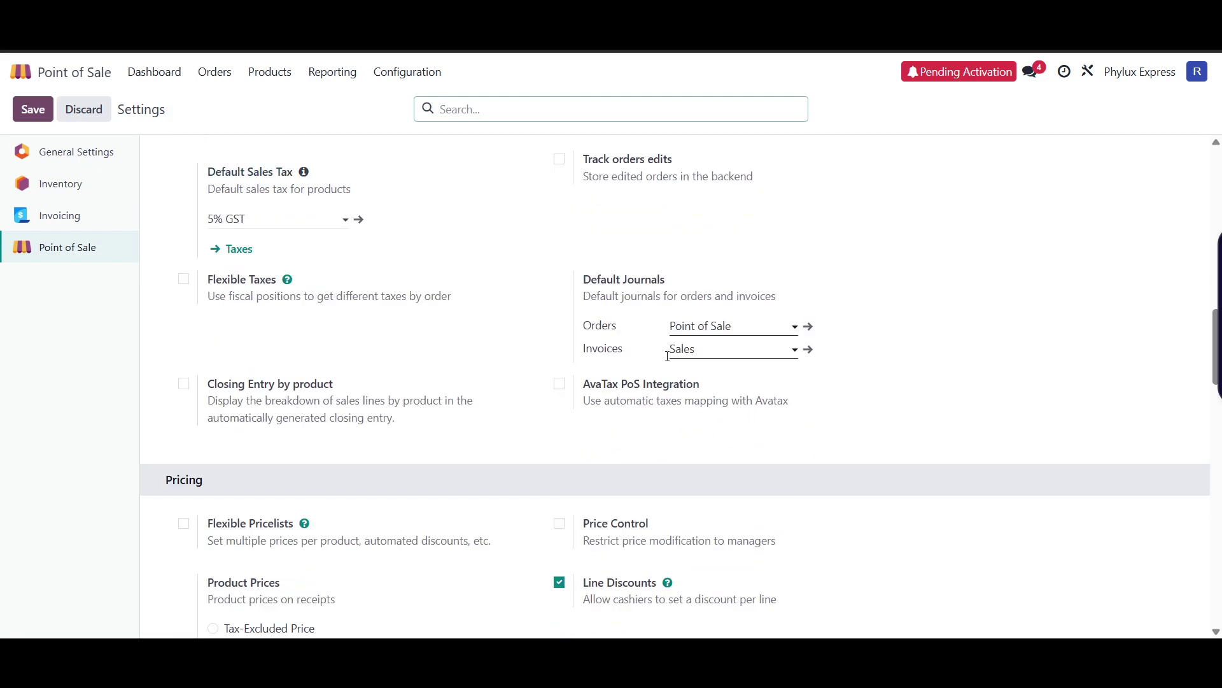
scroll(667, 355, down, 5)
scroll(666, 357, up, 4)
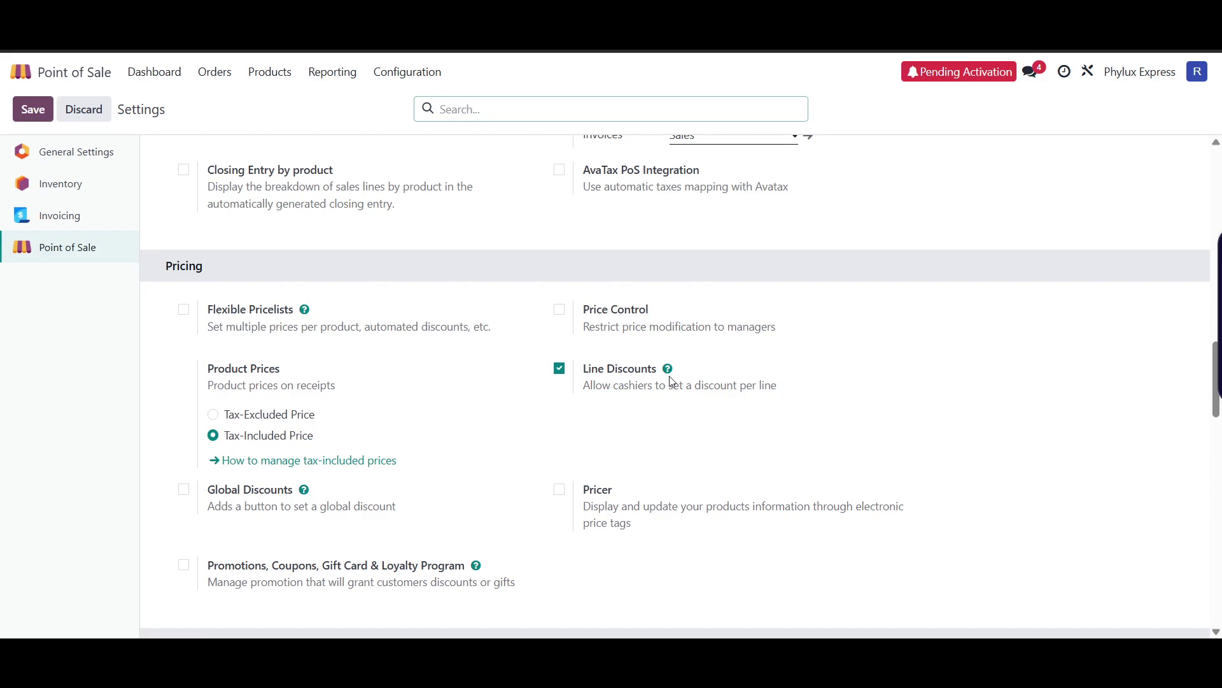
scroll(667, 383, down, 2)
scroll(538, 382, down, 12)
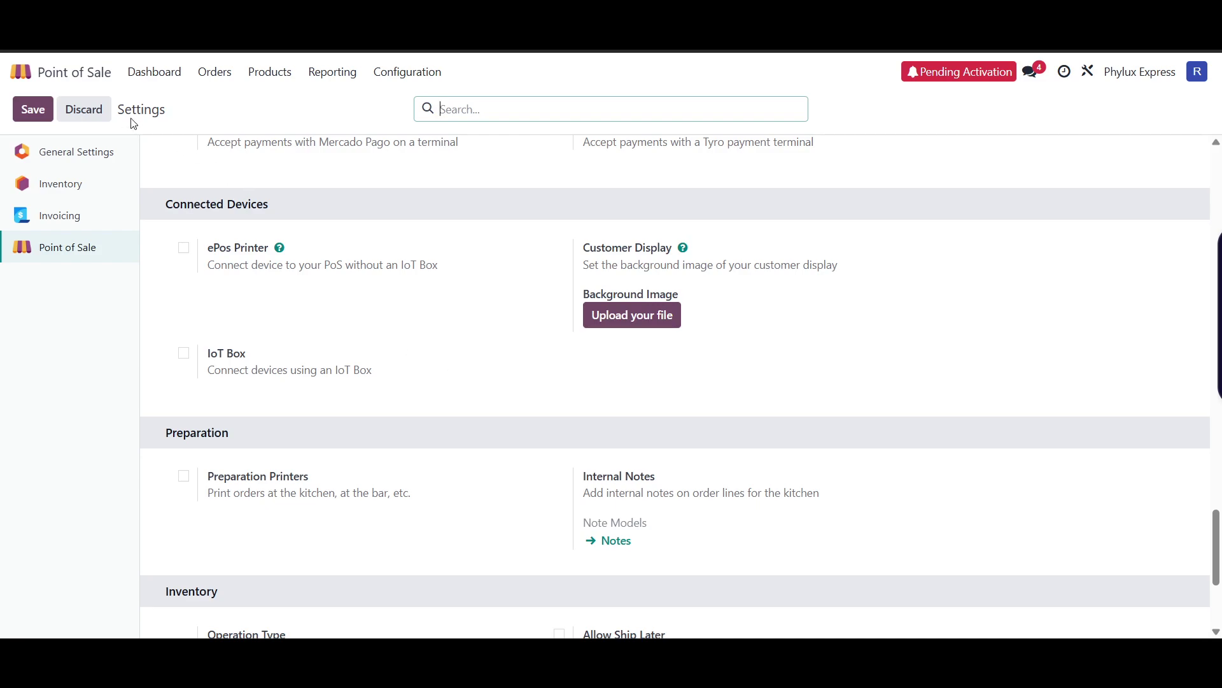
- Review the Payment Methods, Coins/Bills and PoS Product Categories lists
click(421, 76)
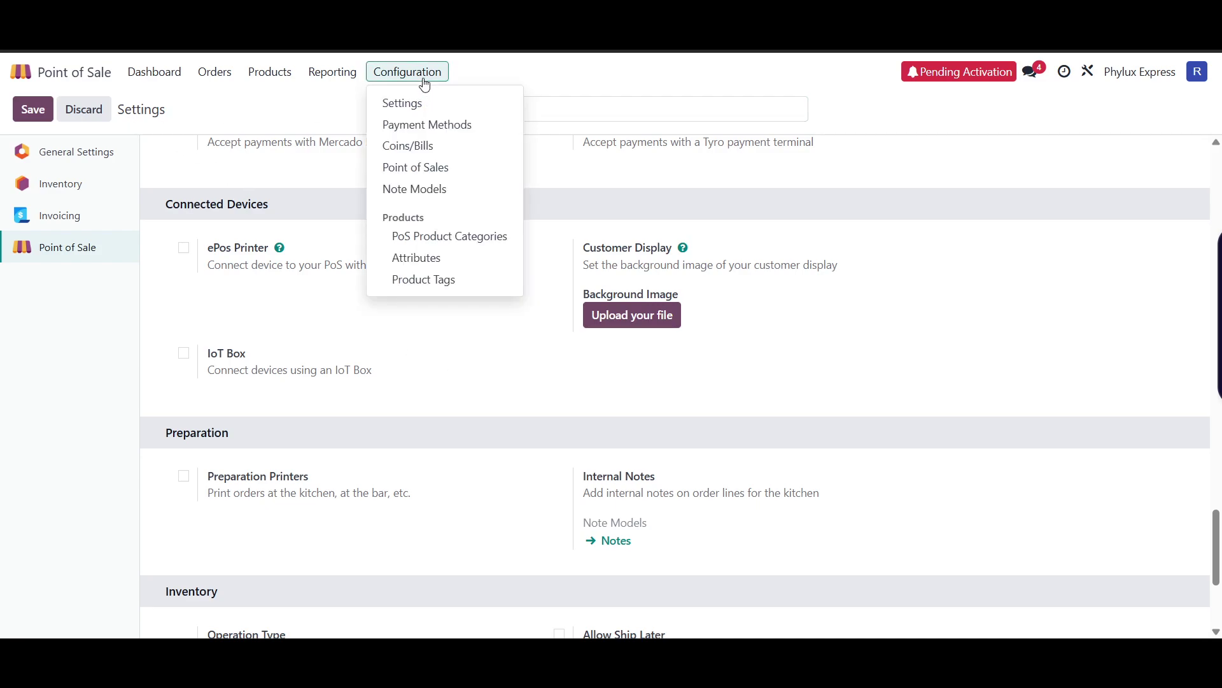
click(435, 130)
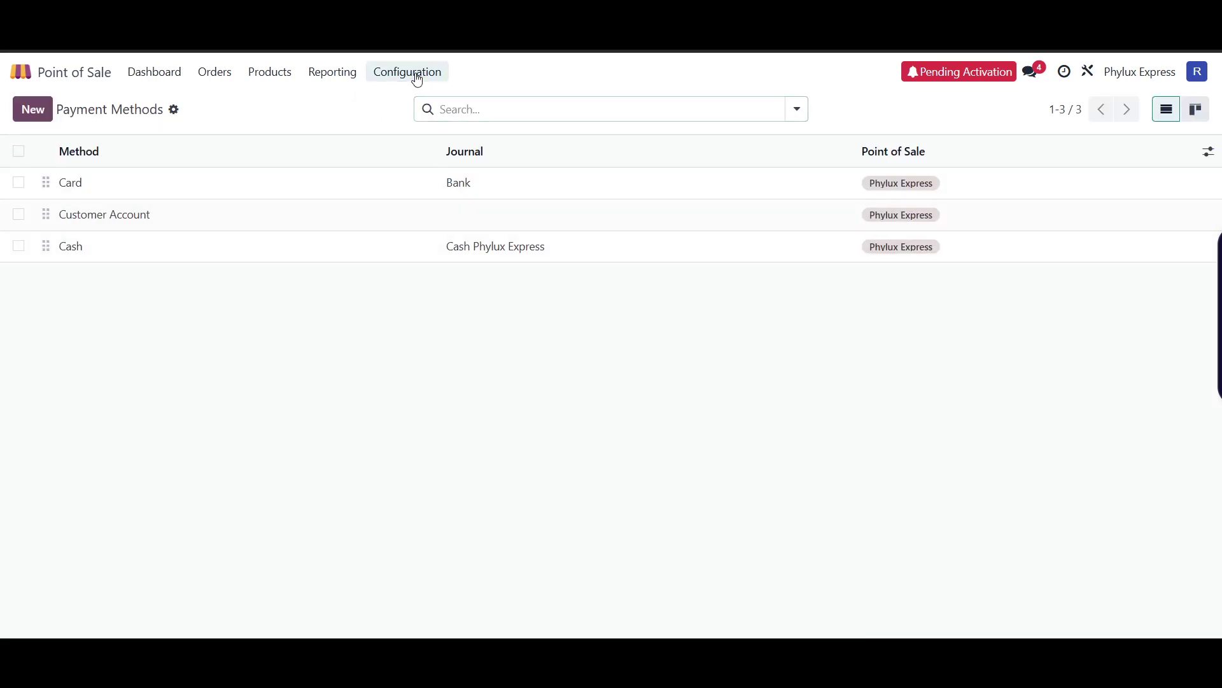
click(418, 76)
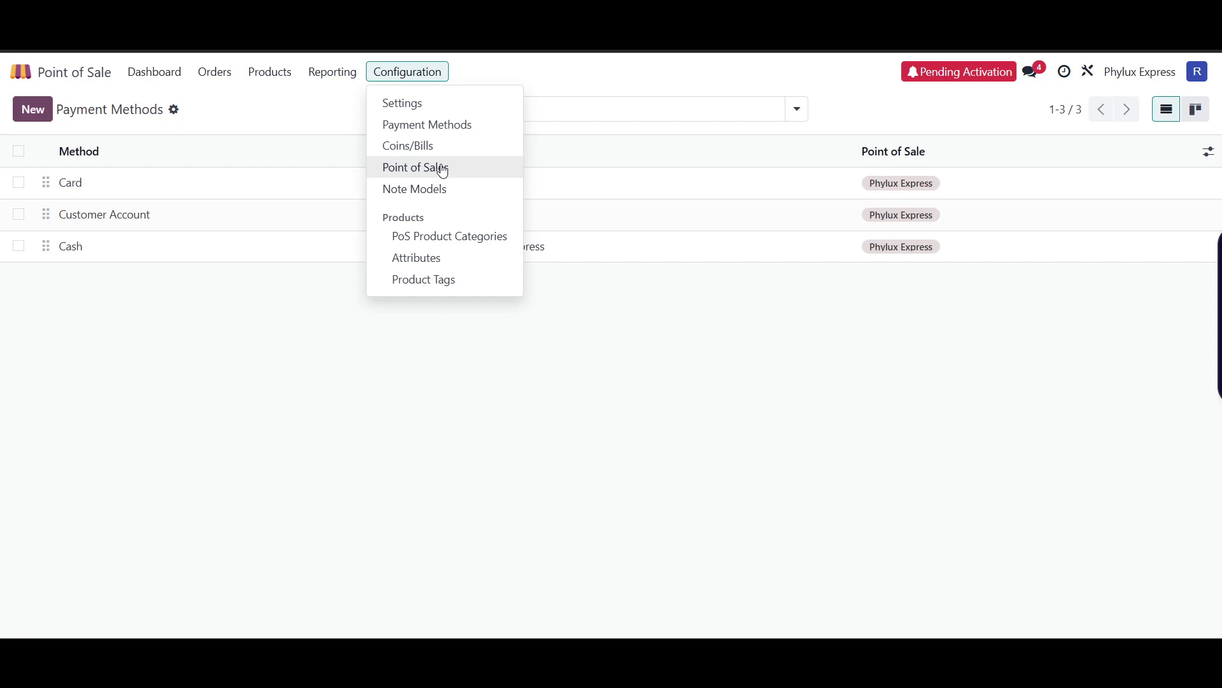
click(452, 146)
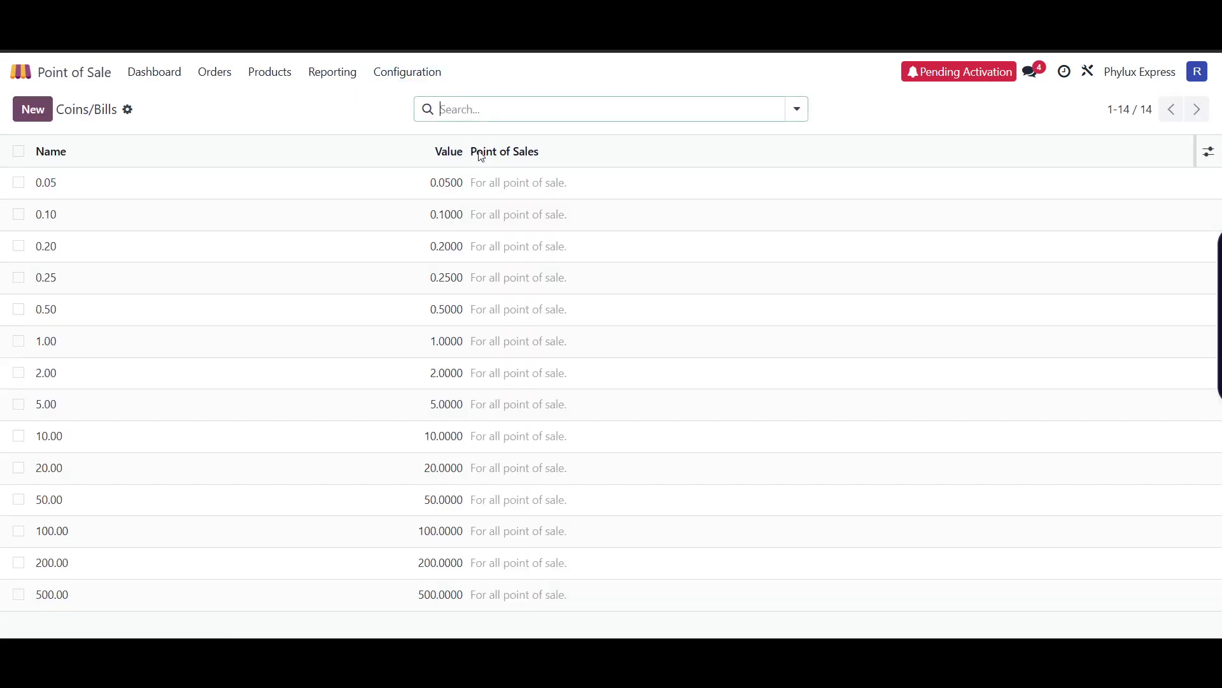
click(420, 75)
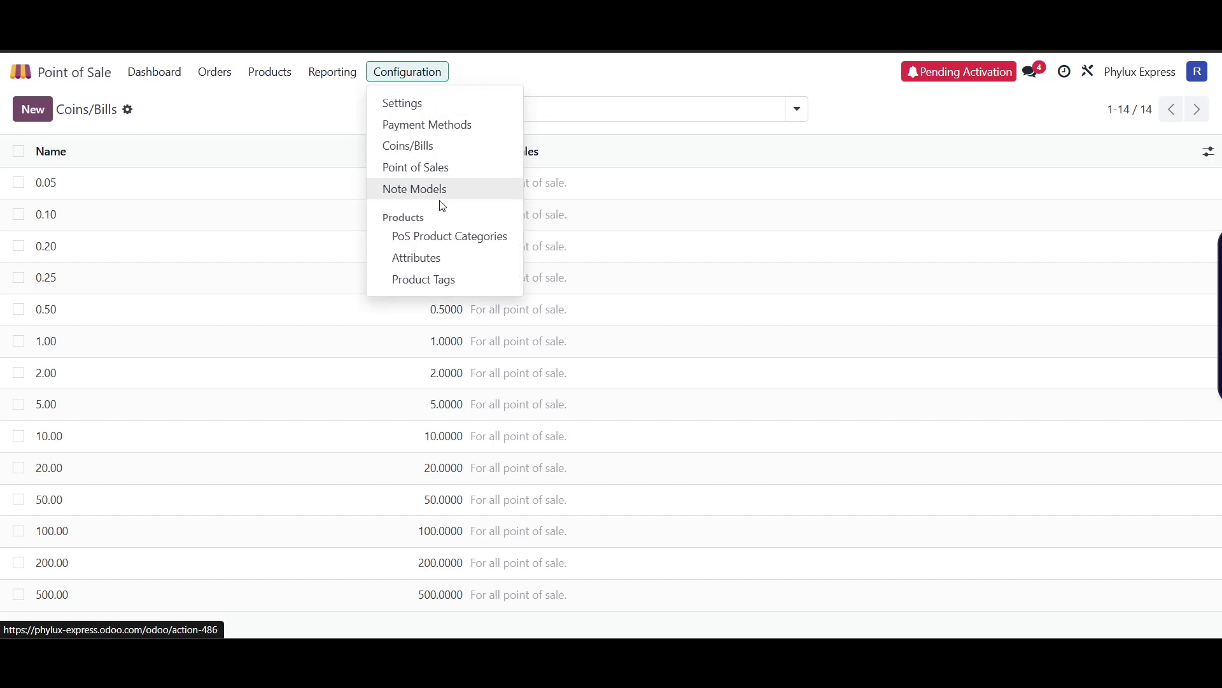
click(449, 245)
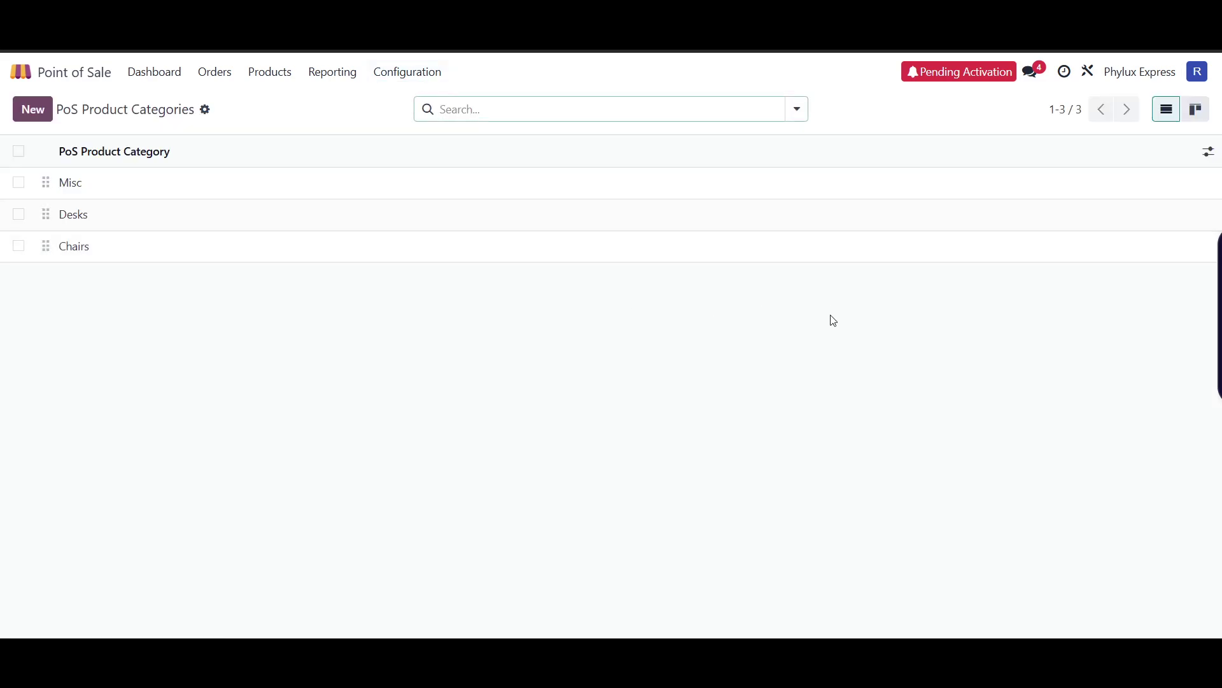
click(407, 75)
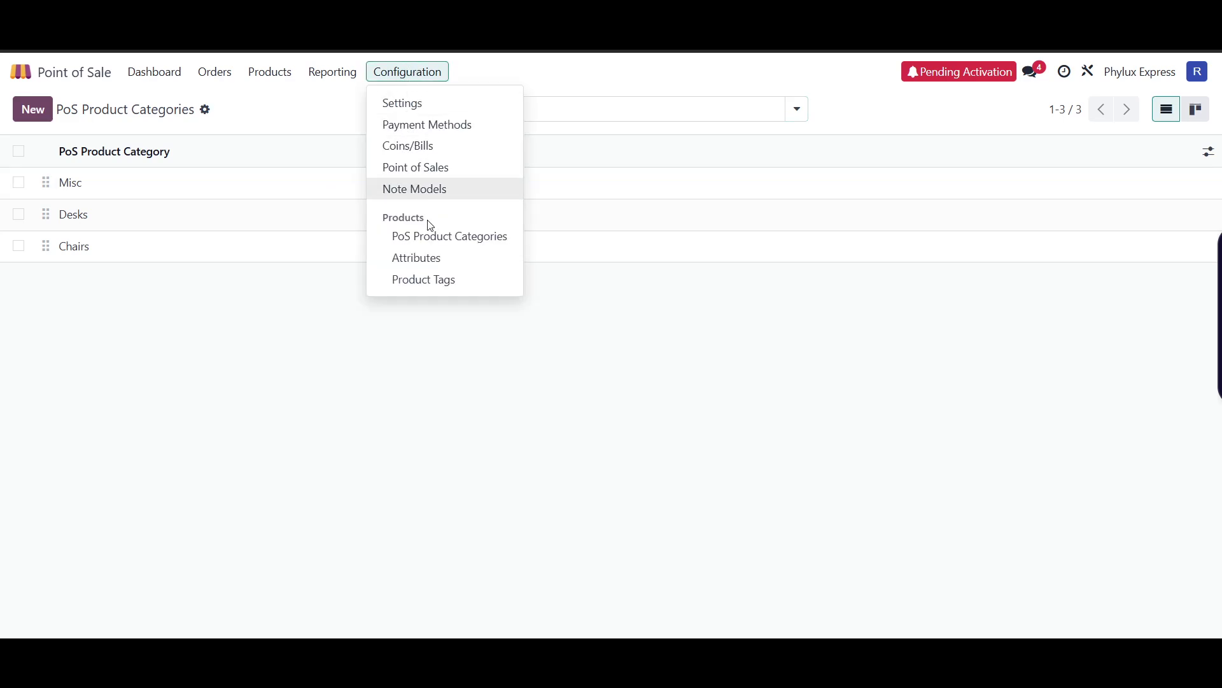
click(584, 360)
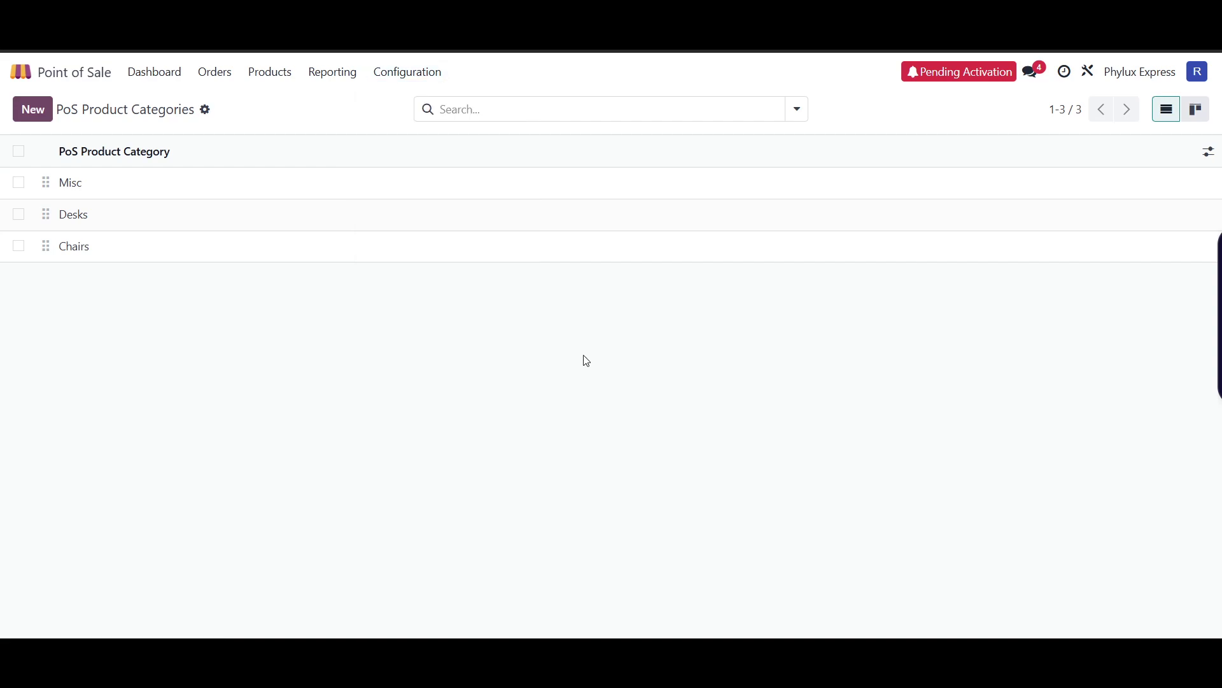
- Return to the Point of Sale dashboard from the home menu, briefly resuming the Phylux Express register
click(64, 74)
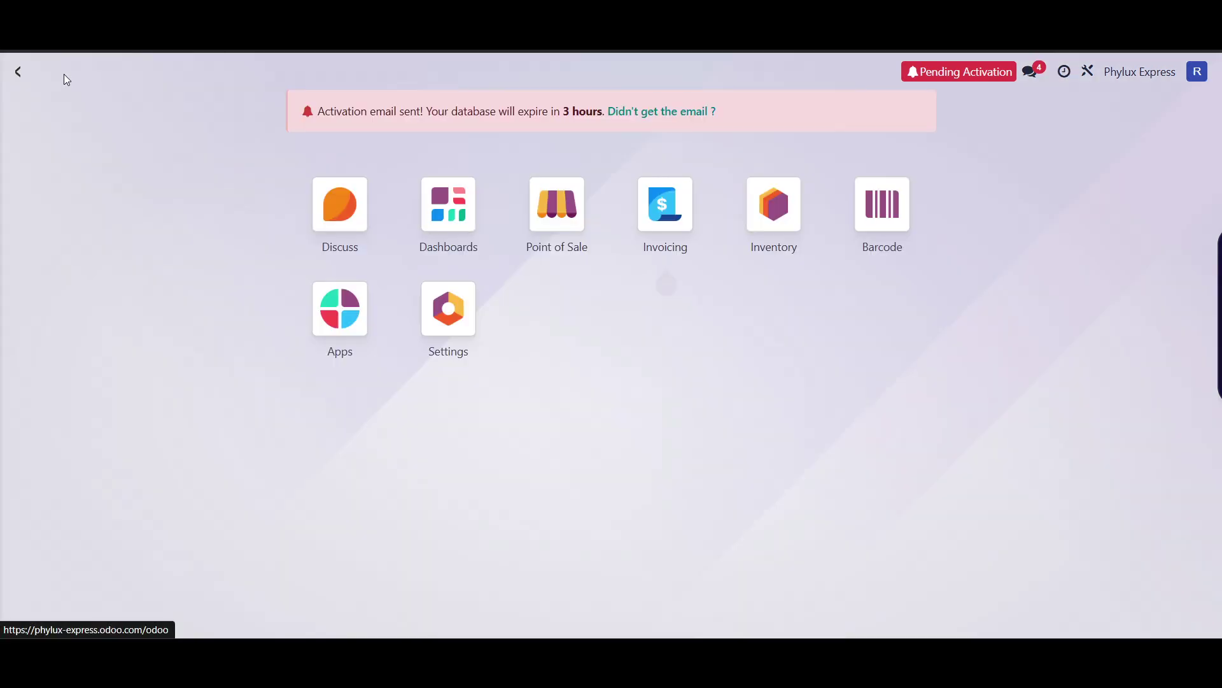
click(579, 218)
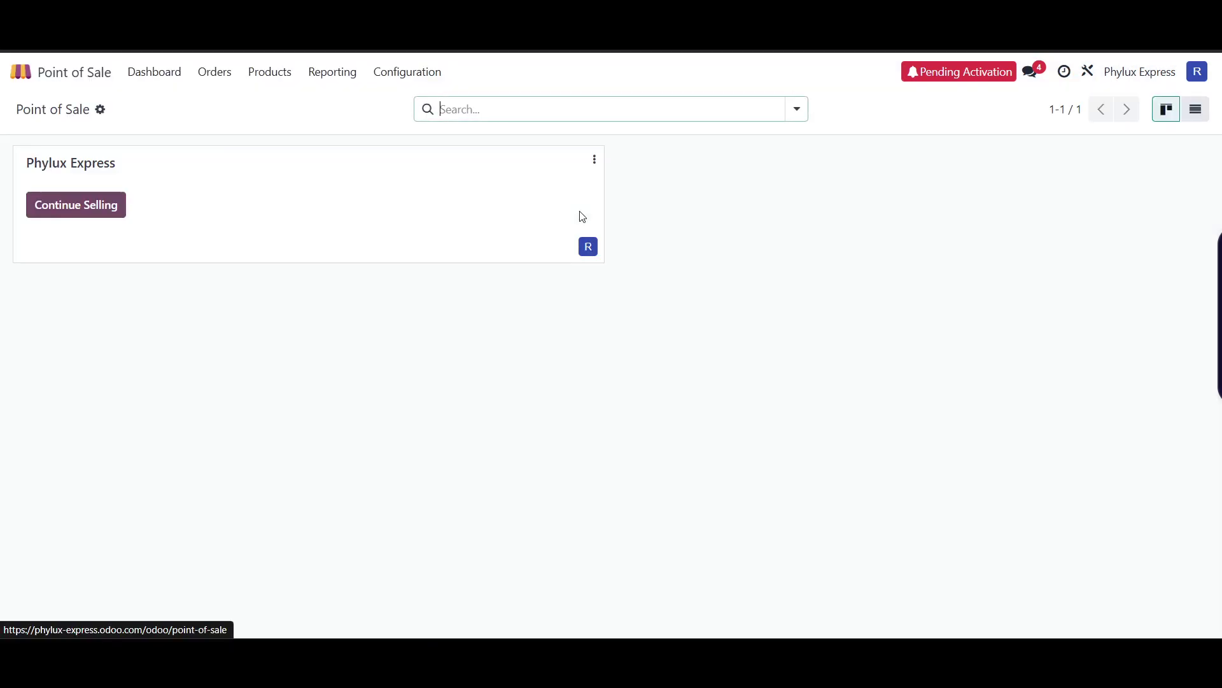
click(56, 198)
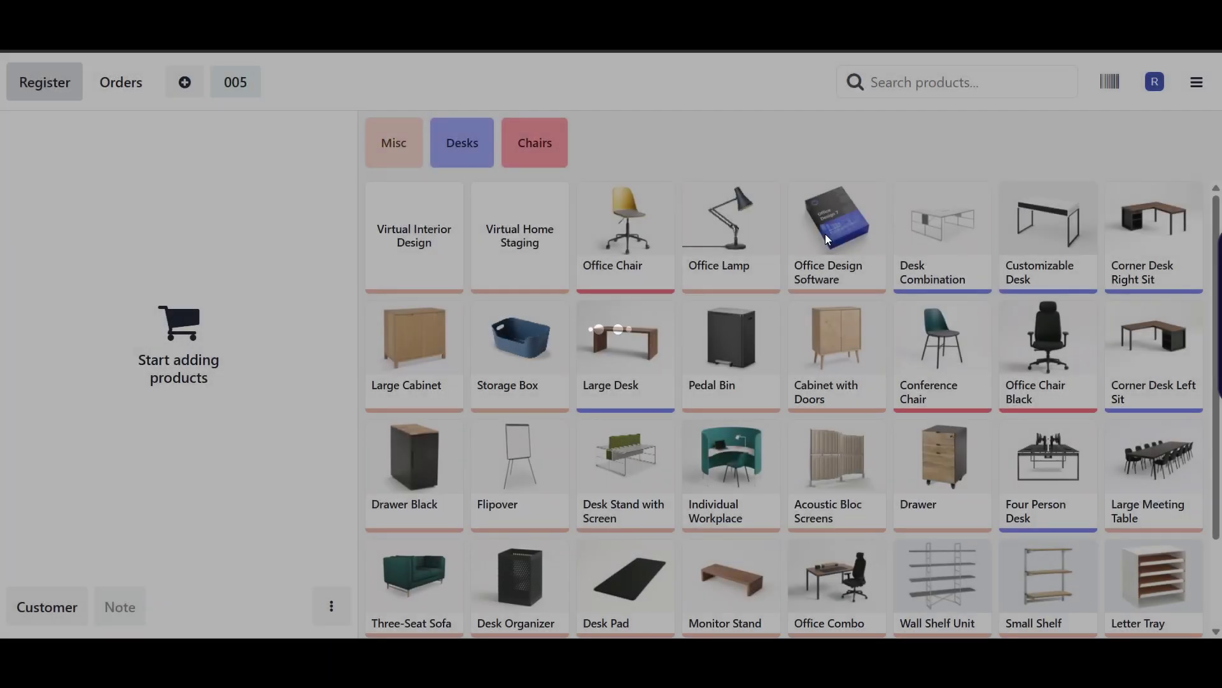
key(alt+Left)
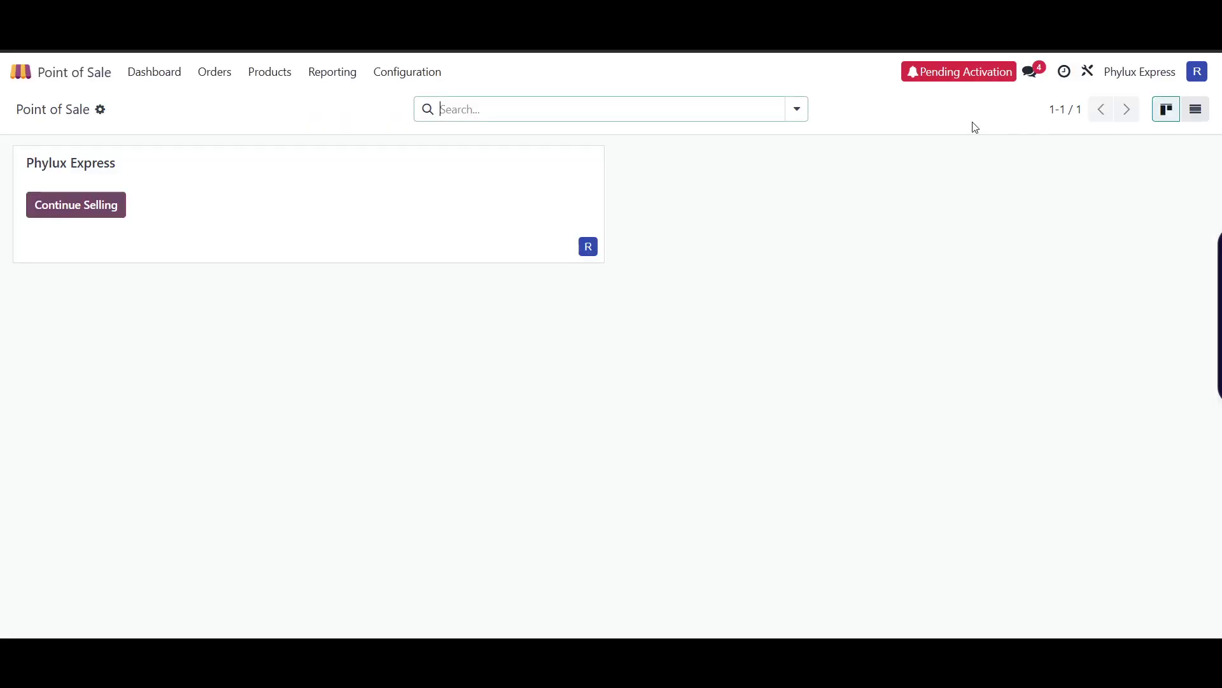
- Dismiss the Activities and Messaging dropdowns, then switch on Dark Mode in the user menu
click(1064, 72)
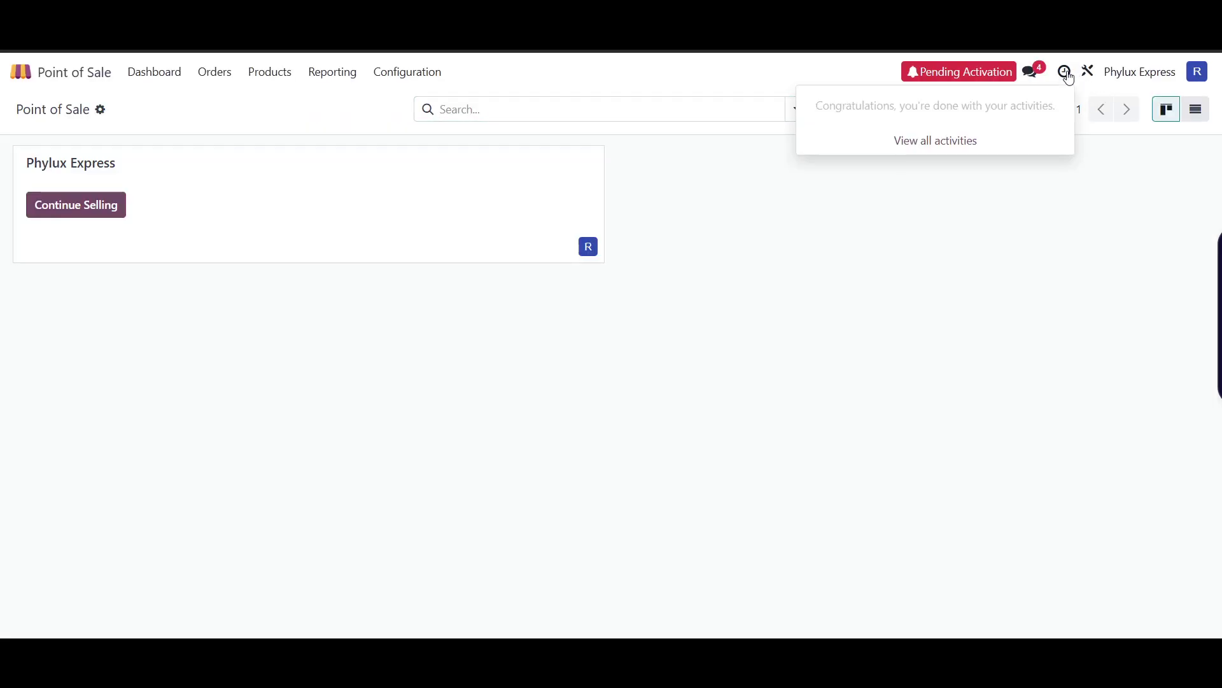
click(992, 235)
click(1032, 72)
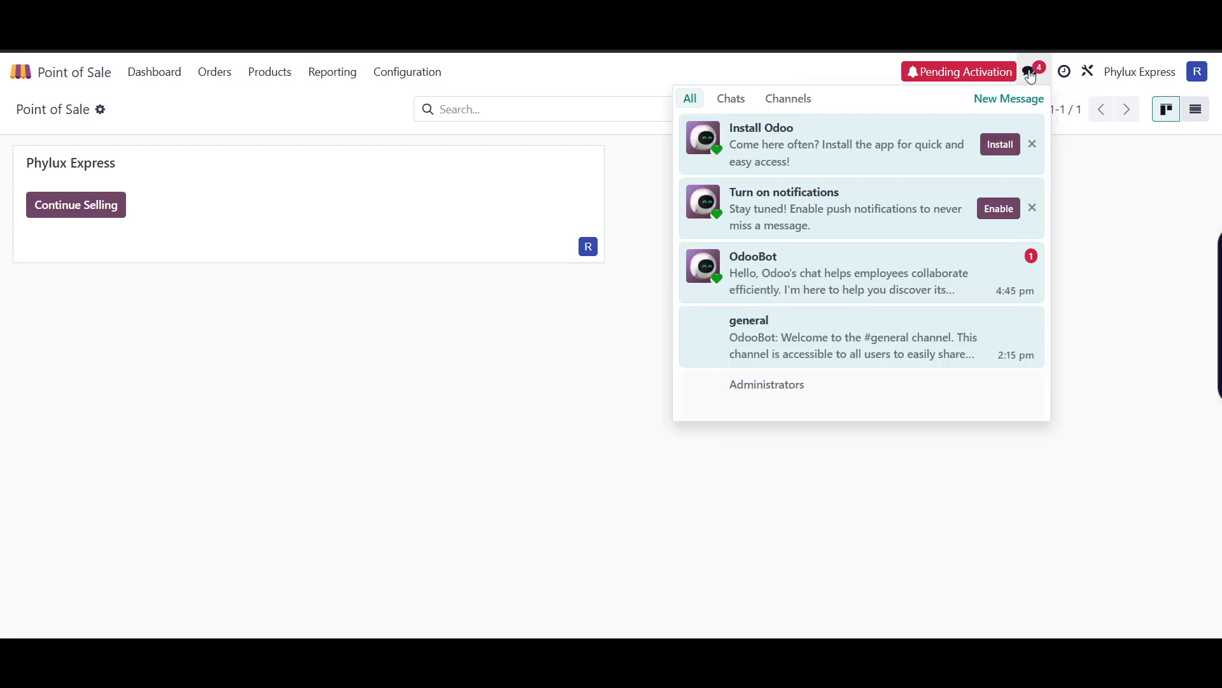
click(1099, 338)
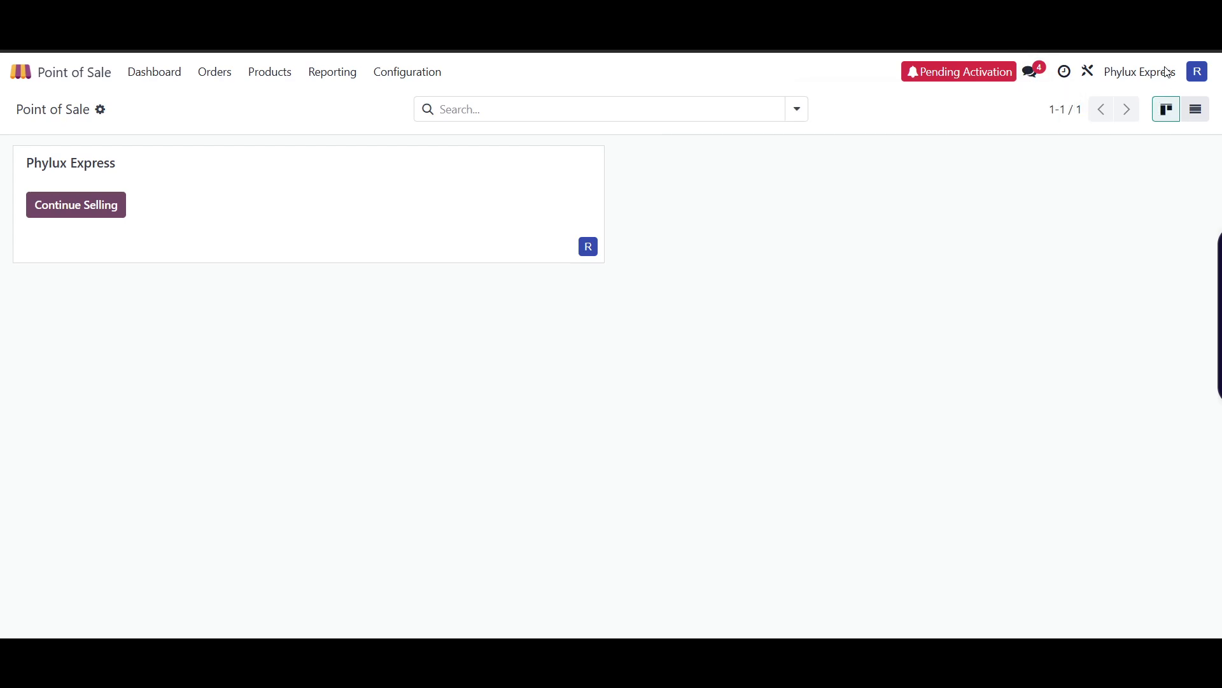
click(1210, 75)
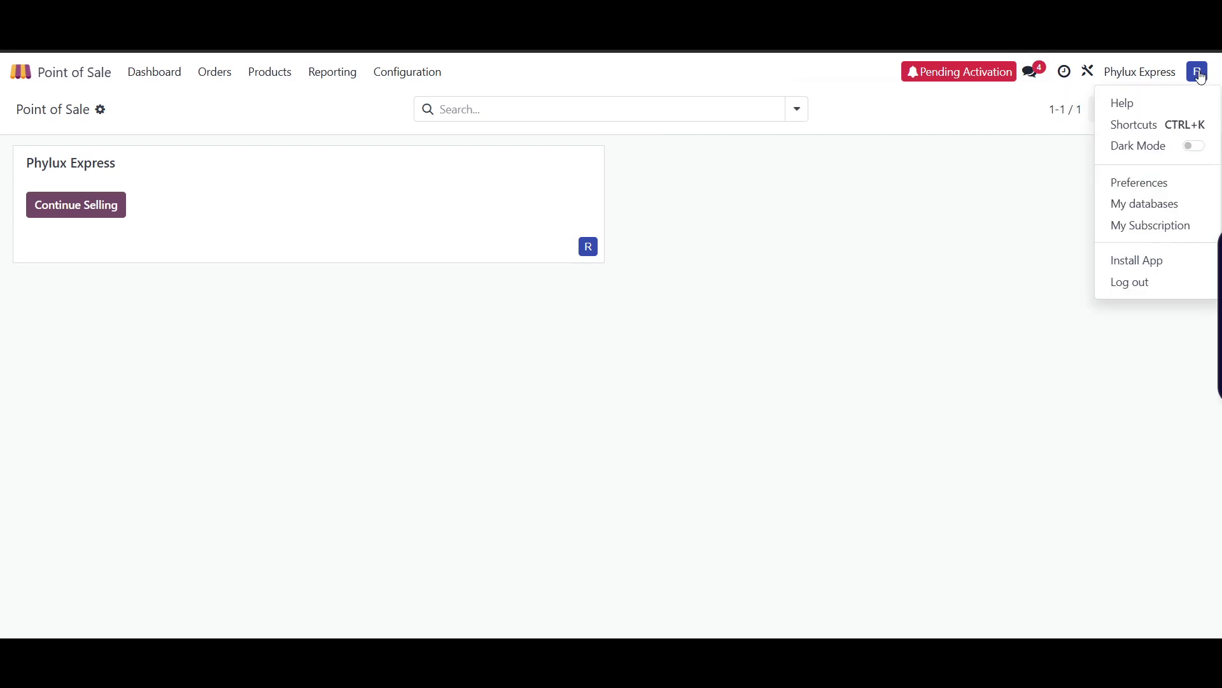
click(1194, 147)
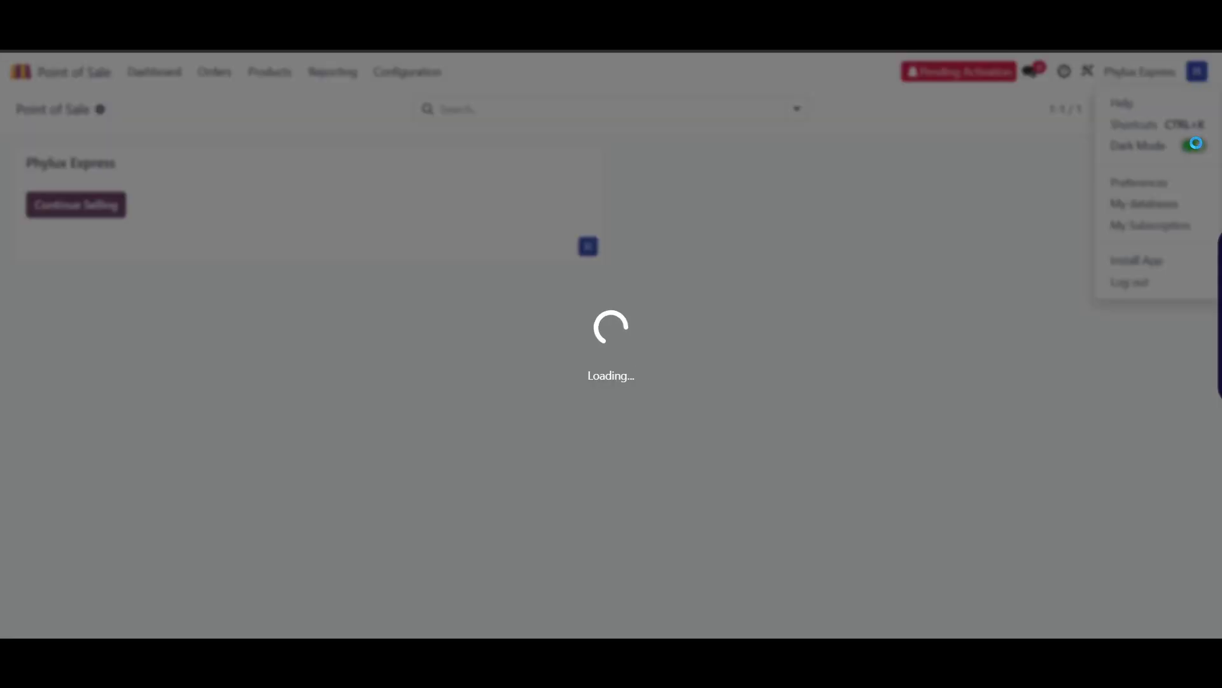